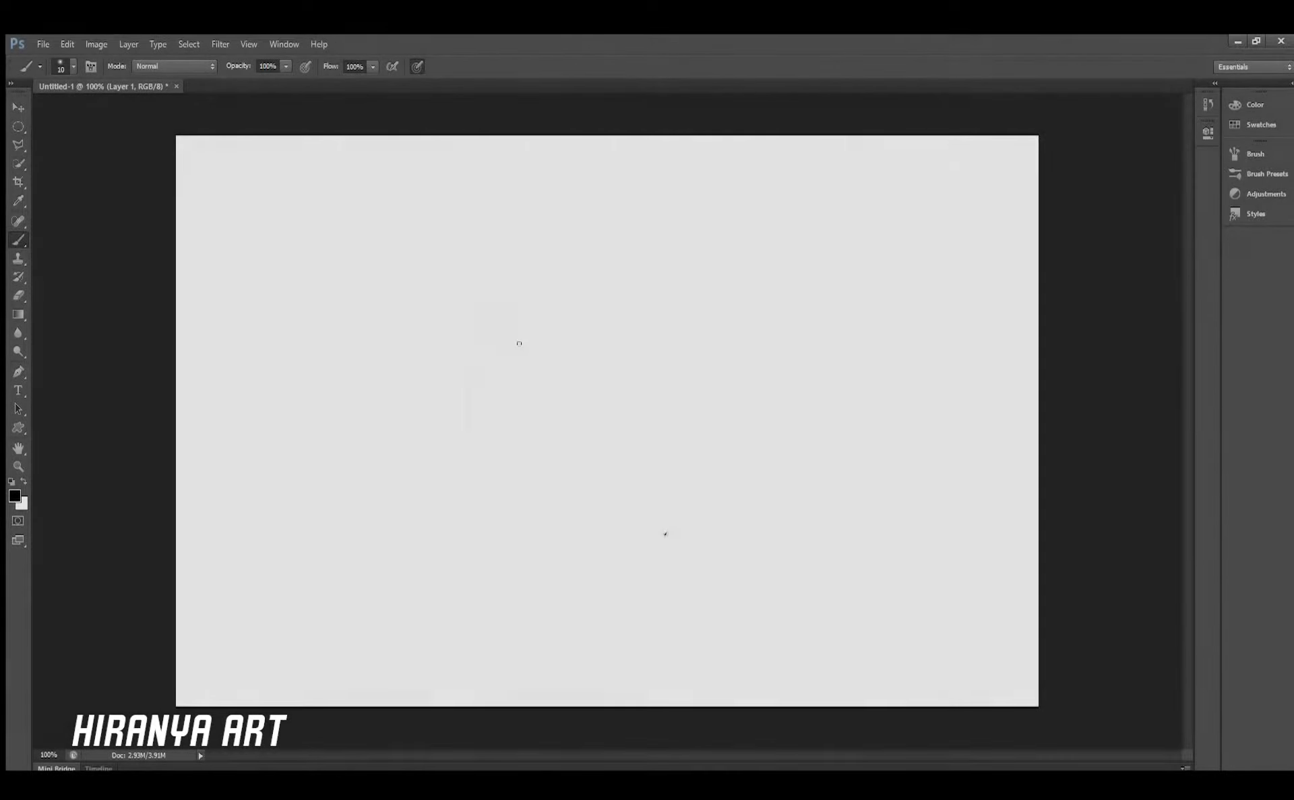
# Sketch the lid's top edge, right arch, diagonal and the chest's bottom and side edges
pyautogui.moveTo(539, 348); pyautogui.dragTo(659, 348)
pyautogui.moveTo(615, 424)
pyautogui.mouseDown()
pyautogui.moveTo(673, 384)
pyautogui.moveTo(616, 431)
pyautogui.mouseUp()
pyautogui.moveTo(617, 423)
pyautogui.mouseDown()
pyautogui.moveTo(621, 375)
pyautogui.moveTo(672, 378)
pyautogui.mouseUp()
pyautogui.moveTo(472, 430); pyautogui.dragTo(598, 427)
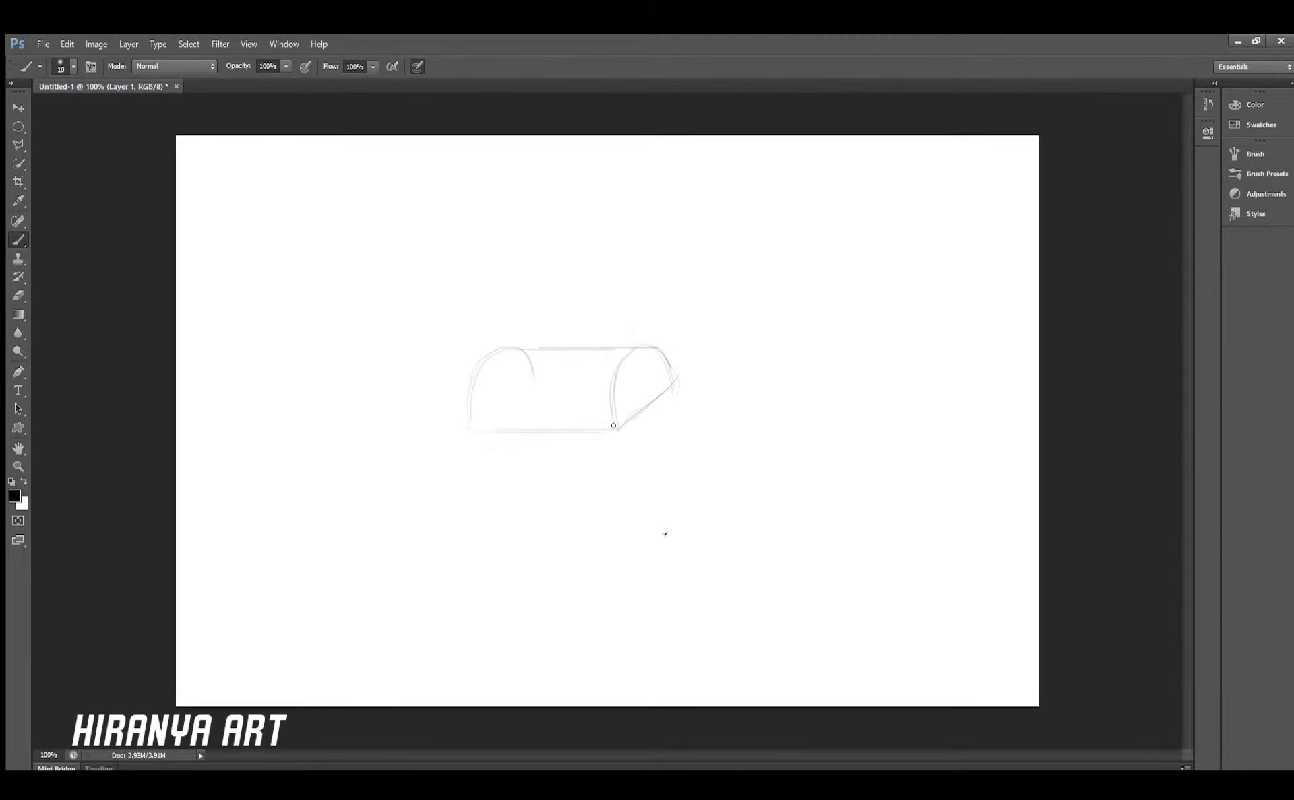
pyautogui.moveTo(498, 492); pyautogui.dragTo(615, 494)
pyautogui.moveTo(671, 381); pyautogui.dragTo(634, 484)
pyautogui.moveTo(492, 489)
pyautogui.mouseDown()
pyautogui.moveTo(632, 486)
pyautogui.moveTo(614, 427)
pyautogui.mouseUp()
pyautogui.moveTo(609, 401)
pyautogui.mouseDown()
pyautogui.moveTo(614, 429)
pyautogui.moveTo(472, 432)
pyautogui.moveTo(497, 348)
pyautogui.moveTo(647, 347)
pyautogui.mouseUp()
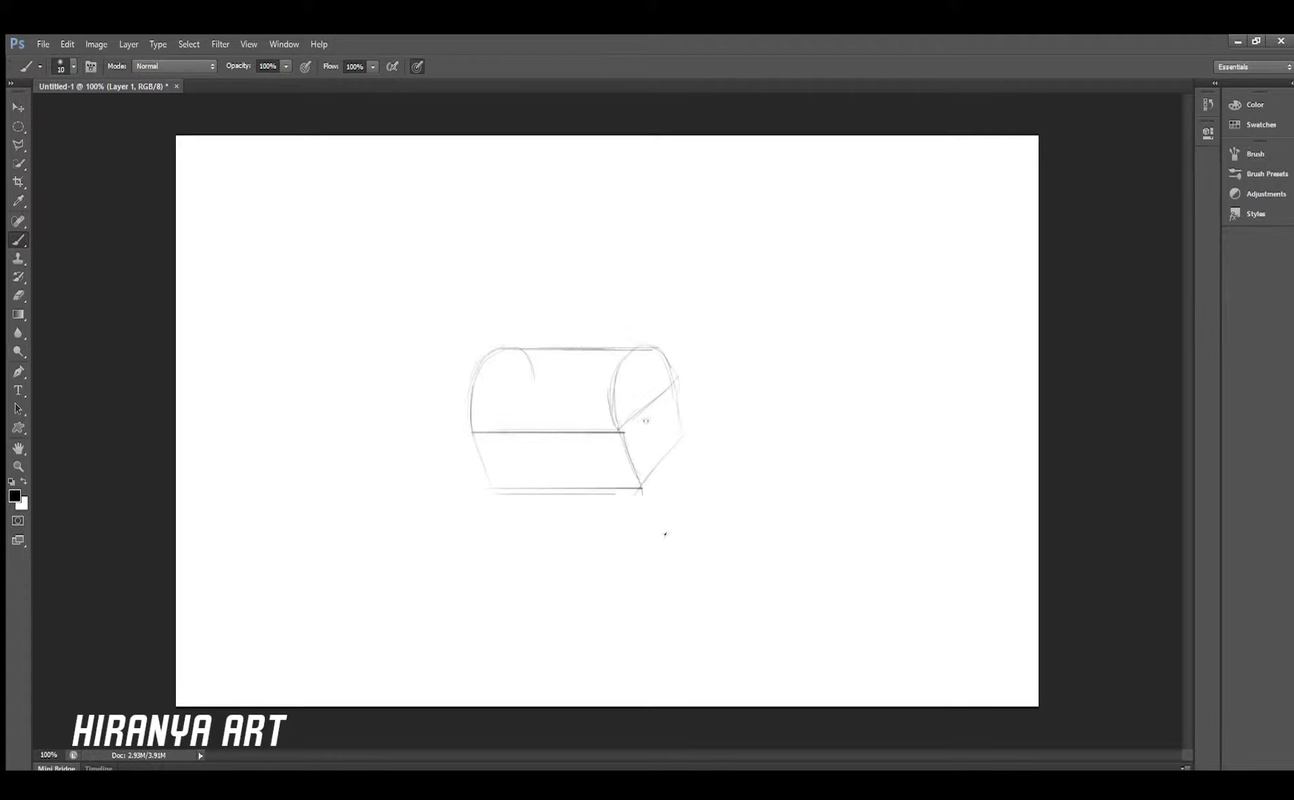
# Redraw the middle and bottom lines of the chest, erasing mistakes along the way
pyautogui.press('e')
pyautogui.press('b')
pyautogui.moveTo(464, 436); pyautogui.dragTo(617, 444)
pyautogui.press('e')
pyautogui.press('b')
pyautogui.press('e')
pyautogui.press('b')
pyautogui.moveTo(491, 490)
pyautogui.mouseDown()
pyautogui.moveTo(616, 495)
pyautogui.moveTo(484, 473)
pyautogui.mouseUp()
pyautogui.press('e')
pyautogui.press('b')
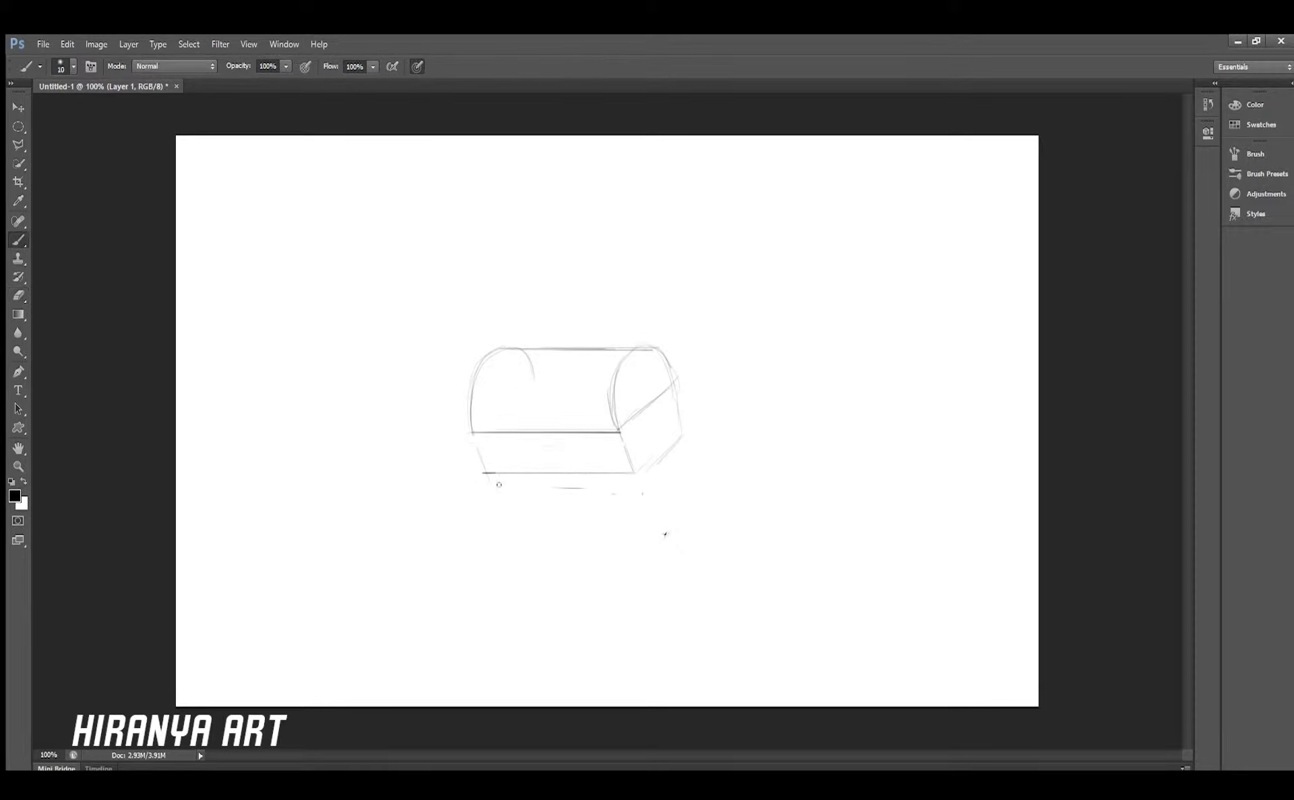
pyautogui.moveTo(482, 485)
pyautogui.mouseDown()
pyautogui.moveTo(626, 483)
pyautogui.moveTo(689, 429)
pyautogui.moveTo(637, 474)
pyautogui.moveTo(495, 471)
pyautogui.mouseUp()
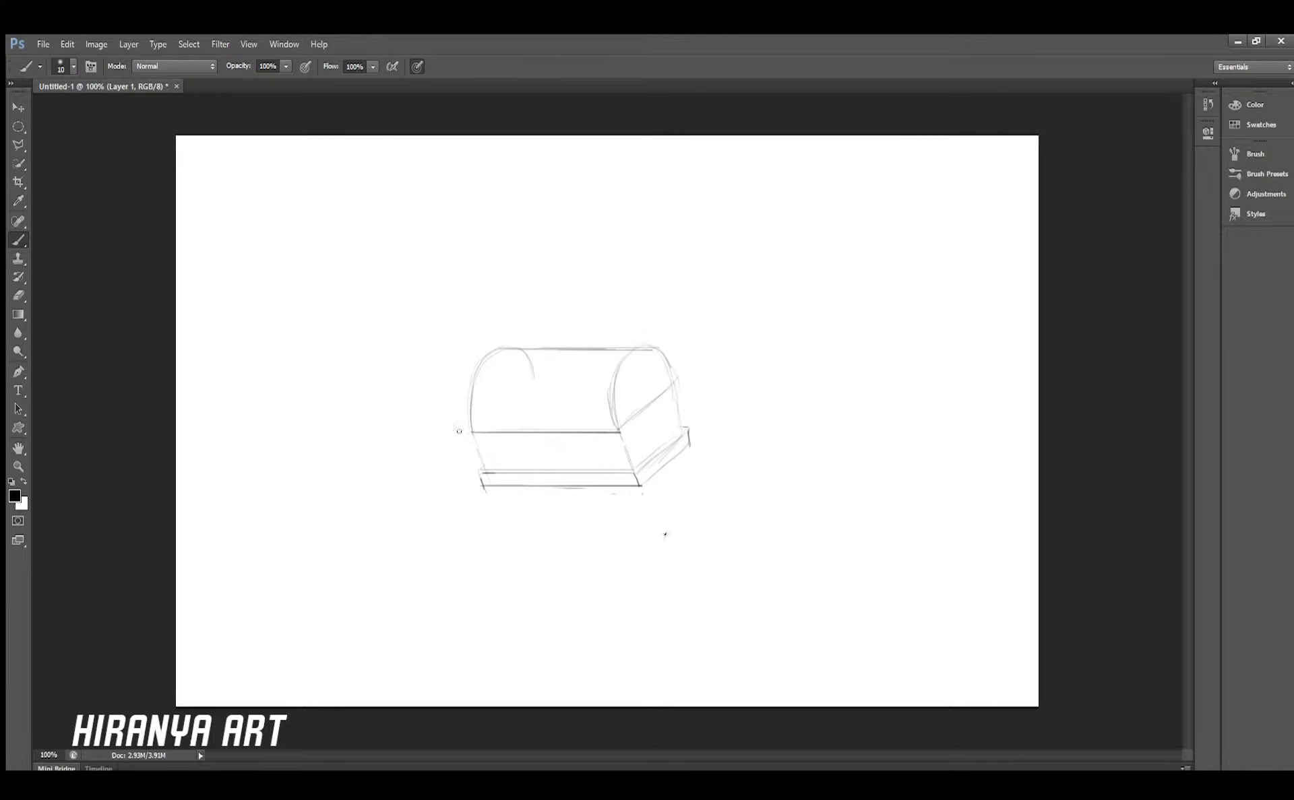
# Redraw the middle edge, the lid's lower edge and diagonal, and the front panel's right edge
pyautogui.moveTo(468, 423)
pyautogui.mouseDown()
pyautogui.moveTo(633, 408)
pyautogui.moveTo(673, 378)
pyautogui.mouseUp()
pyautogui.moveTo(469, 439); pyautogui.dragTo(619, 440)
pyautogui.moveTo(673, 389); pyautogui.dragTo(617, 426)
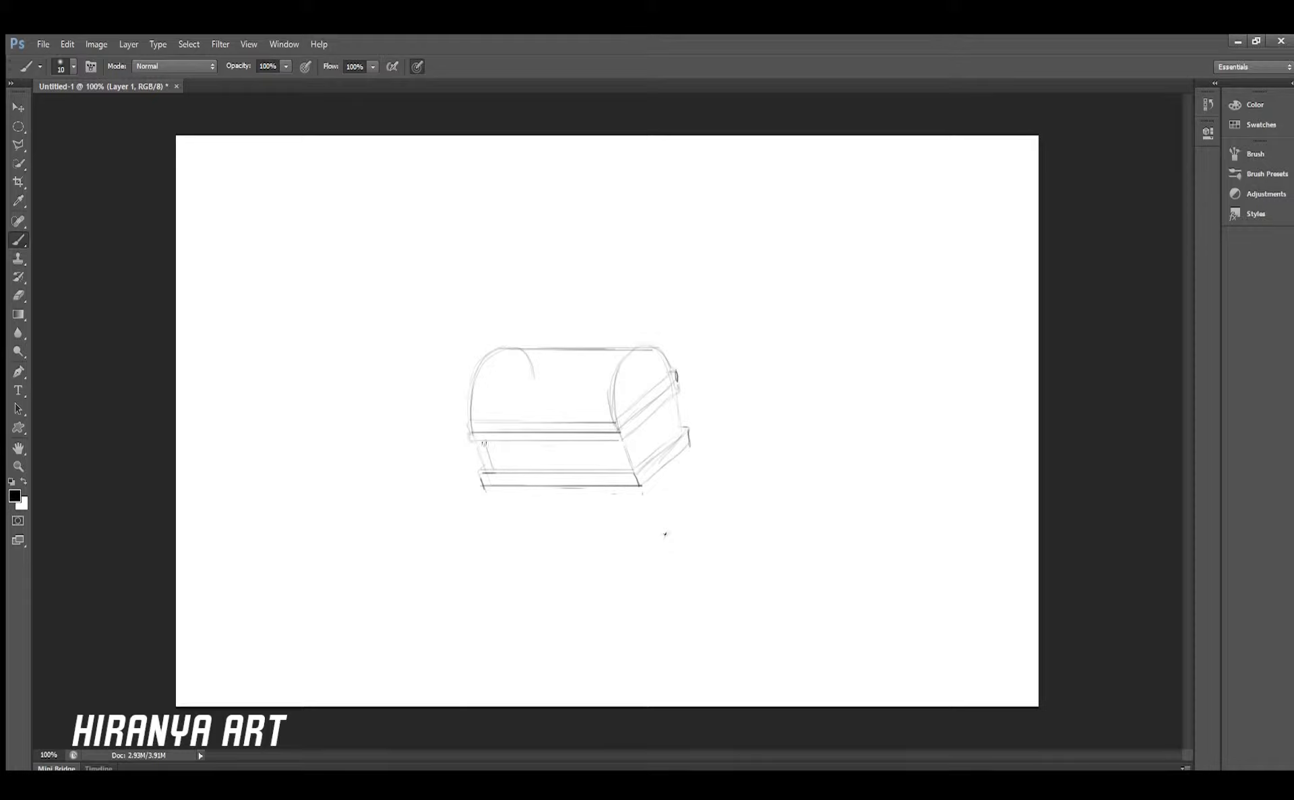
pyautogui.moveTo(610, 436); pyautogui.dragTo(619, 467)
# Try warping the sketch's left side, then cancel the transform
pyautogui.hotkey('ctrl', 't')
pyautogui.moveTo(475, 453); pyautogui.dragTo(520, 407)
pyautogui.moveTo(541, 342); pyautogui.dragTo(535, 339)
pyautogui.moveTo(465, 421); pyautogui.dragTo(474, 426)
pyautogui.moveTo(490, 486); pyautogui.dragTo(506, 496)
pyautogui.moveTo(664, 472); pyautogui.dragTo(659, 492)
pyautogui.press('Escape')
# Flip the chest sketch horizontally, then enlarge it and move it up-left
pyautogui.hotkey('ctrl', 't')
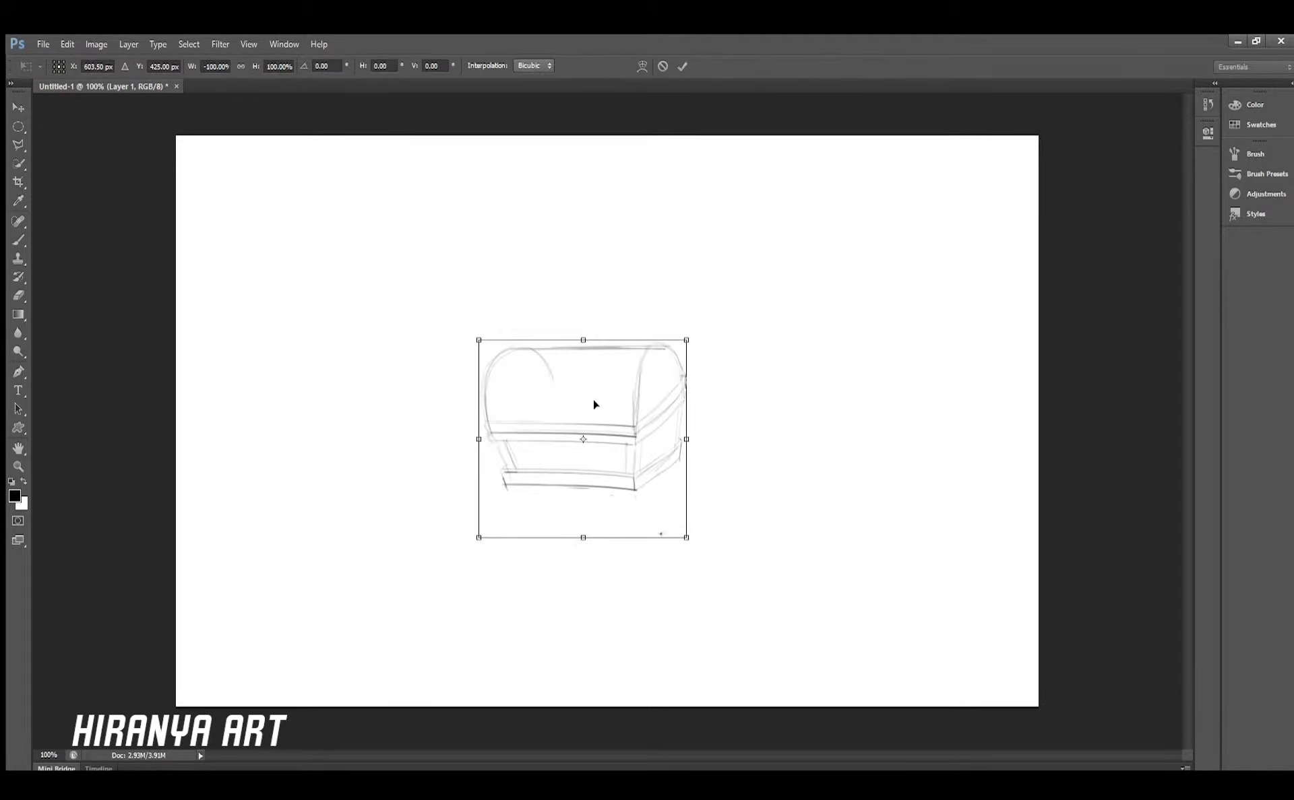
pyautogui.press('Return')
pyautogui.press('e')
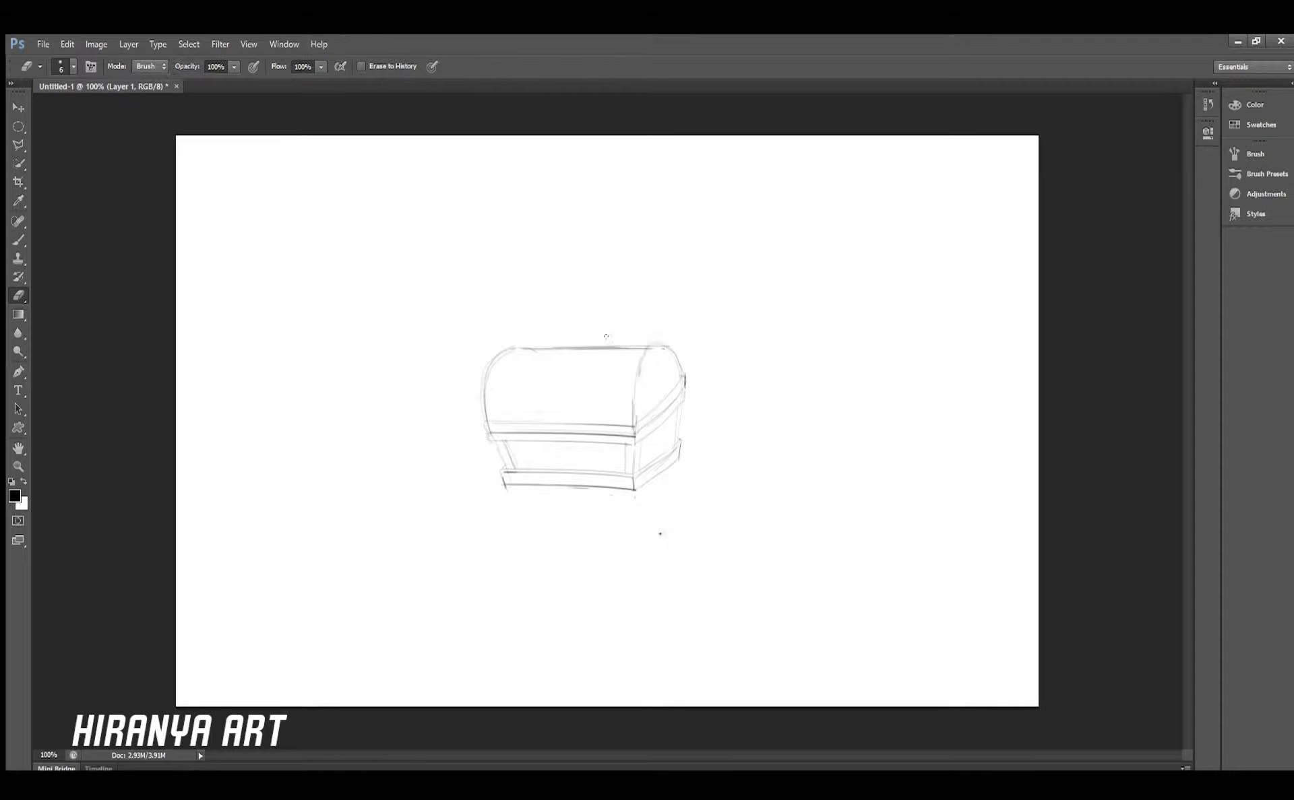
pyautogui.press('b')
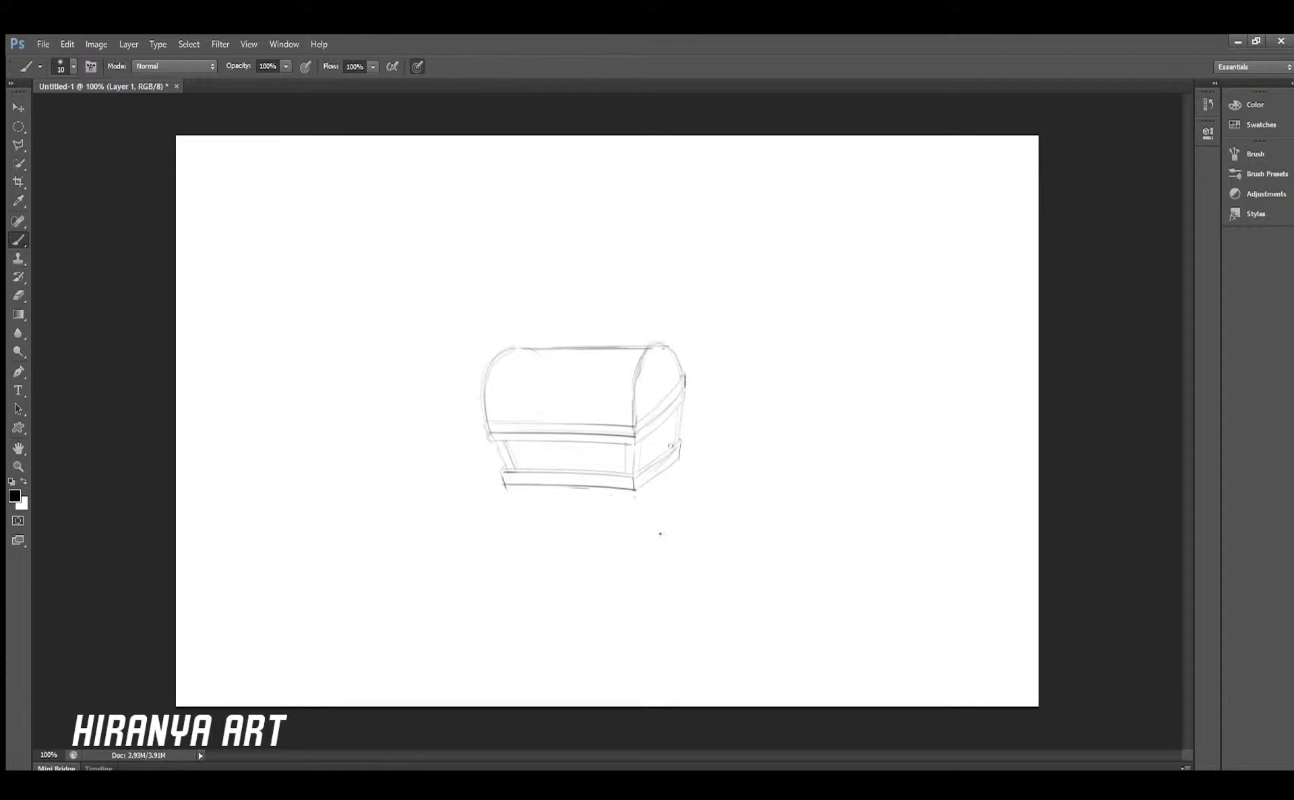
pyautogui.hotkey('ctrl', 't')
pyautogui.moveTo(476, 341); pyautogui.dragTo(408, 287)
pyautogui.press('Return')
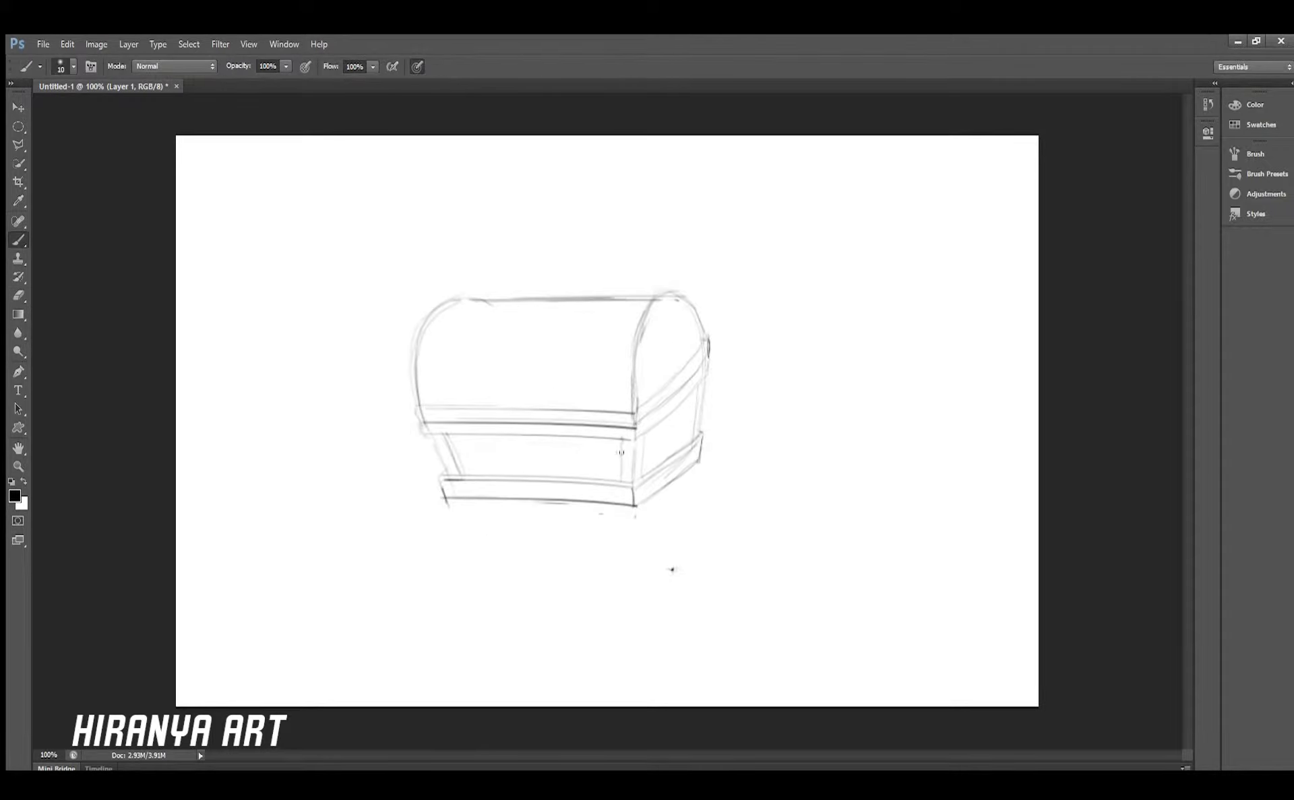
# Darken the lid's bottom edge, left curve and right curve
pyautogui.moveTo(423, 407); pyautogui.dragTo(629, 408)
pyautogui.moveTo(464, 303)
pyautogui.mouseDown()
pyautogui.moveTo(437, 399)
pyautogui.moveTo(475, 299)
pyautogui.mouseUp()
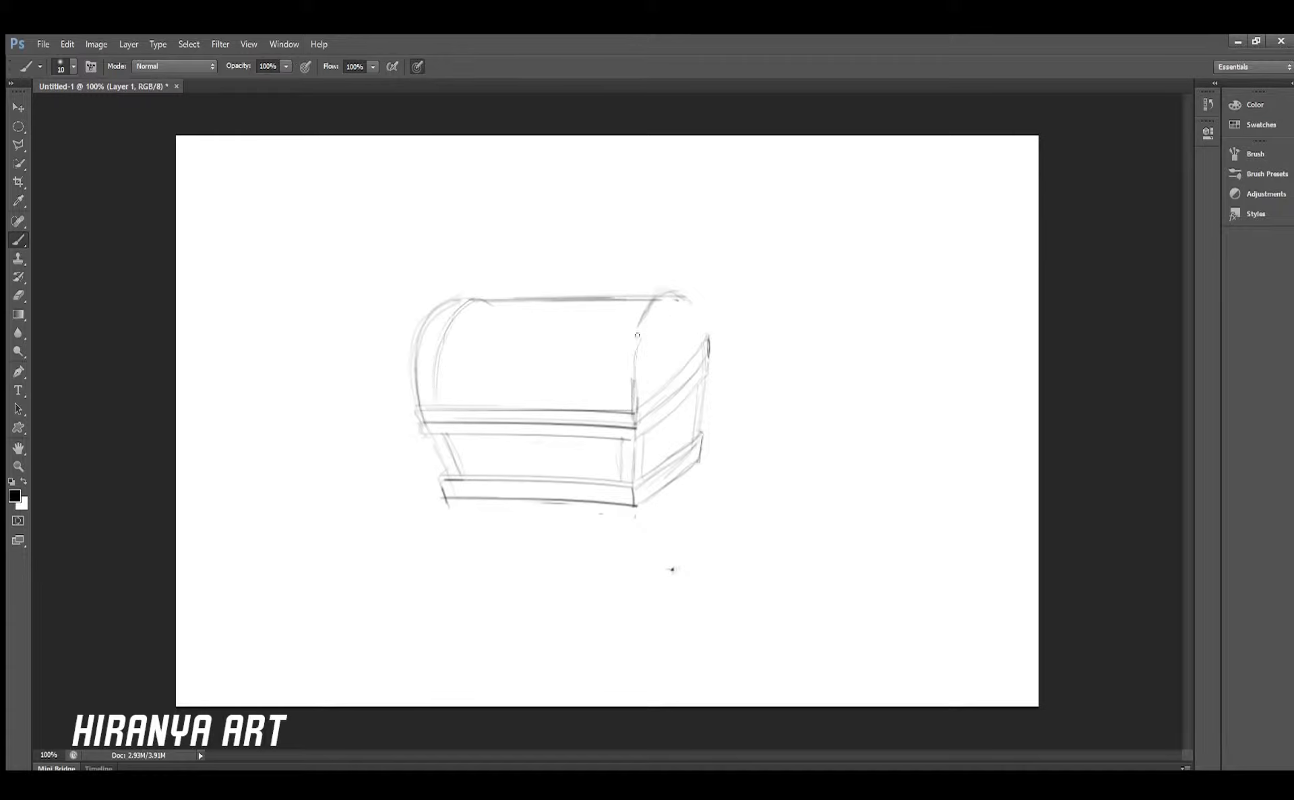
pyautogui.moveTo(660, 296)
pyautogui.mouseDown()
pyautogui.moveTo(632, 347)
pyautogui.moveTo(705, 347)
pyautogui.mouseUp()
# Lasso the chest's right side, warp it into a new shape and deselect
pyautogui.press('l')
pyautogui.click(673, 566)
pyautogui.click(563, 526)
pyautogui.hotkey('ctrl', 't')
pyautogui.rightClick(734, 491)
pyautogui.moveTo(694, 303); pyautogui.dragTo(615, 471)
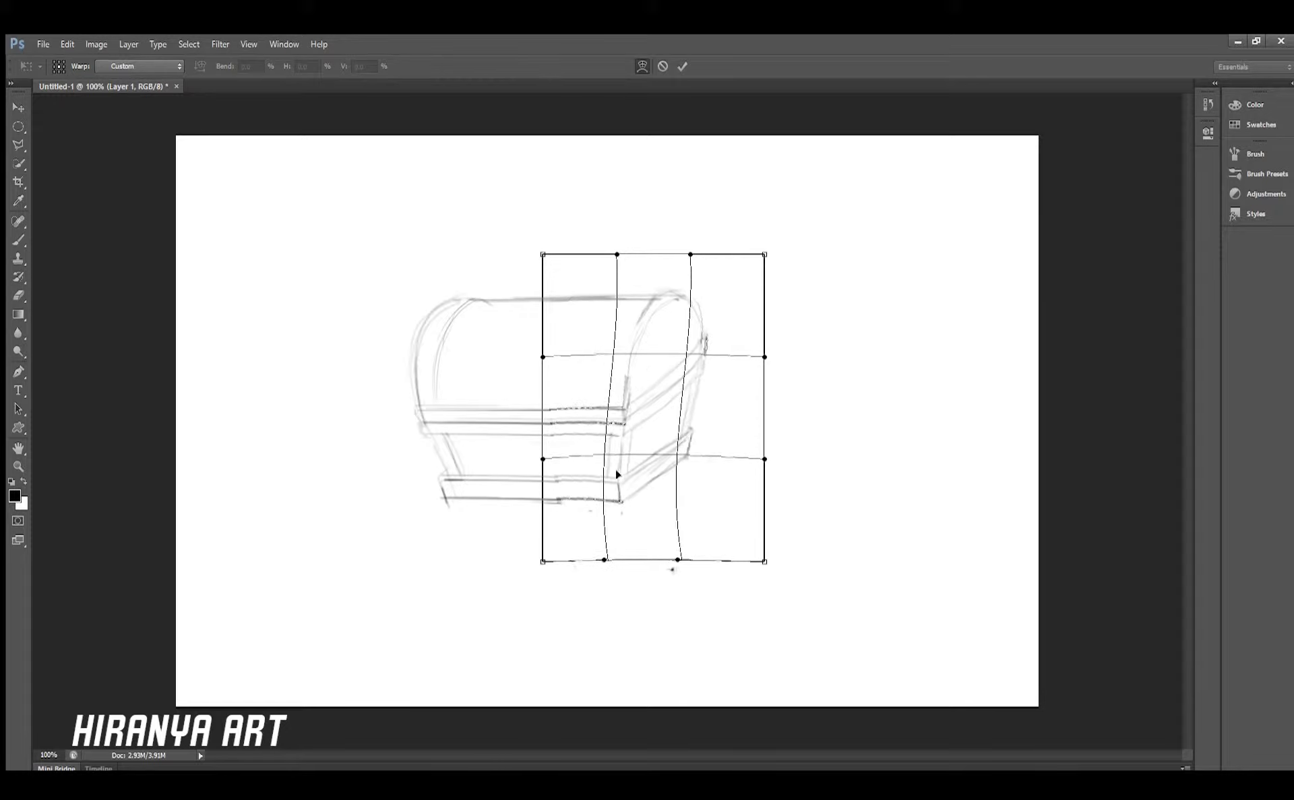
pyautogui.press('Return')
pyautogui.hotkey('ctrl', 'd')
# Sketch horizontal plank lines across the lid and an inner curve at its right end
pyautogui.press('b')
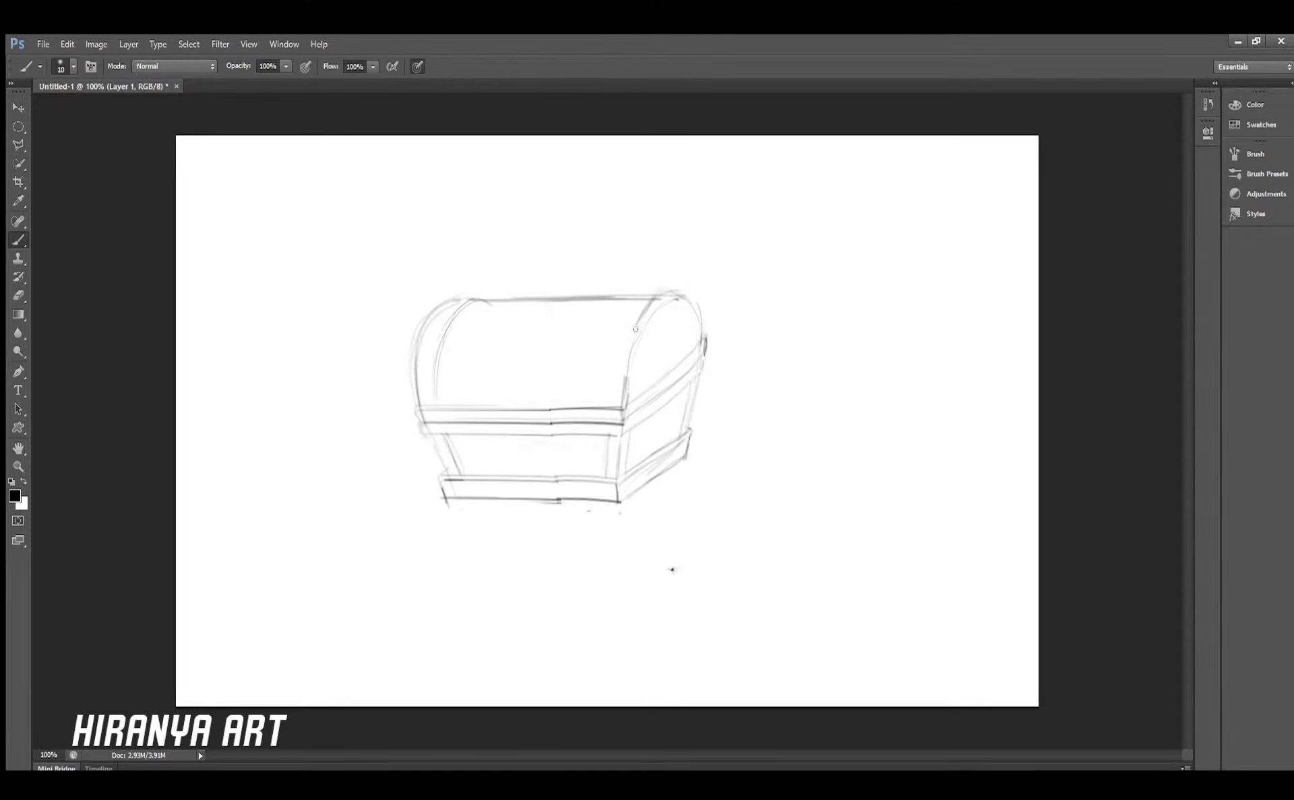
pyautogui.moveTo(679, 291); pyautogui.dragTo(640, 300)
pyautogui.moveTo(453, 330); pyautogui.dragTo(618, 330)
pyautogui.moveTo(443, 358); pyautogui.dragTo(605, 357)
pyautogui.moveTo(443, 389)
pyautogui.mouseDown()
pyautogui.moveTo(570, 389)
pyautogui.moveTo(603, 402)
pyautogui.mouseUp()
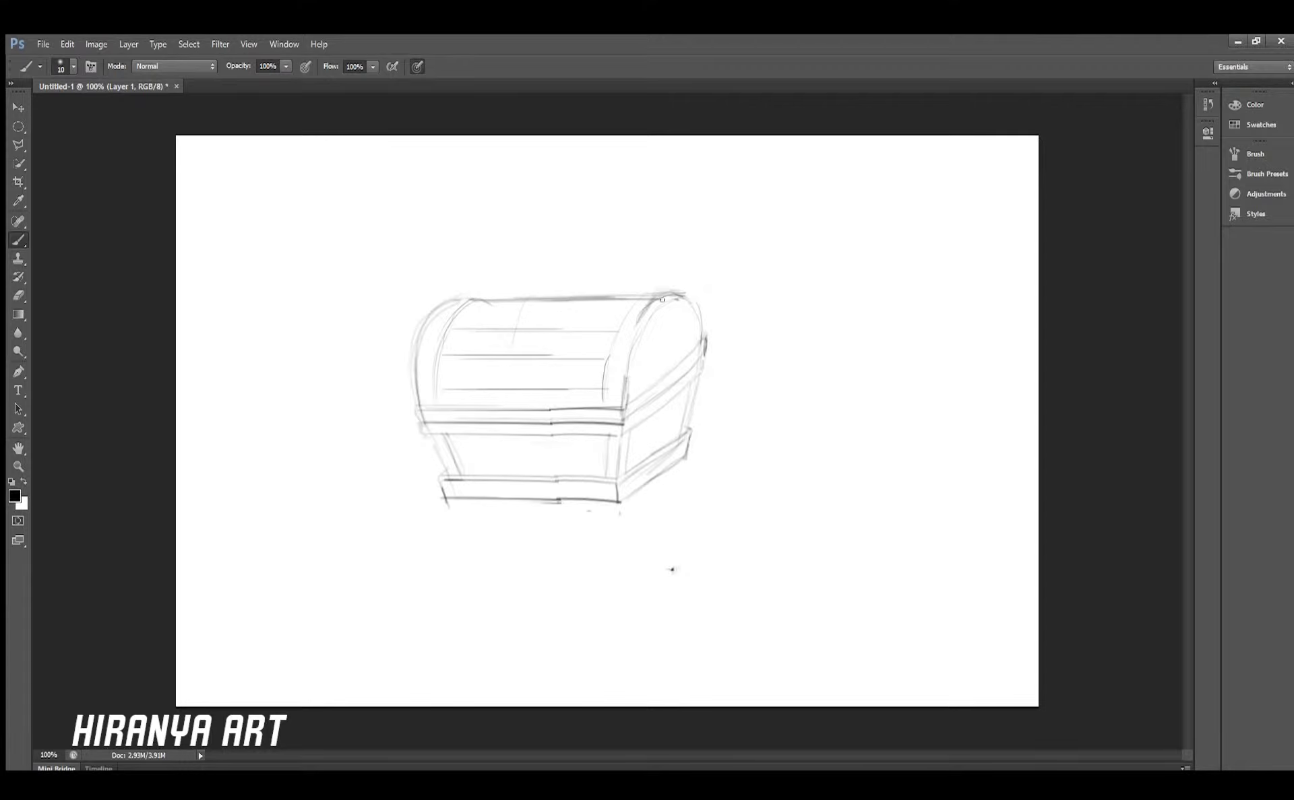
pyautogui.moveTo(647, 348); pyautogui.dragTo(640, 383)
pyautogui.press('e')
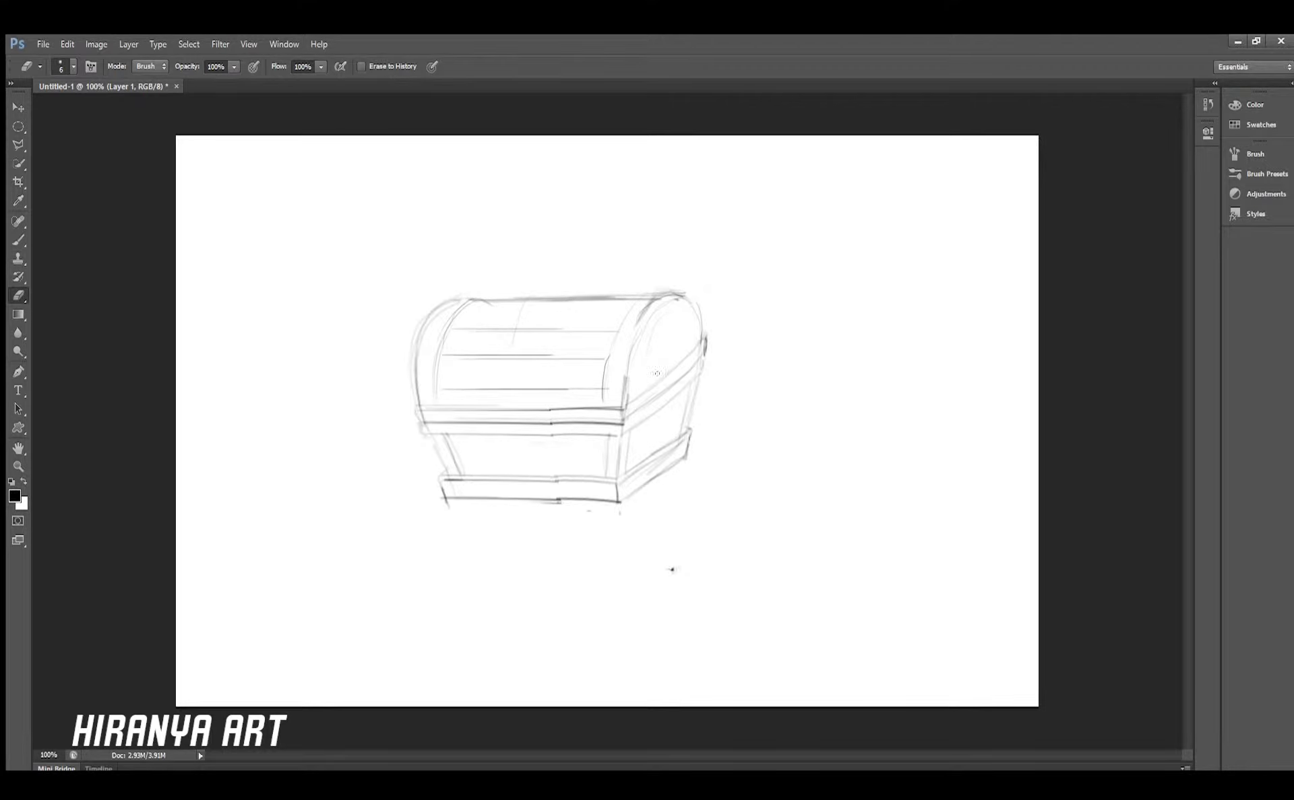
pyautogui.press('b')
pyautogui.moveTo(645, 385); pyautogui.dragTo(688, 346)
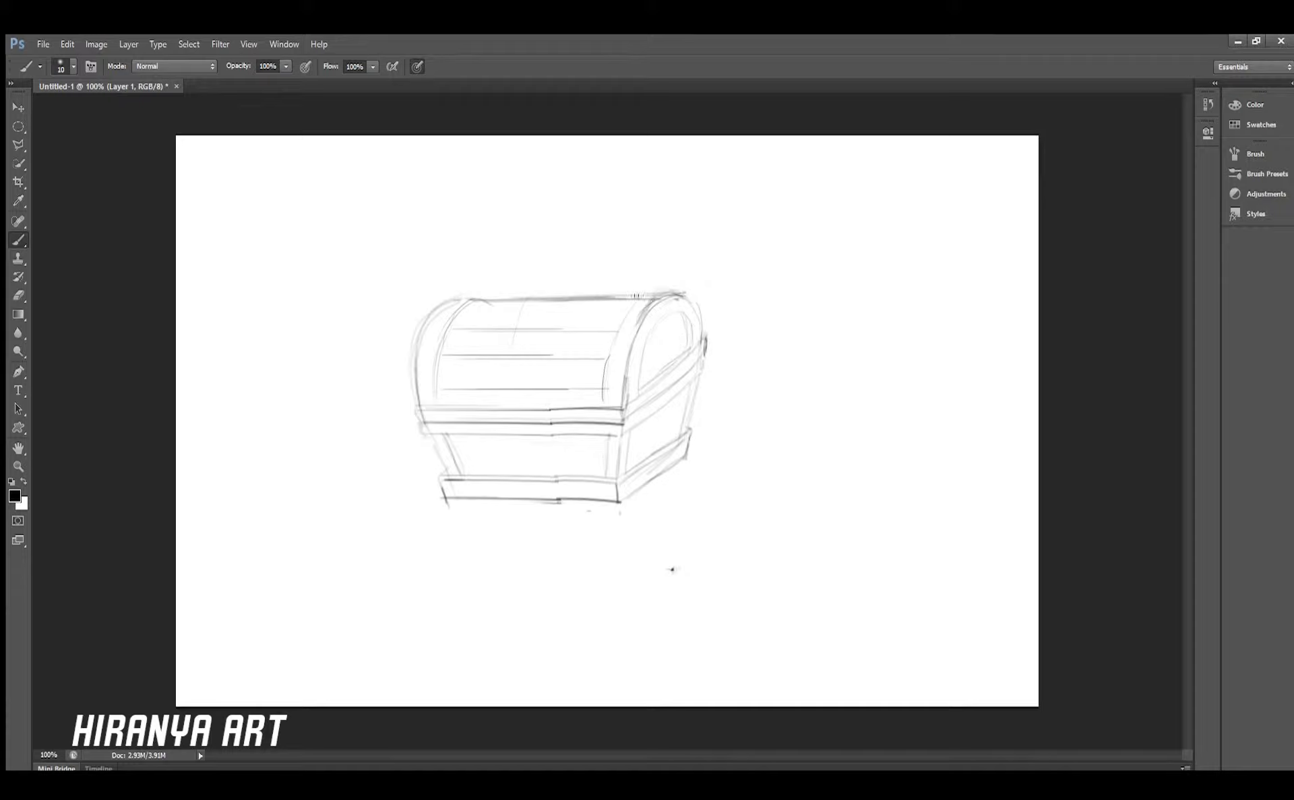
pyautogui.press('e')
pyautogui.press('b')
# Sketch a round lock on a new layer, merge it, and adjust nearby lid and front lines
pyautogui.hotkey('ctrl', 'shift', 'alt', 'n')
pyautogui.moveTo(536, 410)
pyautogui.mouseDown()
pyautogui.moveTo(512, 399)
pyautogui.moveTo(538, 416)
pyautogui.mouseUp()
pyautogui.hotkey('ctrl', 'e')
pyautogui.press('e')
pyautogui.moveTo(606, 389); pyautogui.dragTo(518, 390)
pyautogui.press('b')
pyautogui.press('e')
pyautogui.moveTo(436, 376)
pyautogui.mouseDown()
pyautogui.moveTo(603, 370)
pyautogui.moveTo(461, 355)
pyautogui.mouseUp()
pyautogui.press('b')
pyautogui.moveTo(560, 461); pyautogui.dragTo(607, 460)
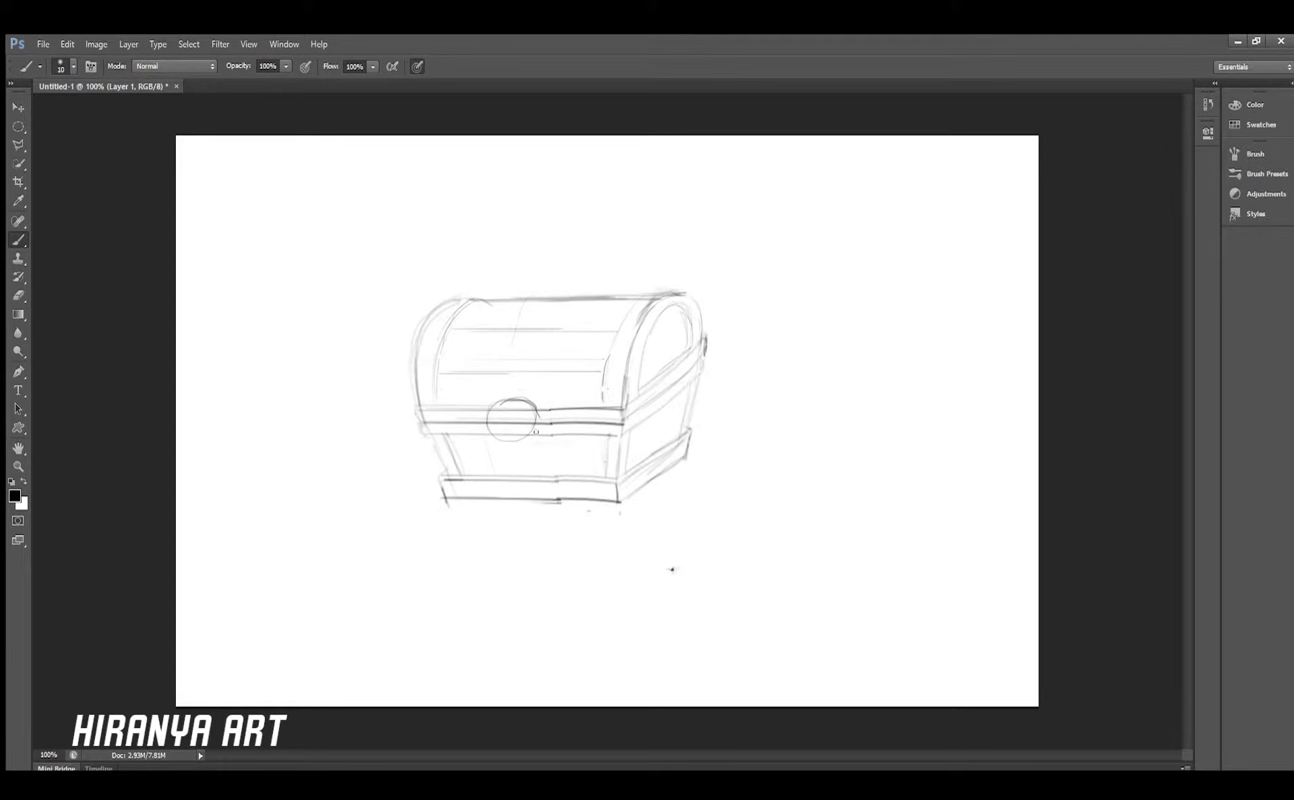
pyautogui.hotkey('ctrl', 'alt', 'z')
pyautogui.hotkey('ctrl', 'alt', 'z')
# Erase the faint leftover lid lines
pyautogui.press('e')
pyautogui.moveTo(554, 355); pyautogui.dragTo(463, 339)
pyautogui.moveTo(559, 331); pyautogui.dragTo(452, 332)
pyautogui.moveTo(477, 355)
pyautogui.mouseDown()
pyautogui.moveTo(453, 356)
pyautogui.moveTo(523, 386)
pyautogui.mouseUp()
pyautogui.press('b')
# Add vertical plank lines on the lid and front panel and darken the lid's right arch
pyautogui.moveTo(592, 299); pyautogui.dragTo(574, 336)
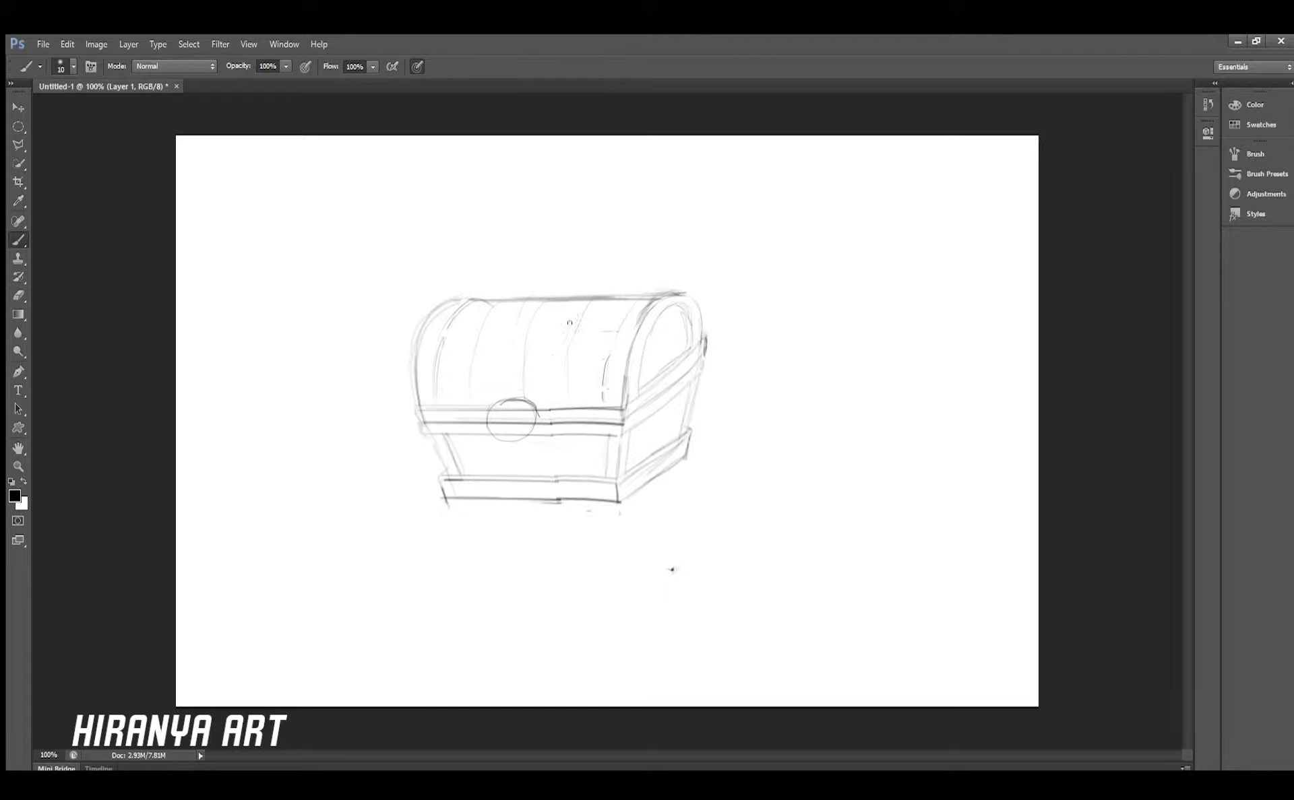
pyautogui.moveTo(520, 436); pyautogui.dragTo(518, 474)
pyautogui.moveTo(568, 434); pyautogui.dragTo(566, 471)
pyautogui.moveTo(478, 442); pyautogui.dragTo(482, 471)
pyautogui.moveTo(632, 297); pyautogui.dragTo(605, 374)
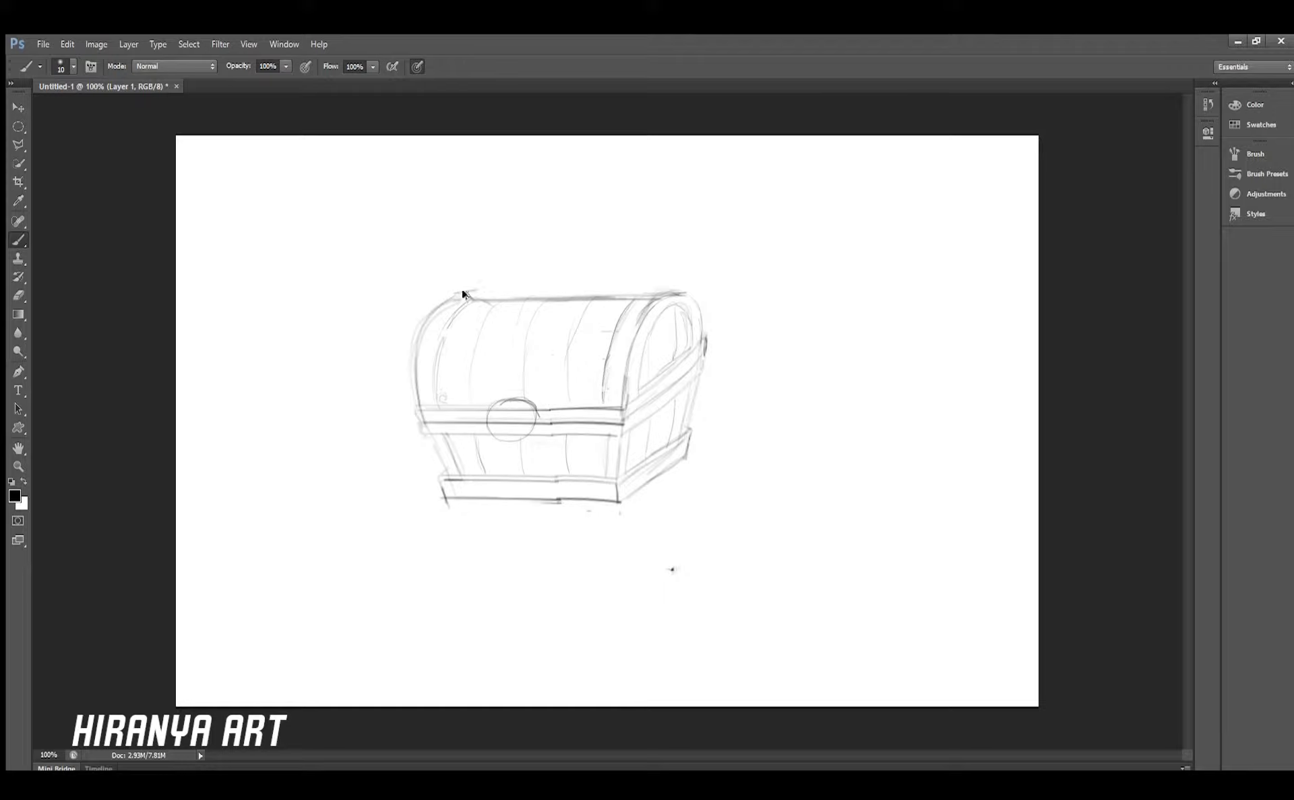
# Touch up the lid's top-left and top-right edges, erasing a small top-left area
pyautogui.moveTo(459, 294); pyautogui.dragTo(492, 297)
pyautogui.press('e')
pyautogui.press('b')
pyautogui.moveTo(637, 297); pyautogui.dragTo(687, 288)
pyautogui.press('e')
pyautogui.moveTo(431, 324); pyautogui.dragTo(459, 296)
pyautogui.press('b')
# Draw a scroll swirl on the lid's lower-left and lasso it onto its own layer
pyautogui.press('b')
pyautogui.hotkey('ctrl', '+')
pyautogui.moveTo(412, 397)
pyautogui.mouseDown()
pyautogui.moveTo(398, 427)
pyautogui.moveTo(448, 408)
pyautogui.moveTo(480, 419)
pyautogui.mouseUp()
pyautogui.moveTo(391, 421)
pyautogui.mouseDown()
pyautogui.moveTo(394, 374)
pyautogui.moveTo(482, 408)
pyautogui.mouseUp()
pyautogui.press('l')
pyautogui.hotkey('shift', 'l')
pyautogui.hotkey('shift', 'l')
pyautogui.hotkey('ctrl', 'j')
pyautogui.press('b')
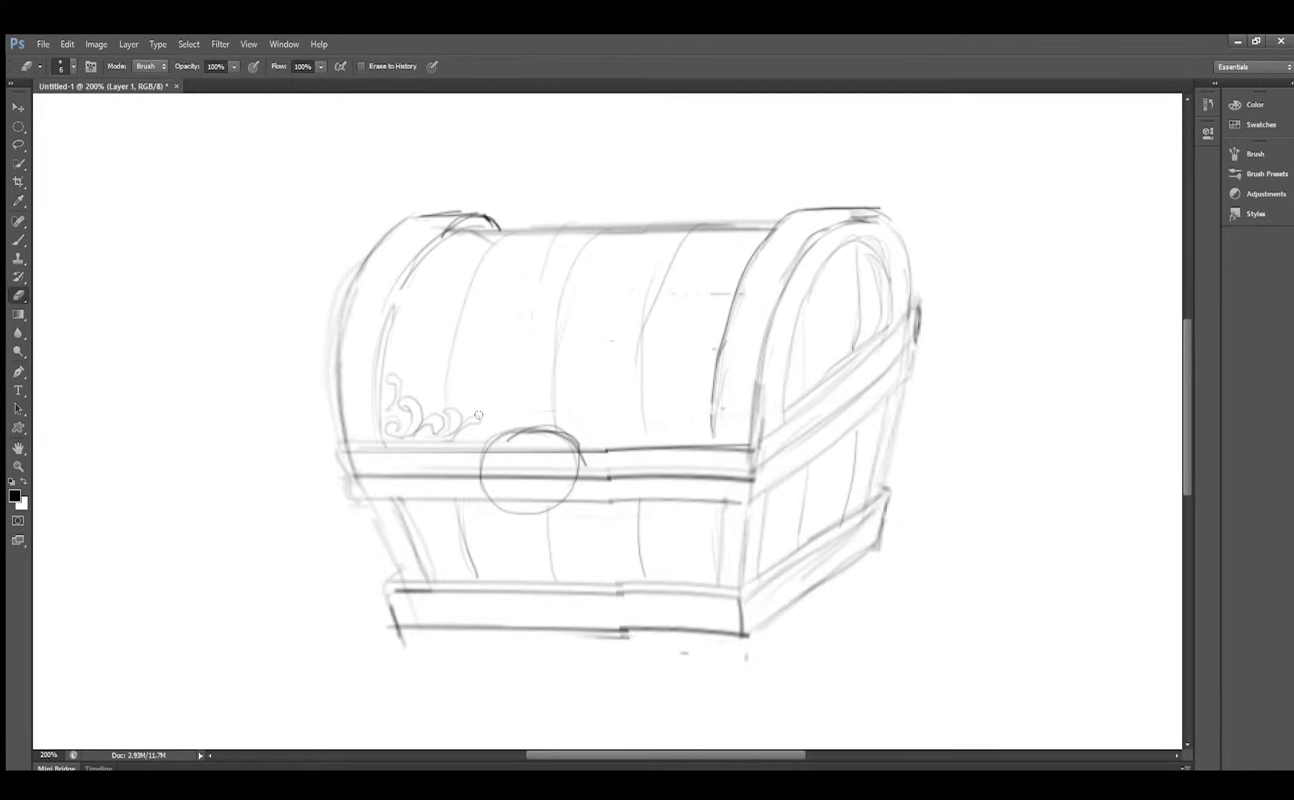
# Add curls above, inside and at the right end of the swirl ornament
pyautogui.moveTo(401, 365)
pyautogui.mouseDown()
pyautogui.moveTo(391, 384)
pyautogui.moveTo(423, 340)
pyautogui.mouseUp()
pyautogui.hotkey('ctrl', 'z')
pyautogui.moveTo(458, 438); pyautogui.dragTo(485, 428)
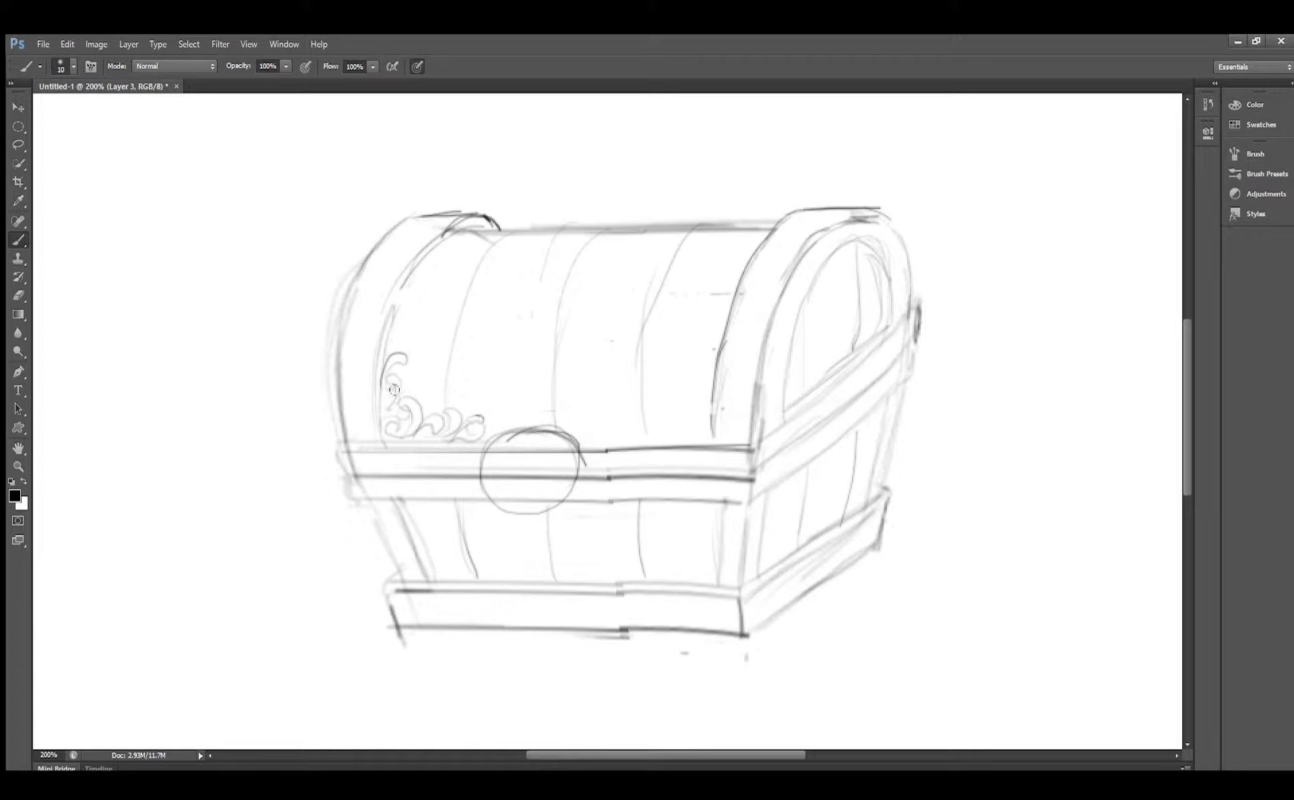
pyautogui.moveTo(397, 383)
pyautogui.mouseDown()
pyautogui.moveTo(416, 401)
pyautogui.moveTo(401, 438)
pyautogui.mouseUp()
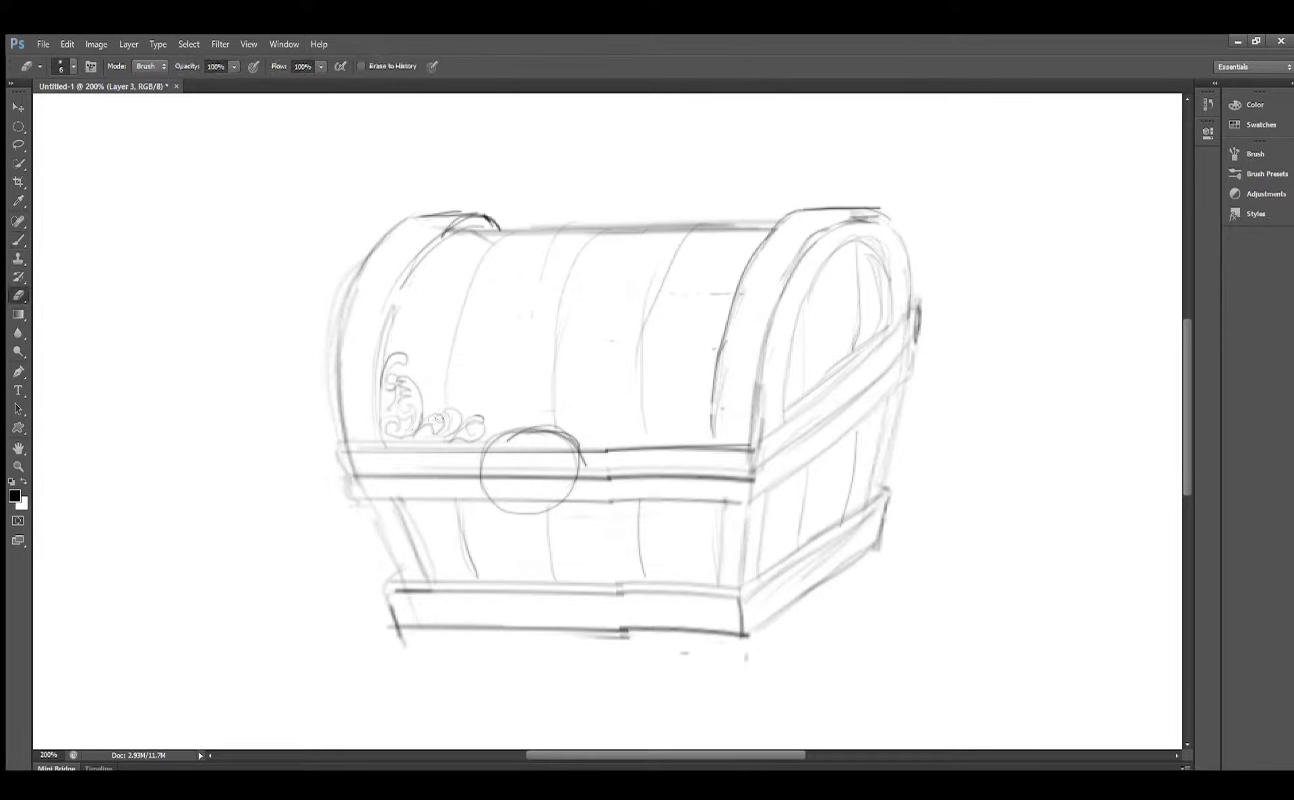
# Add more curls at the ornament's top and right end, then duplicate it for mirroring
pyautogui.moveTo(402, 440); pyautogui.dragTo(431, 425)
pyautogui.moveTo(387, 352); pyautogui.dragTo(416, 340)
pyautogui.moveTo(481, 406)
pyautogui.mouseDown()
pyautogui.moveTo(494, 421)
pyautogui.moveTo(484, 439)
pyautogui.moveTo(544, 366)
pyautogui.moveTo(567, 387)
pyautogui.moveTo(543, 422)
pyautogui.moveTo(521, 426)
pyautogui.mouseUp()
pyautogui.hotkey('ctrl', 'j')
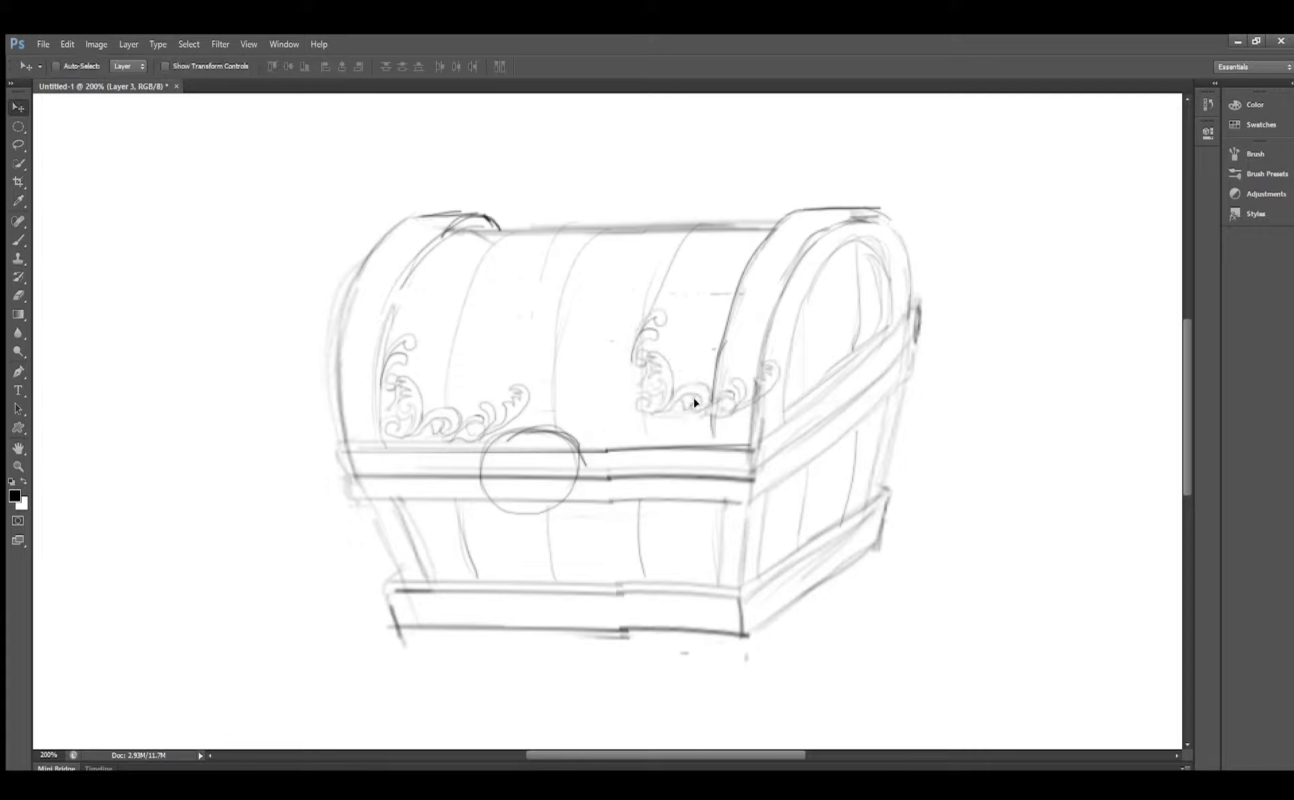
pyautogui.hotkey('ctrl', 't')
# Place the mirrored ornament copy on the lid's right side
pyautogui.moveTo(708, 377); pyautogui.dragTo(637, 378)
pyautogui.press('Return')
pyautogui.hotkey('ctrl', '-')
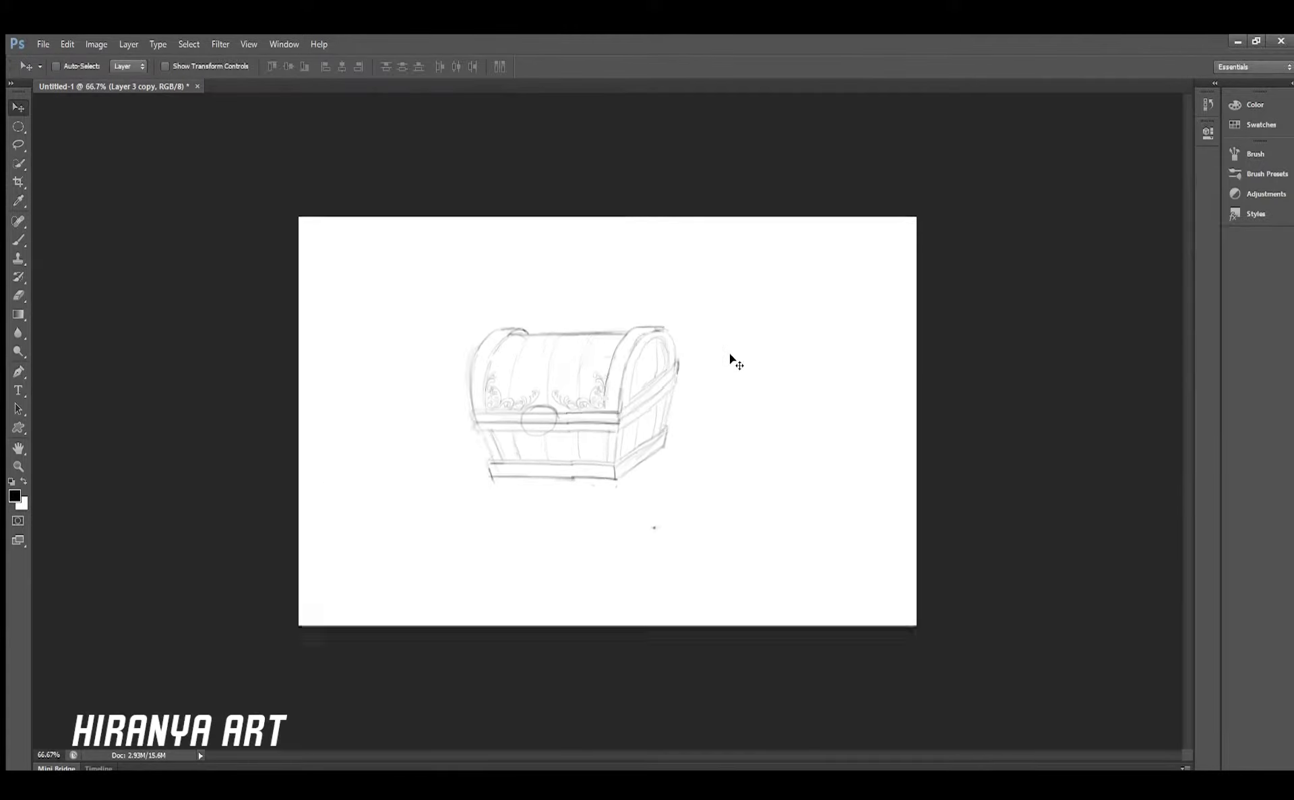
# Duplicate the ornament, shrink it and move it down onto the front band
pyautogui.hotkey('ctrl', '+')
pyautogui.hotkey('ctrl', '+')
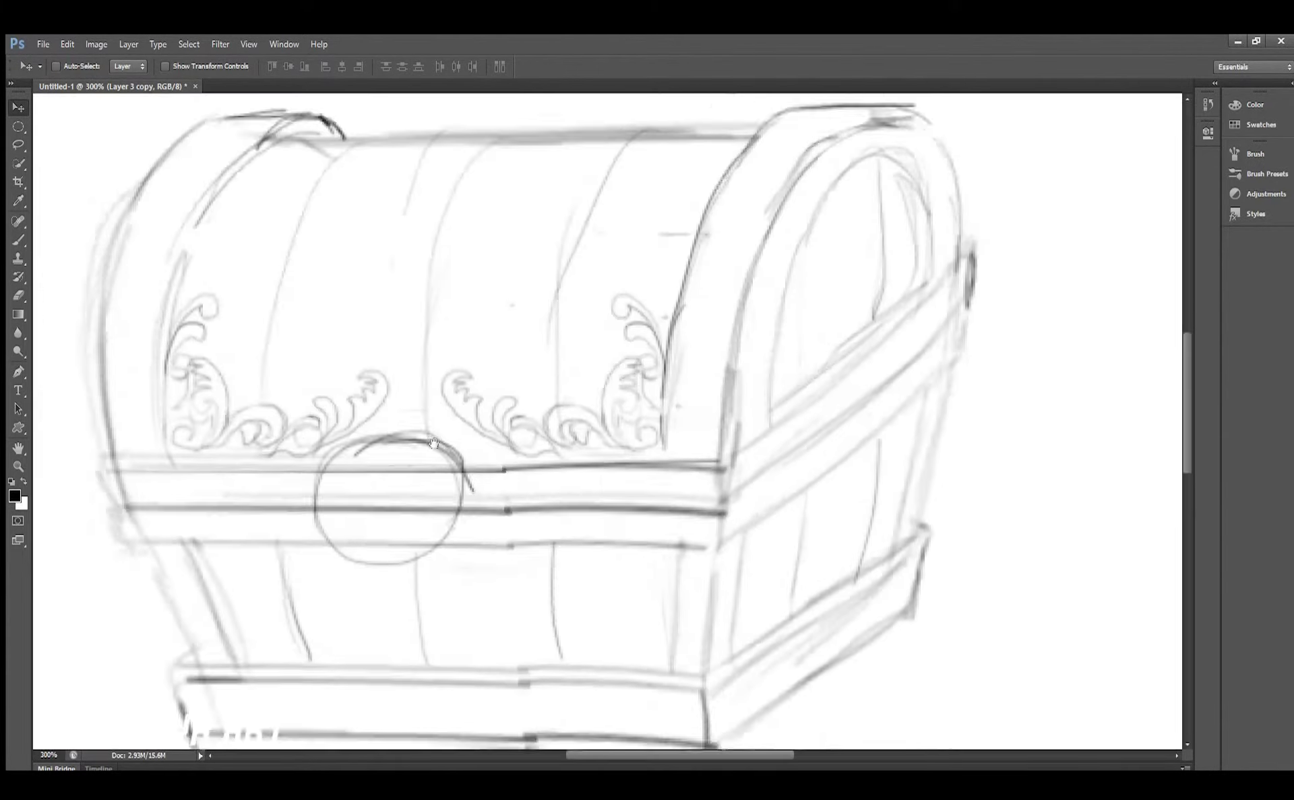
pyautogui.moveTo(472, 404); pyautogui.dragTo(697, 431)
pyautogui.hotkey('ctrl', 'j')
pyautogui.moveTo(708, 303); pyautogui.dragTo(707, 458)
pyautogui.hotkey('ctrl', 't')
pyautogui.moveTo(784, 473); pyautogui.dragTo(800, 572)
pyautogui.moveTo(840, 621); pyautogui.dragTo(783, 578)
pyautogui.hotkey('ctrl', '-')
pyautogui.hotkey('ctrl', '-')
pyautogui.press('Return')
# Add another ornament copy on the lower band's left, rotated to fit
pyautogui.hotkey('ctrl', 'j')
pyautogui.moveTo(573, 446); pyautogui.dragTo(465, 441)
pyautogui.hotkey('ctrl', 't')
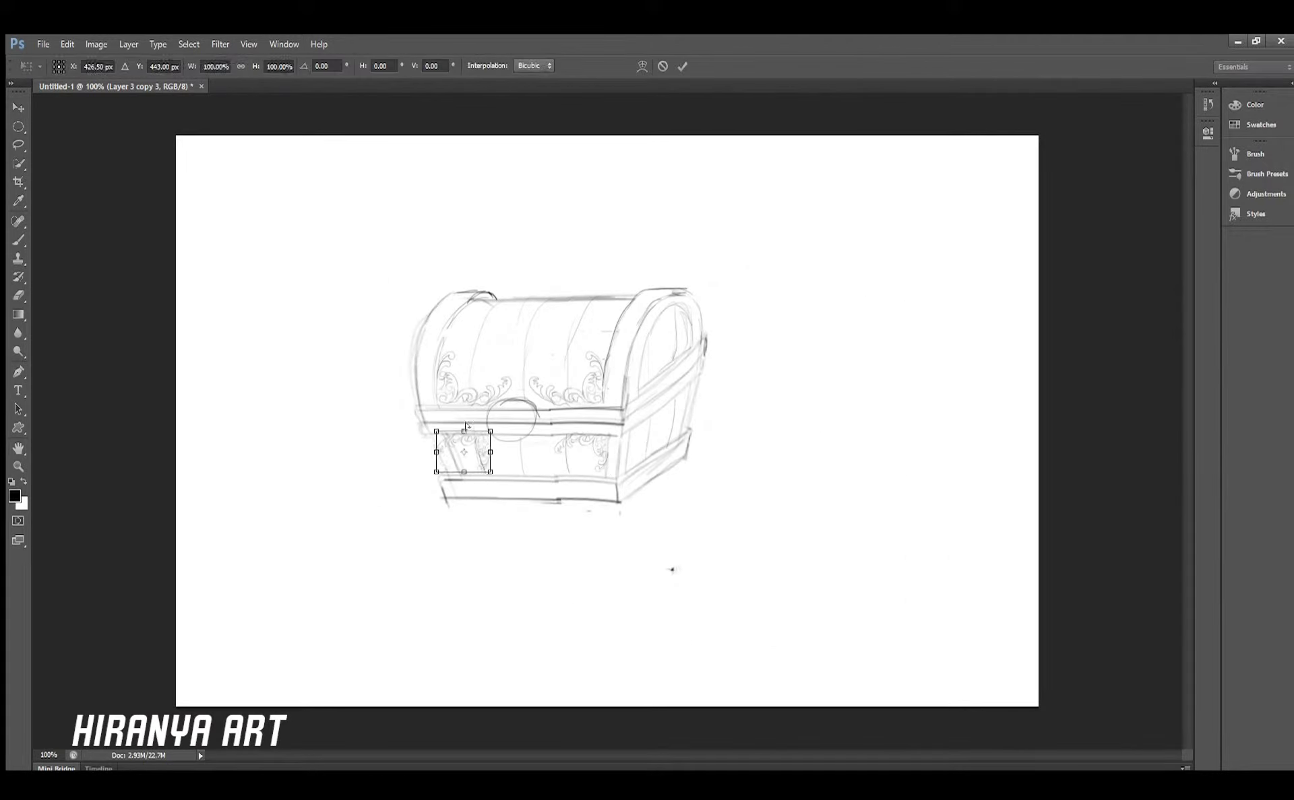
pyautogui.moveTo(523, 475); pyautogui.dragTo(499, 489)
pyautogui.press('Return')
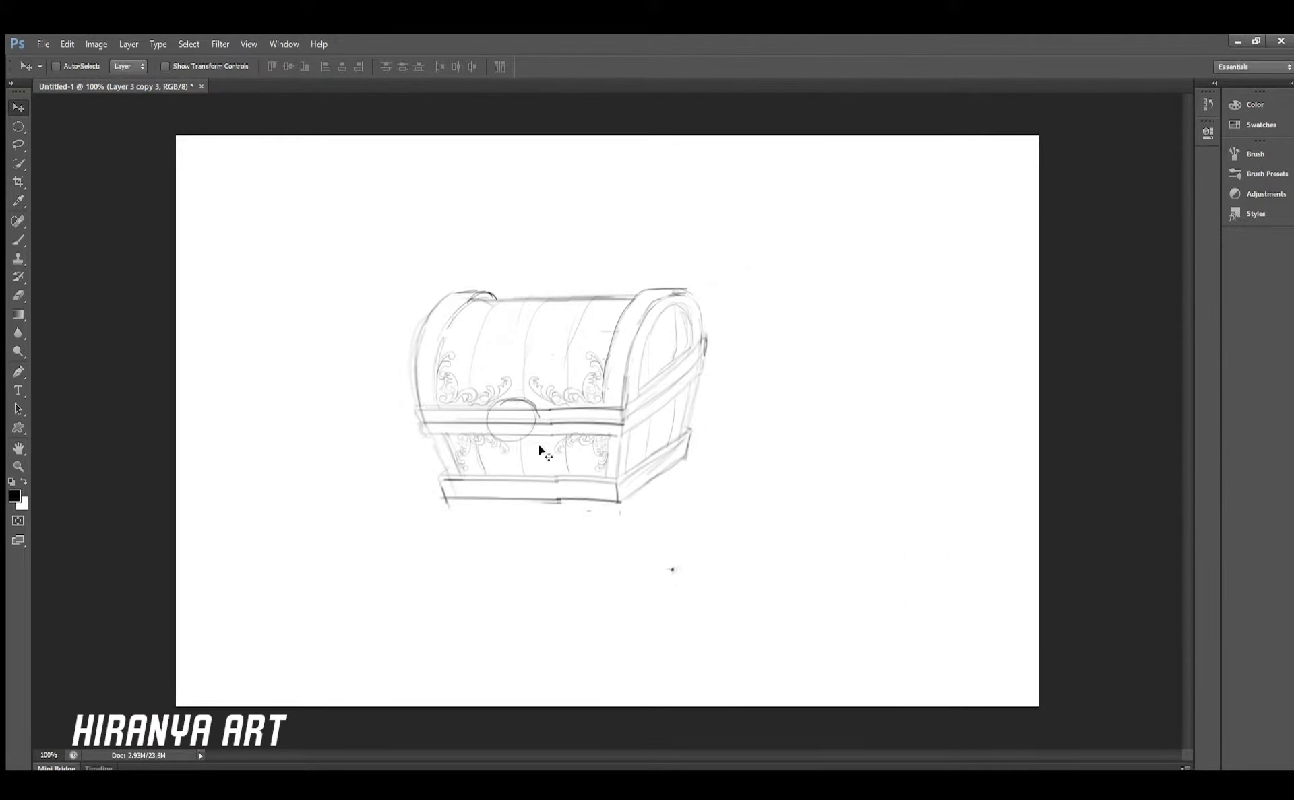
# Erase the ornament's overlapping left part and return to Layer 1
pyautogui.press('e')
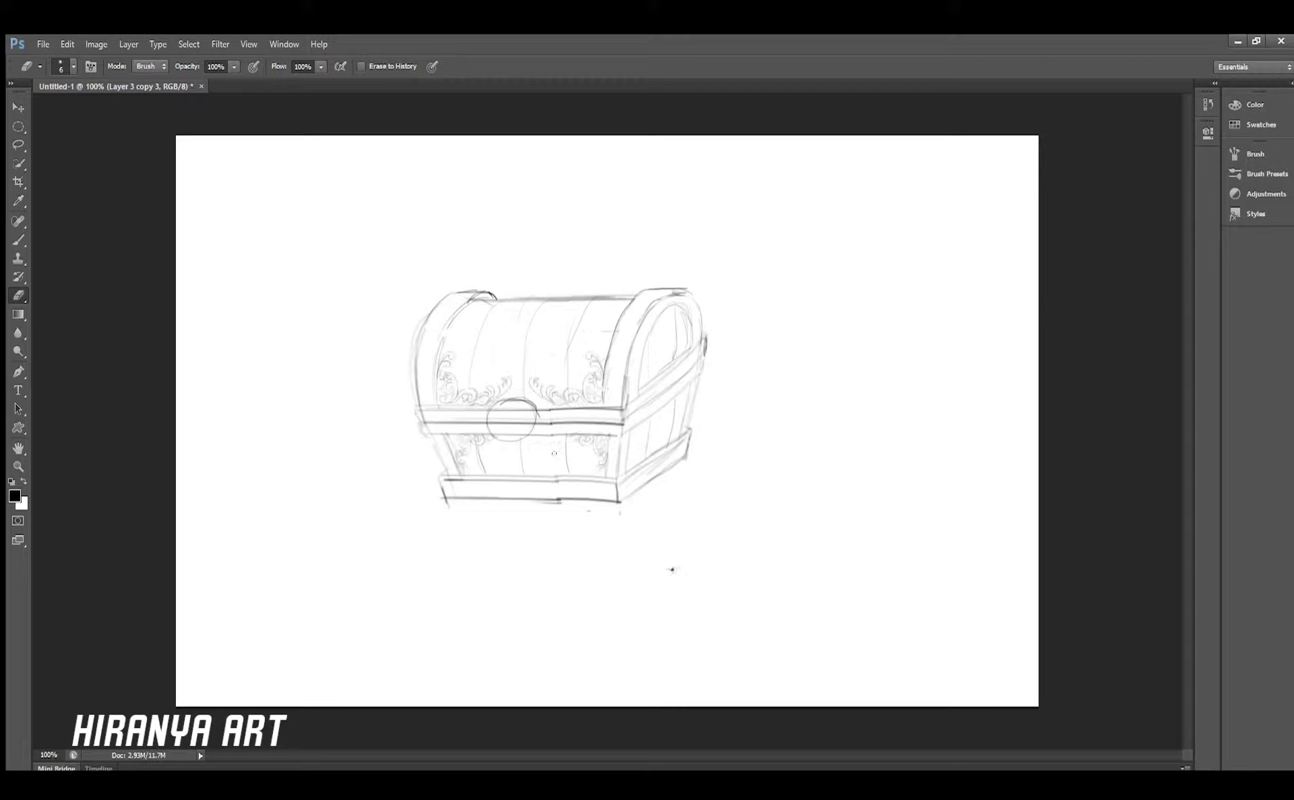
pyautogui.moveTo(524, 388); pyautogui.dragTo(525, 398)
pyautogui.press('b')
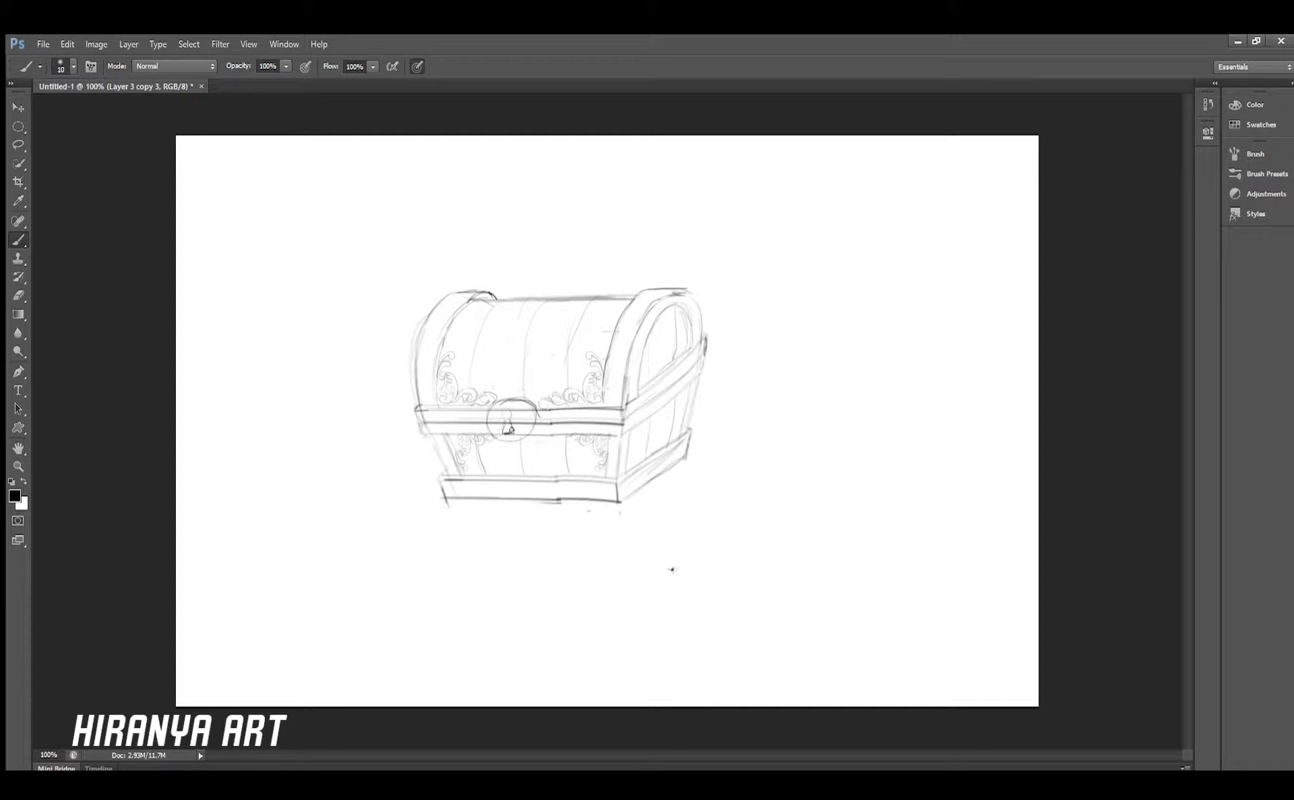
pyautogui.keyDown('ctrl'); pyautogui.click(549, 498); pyautogui.keyUp('ctrl')
# Erase the old side handle lines and redraw the handle loop darker
pyautogui.moveTo(674, 391); pyautogui.dragTo(676, 395)
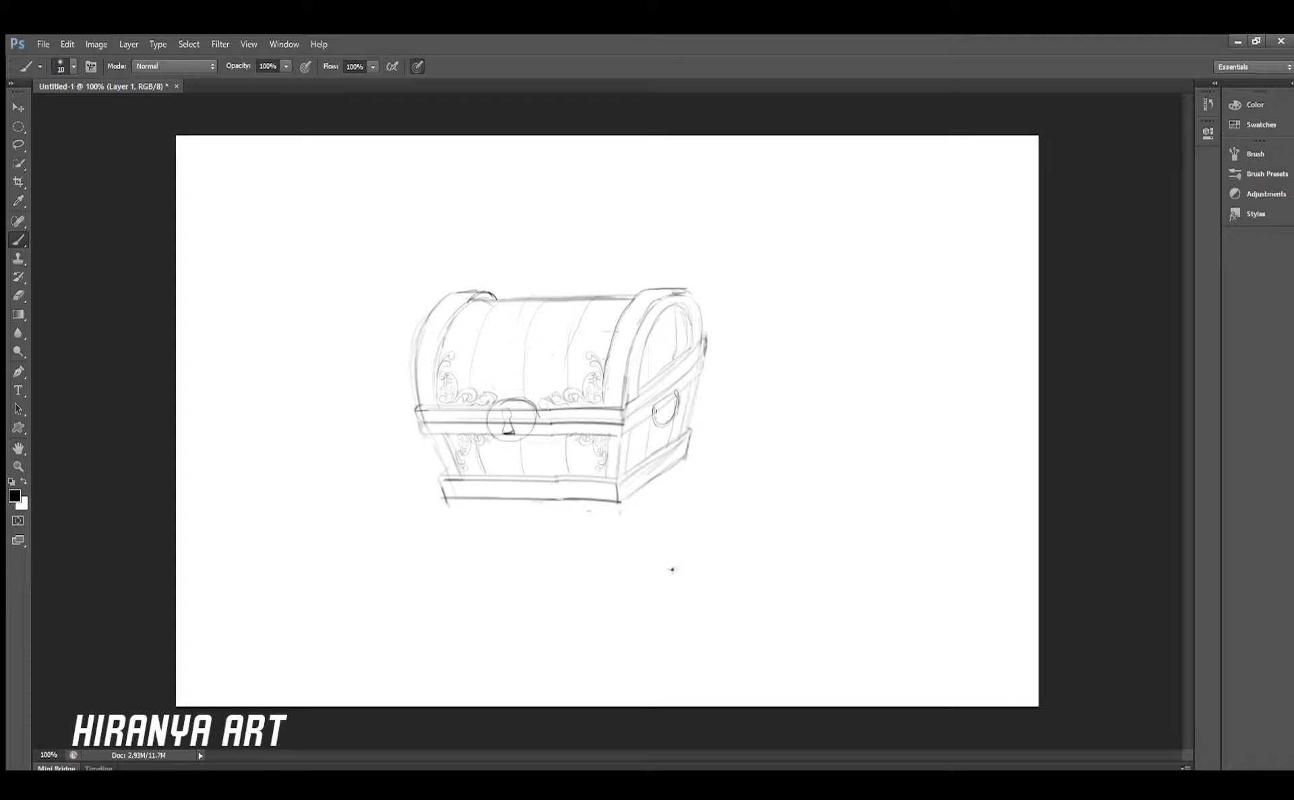
pyautogui.hotkey('ctrl', '+')
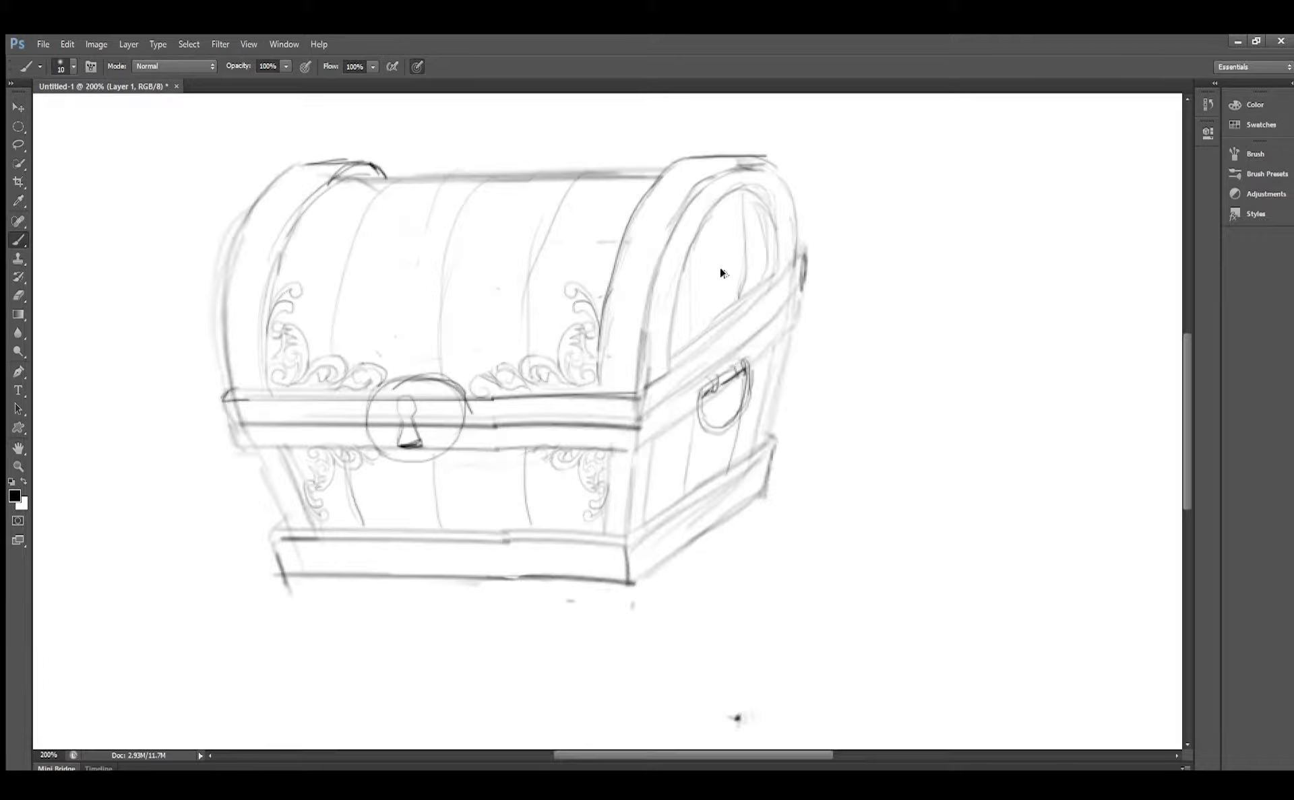
pyautogui.press('e')
pyautogui.moveTo(745, 380)
pyautogui.mouseDown()
pyautogui.moveTo(714, 426)
pyautogui.moveTo(743, 380)
pyautogui.moveTo(746, 414)
pyautogui.moveTo(718, 431)
pyautogui.moveTo(772, 344)
pyautogui.mouseUp()
pyautogui.press('b')
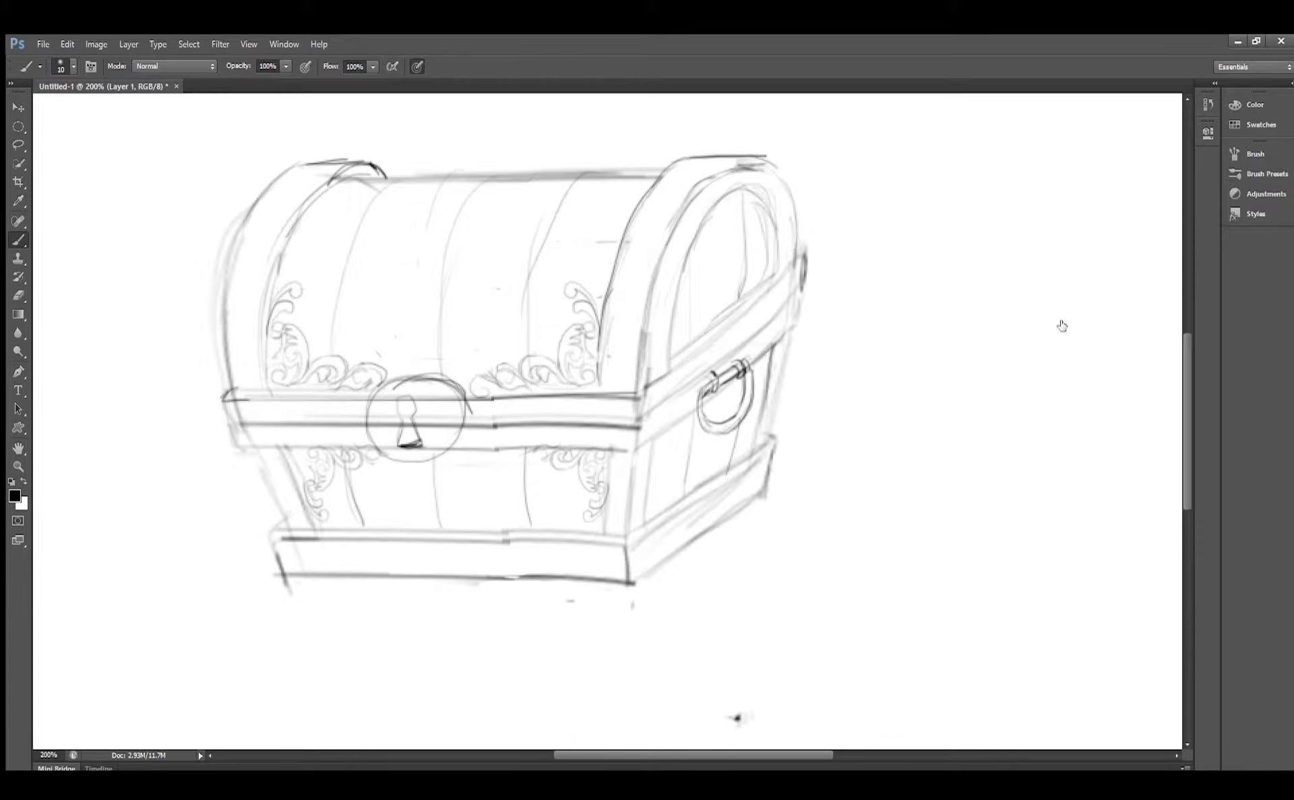
pyautogui.hotkey('ctrl', '-')
pyautogui.hotkey('ctrl', '+')
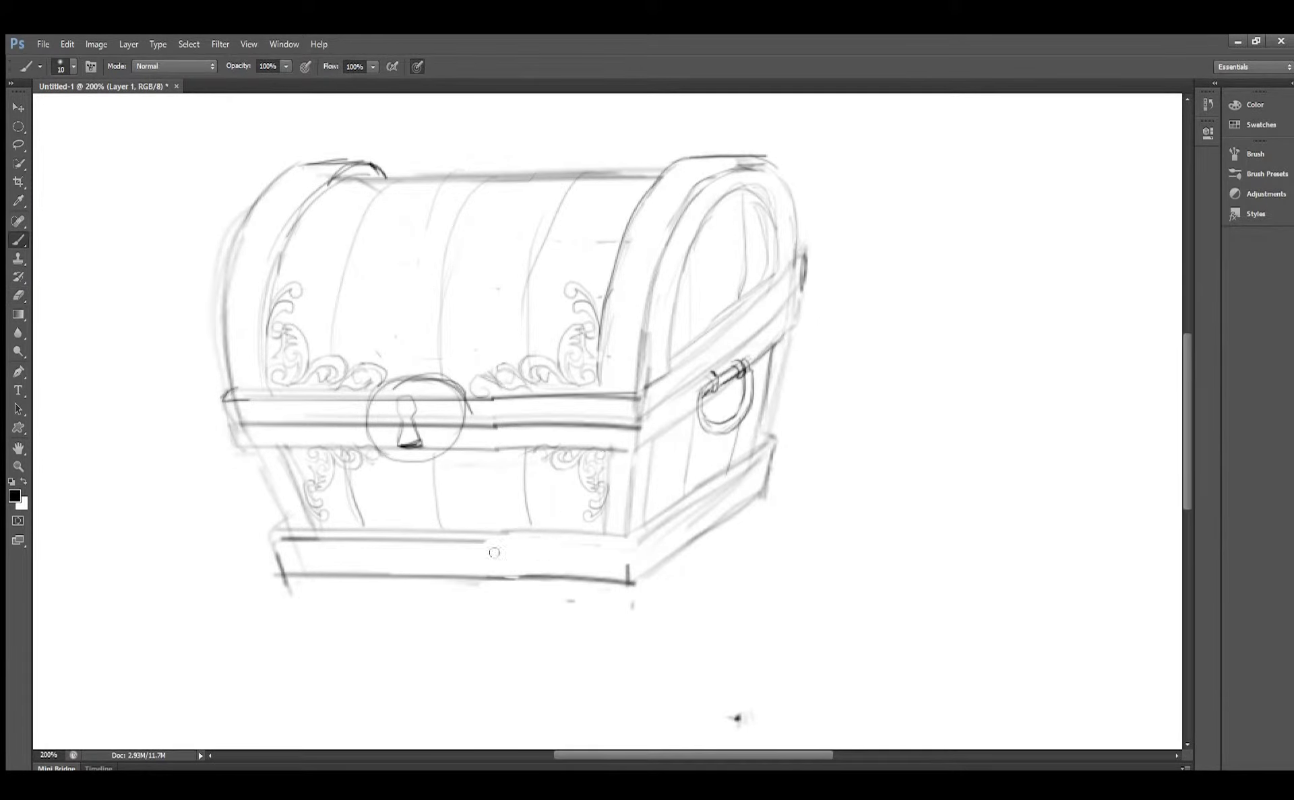
# Sketch a block foot at the base's front-right corner, undoing a stray vertical line
pyautogui.moveTo(579, 537); pyautogui.dragTo(583, 588)
pyautogui.hotkey('ctrl', 'z')
pyautogui.moveTo(587, 525)
pyautogui.mouseDown()
pyautogui.moveTo(634, 583)
pyautogui.moveTo(617, 601)
pyautogui.moveTo(663, 573)
pyautogui.moveTo(595, 552)
pyautogui.moveTo(655, 583)
pyautogui.mouseUp()
pyautogui.press('e')
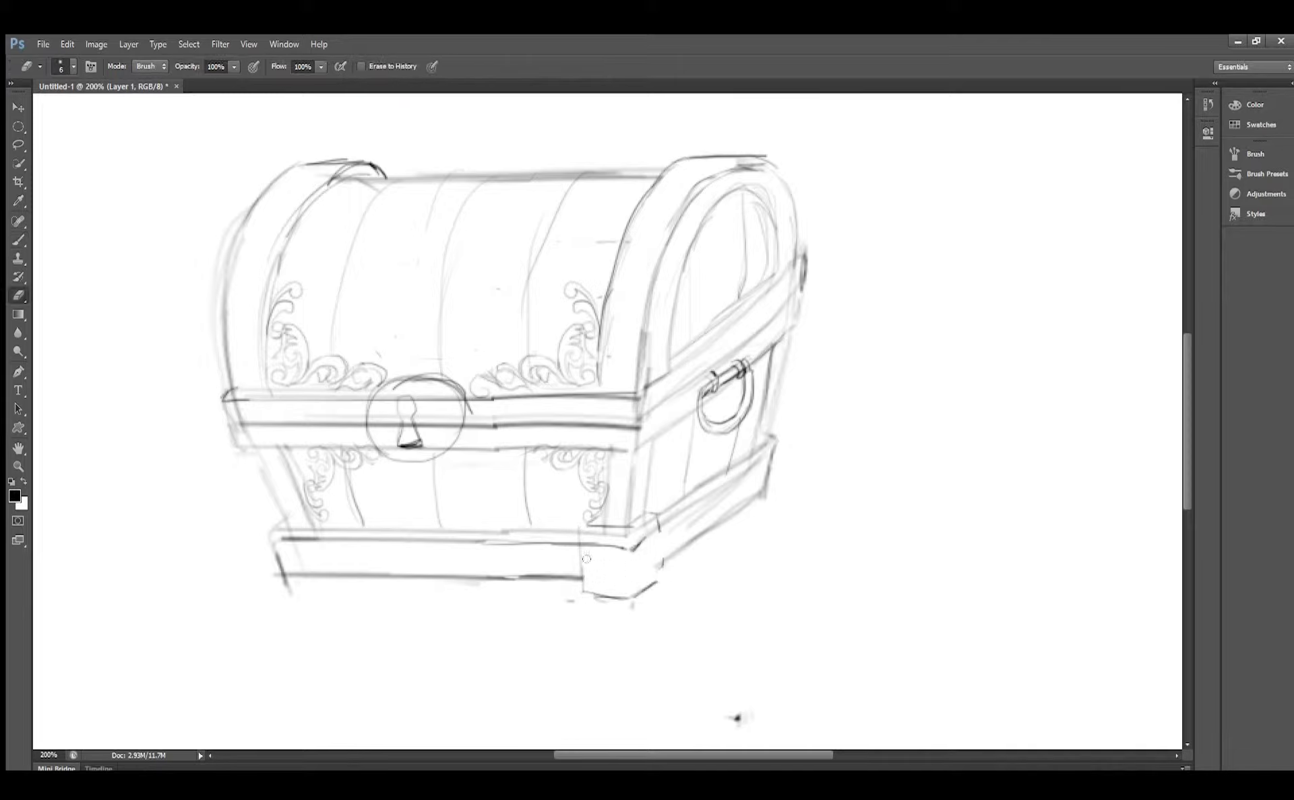
# Draw the front-right foot block and erase the base lines overlapping it
pyautogui.press('b')
pyautogui.moveTo(659, 529); pyautogui.dragTo(652, 587)
pyautogui.press('e')
pyautogui.moveTo(579, 532)
pyautogui.mouseDown()
pyautogui.moveTo(627, 524)
pyautogui.moveTo(586, 549)
pyautogui.moveTo(586, 526)
pyautogui.moveTo(628, 536)
pyautogui.mouseUp()
pyautogui.press('b')
pyautogui.press('e')
pyautogui.press('b')
pyautogui.moveTo(581, 592)
pyautogui.mouseDown()
pyautogui.moveTo(583, 553)
pyautogui.moveTo(586, 593)
pyautogui.moveTo(652, 592)
pyautogui.mouseUp()
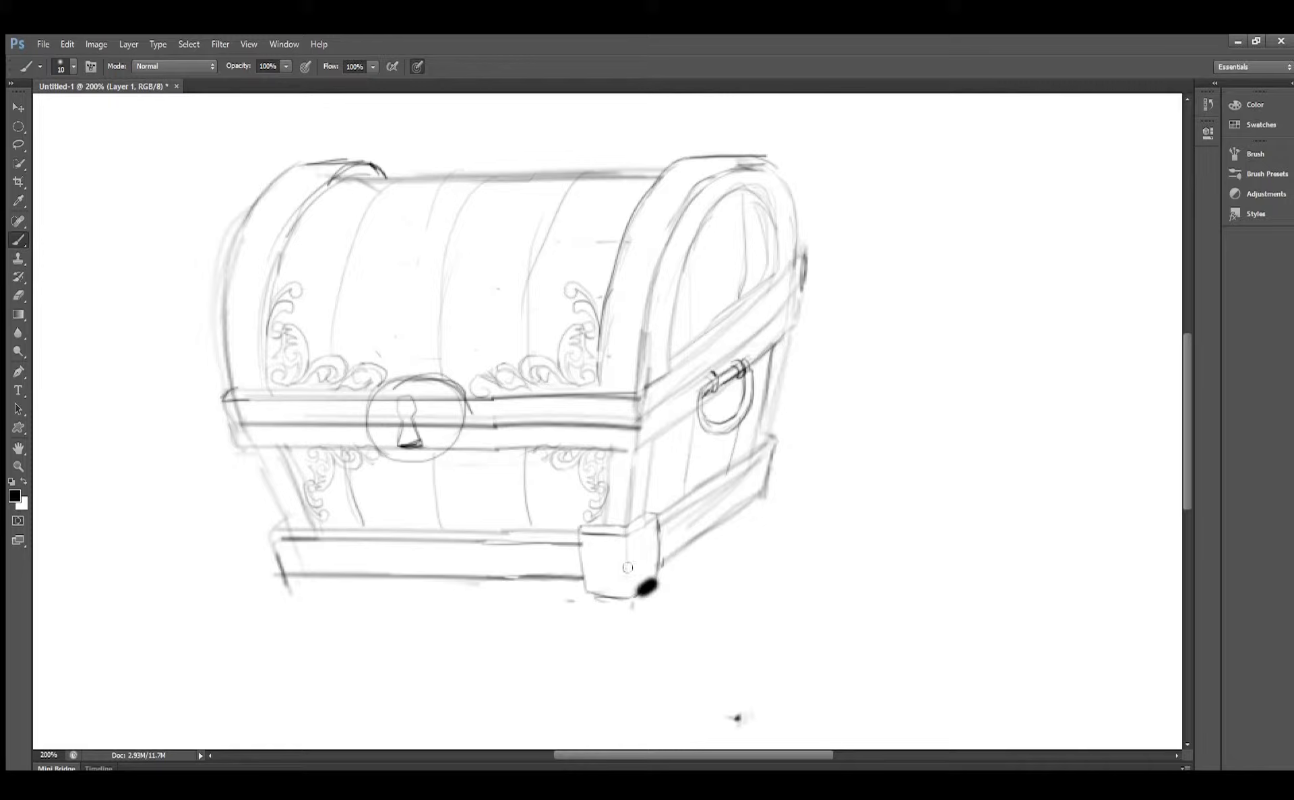
# Sketch the back-right foot and clean up the black blob by the front foot
pyautogui.moveTo(749, 452)
pyautogui.mouseDown()
pyautogui.moveTo(748, 504)
pyautogui.moveTo(768, 501)
pyautogui.moveTo(775, 439)
pyautogui.moveTo(788, 483)
pyautogui.moveTo(768, 504)
pyautogui.moveTo(756, 498)
pyautogui.moveTo(767, 478)
pyautogui.mouseUp()
pyautogui.press('e')
pyautogui.press('b')
pyautogui.press('e')
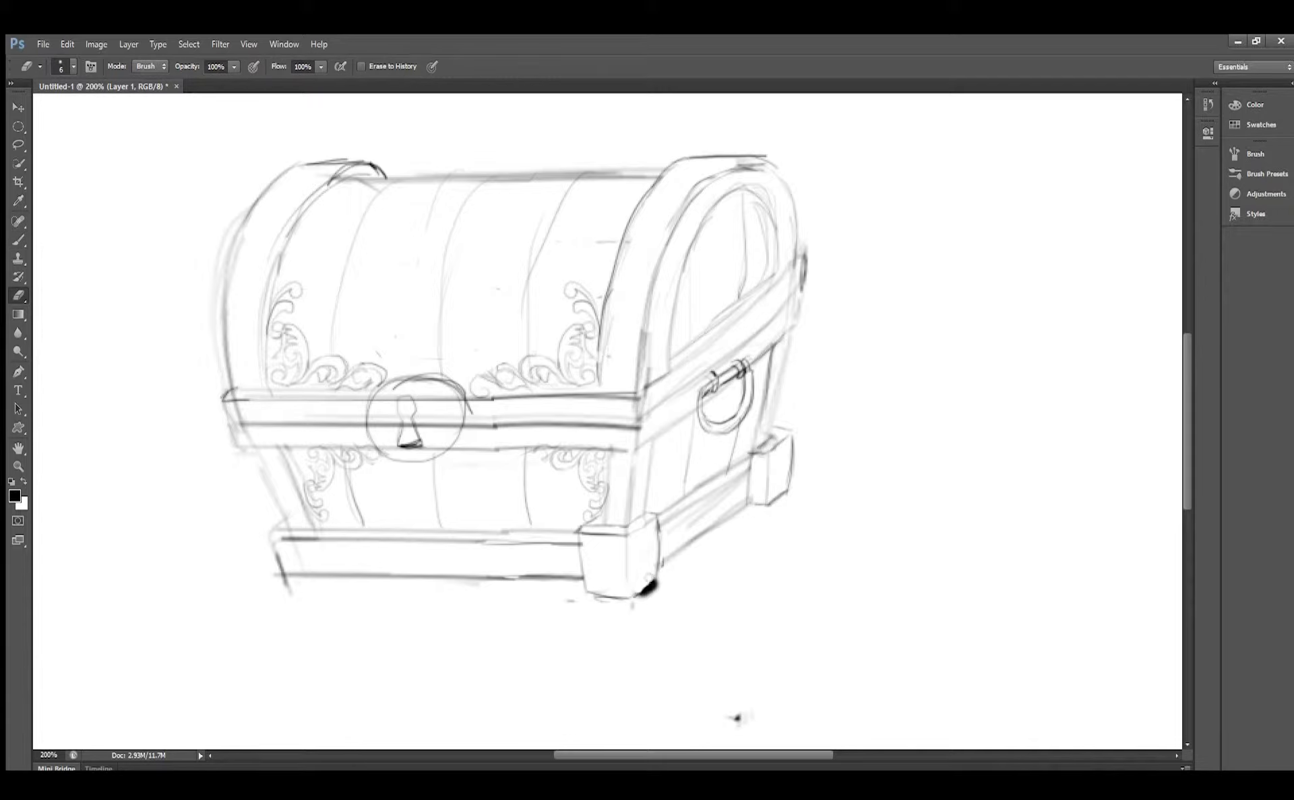
pyautogui.moveTo(650, 584); pyautogui.dragTo(639, 593)
pyautogui.press('b')
pyautogui.moveTo(775, 432); pyautogui.dragTo(756, 450)
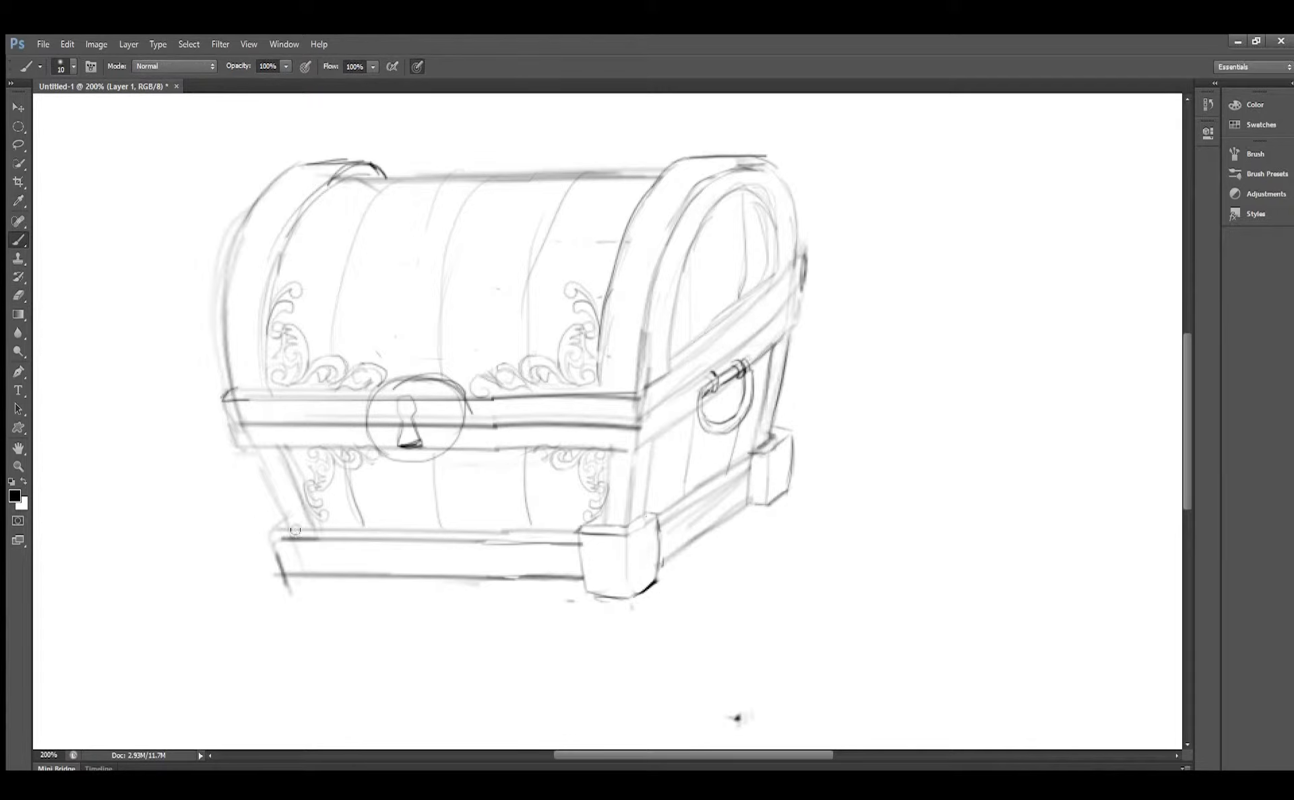
# Replace the left leg stroke with a box foot at the base's front-left corner
pyautogui.press('e')
pyautogui.moveTo(273, 546)
pyautogui.mouseDown()
pyautogui.moveTo(301, 576)
pyautogui.moveTo(258, 522)
pyautogui.moveTo(304, 582)
pyautogui.mouseUp()
pyautogui.press('b')
pyautogui.moveTo(249, 524); pyautogui.dragTo(304, 580)
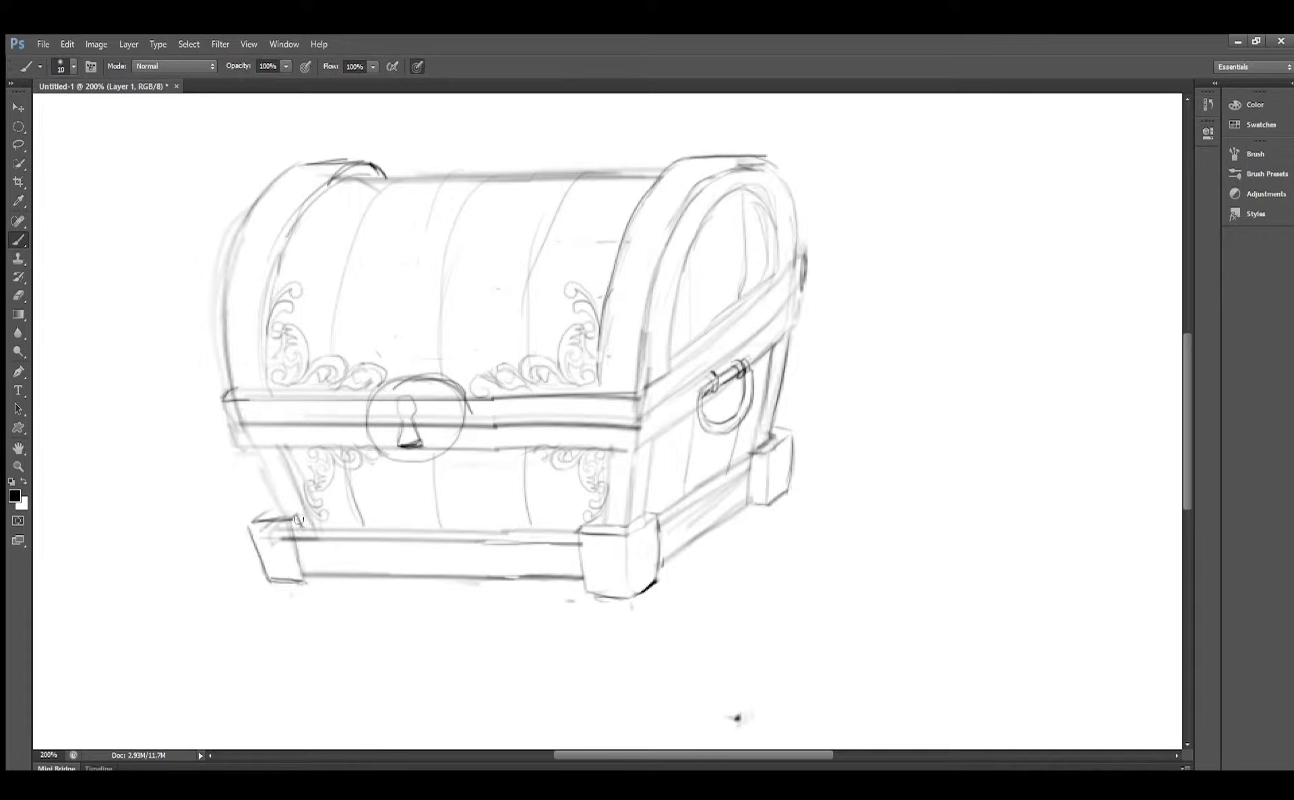
pyautogui.moveTo(274, 505); pyautogui.dragTo(303, 533)
pyautogui.press('e')
pyautogui.press('b')
# Erase the band lines crossing the keyhole plate and tidy the band around it
pyautogui.moveTo(294, 446); pyautogui.dragTo(370, 451)
pyautogui.press('e')
pyautogui.moveTo(459, 426)
pyautogui.mouseDown()
pyautogui.moveTo(394, 427)
pyautogui.moveTo(386, 405)
pyautogui.mouseUp()
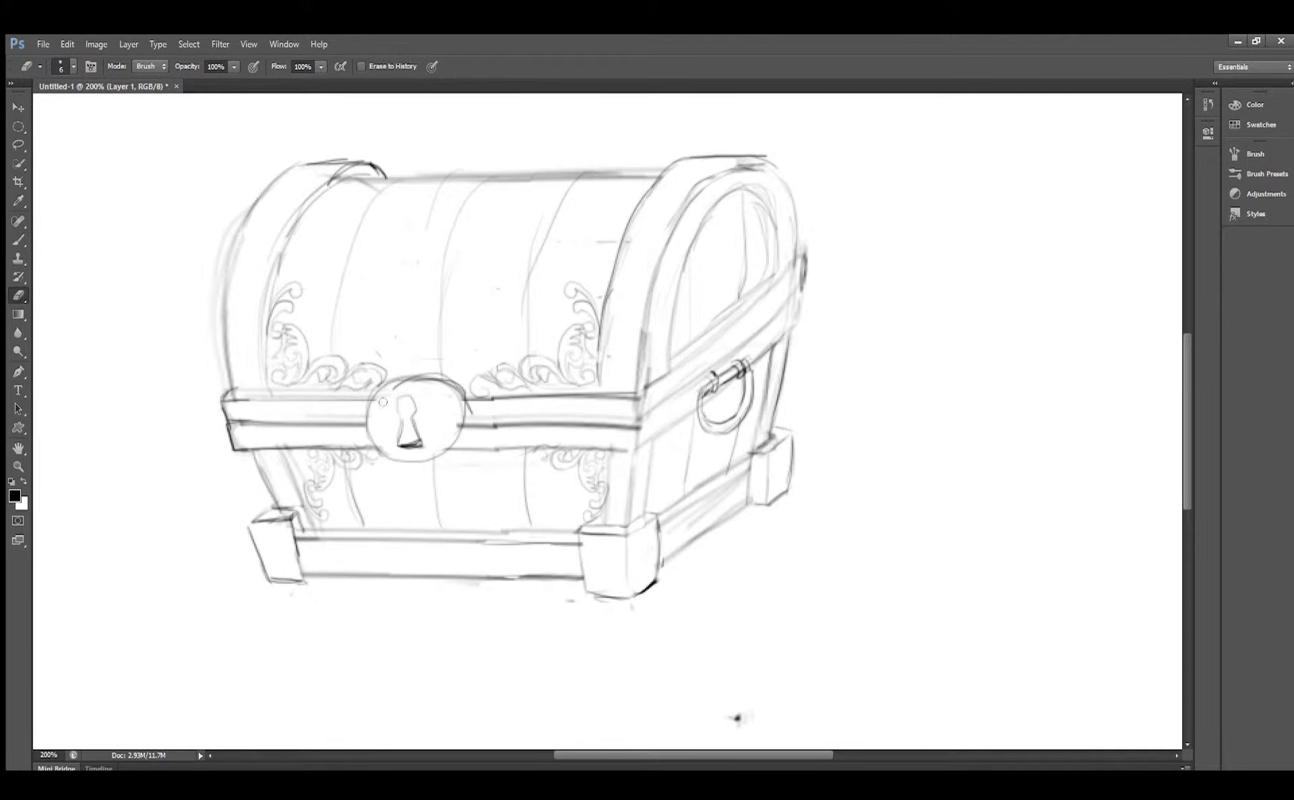
pyautogui.press('b')
pyautogui.moveTo(464, 426); pyautogui.dragTo(545, 427)
pyautogui.press('e')
pyautogui.hotkey('ctrl', '-')
pyautogui.hotkey('ctrl', '-')
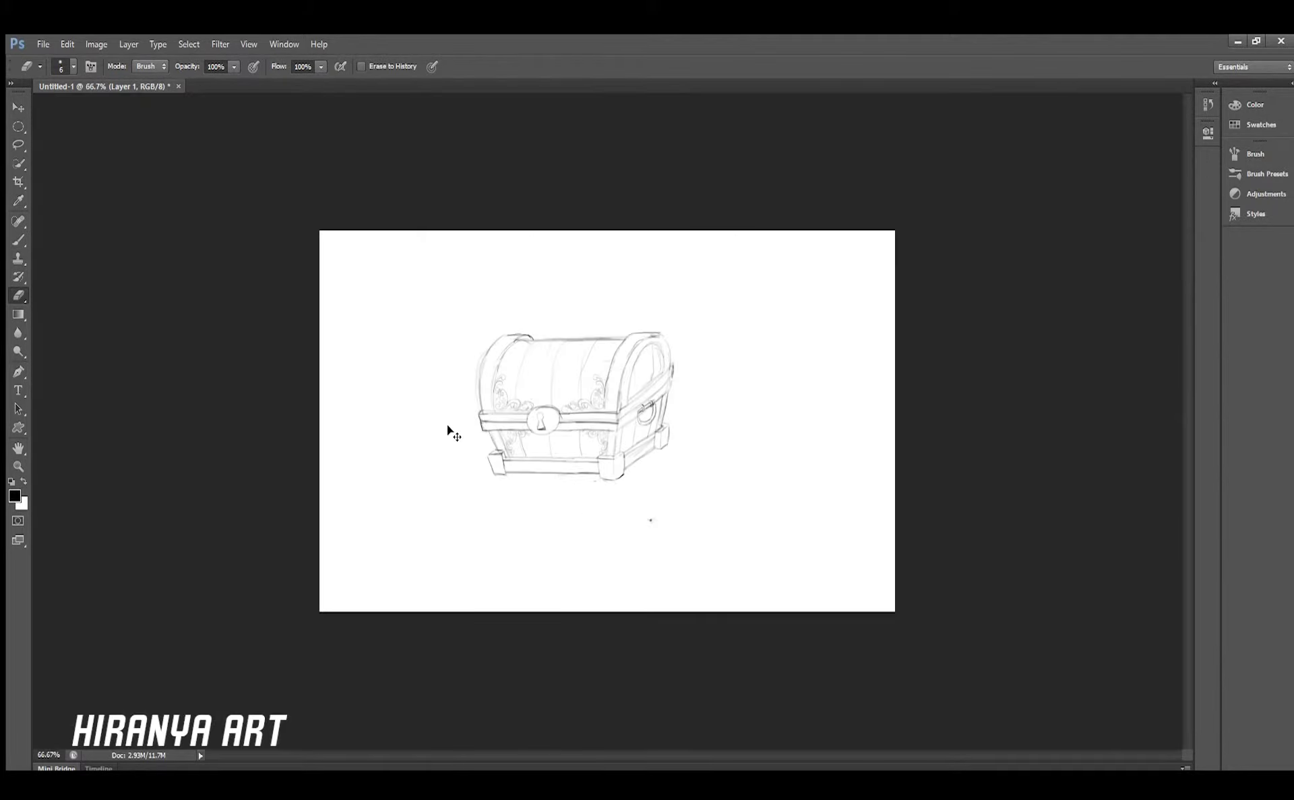
pyautogui.hotkey('ctrl', '+')
pyautogui.hotkey('ctrl', '+')
# Rework the front-left foot's strokes, removing its old right edge
pyautogui.press('b')
pyautogui.moveTo(267, 525); pyautogui.dragTo(280, 578)
pyautogui.press('e')
pyautogui.moveTo(289, 530); pyautogui.dragTo(312, 579)
pyautogui.press('b')
pyautogui.press('e')
pyautogui.moveTo(267, 508); pyautogui.dragTo(300, 587)
pyautogui.press('b')
# Darken the left foot's right and top edges and lighten its lower lines
pyautogui.press('e')
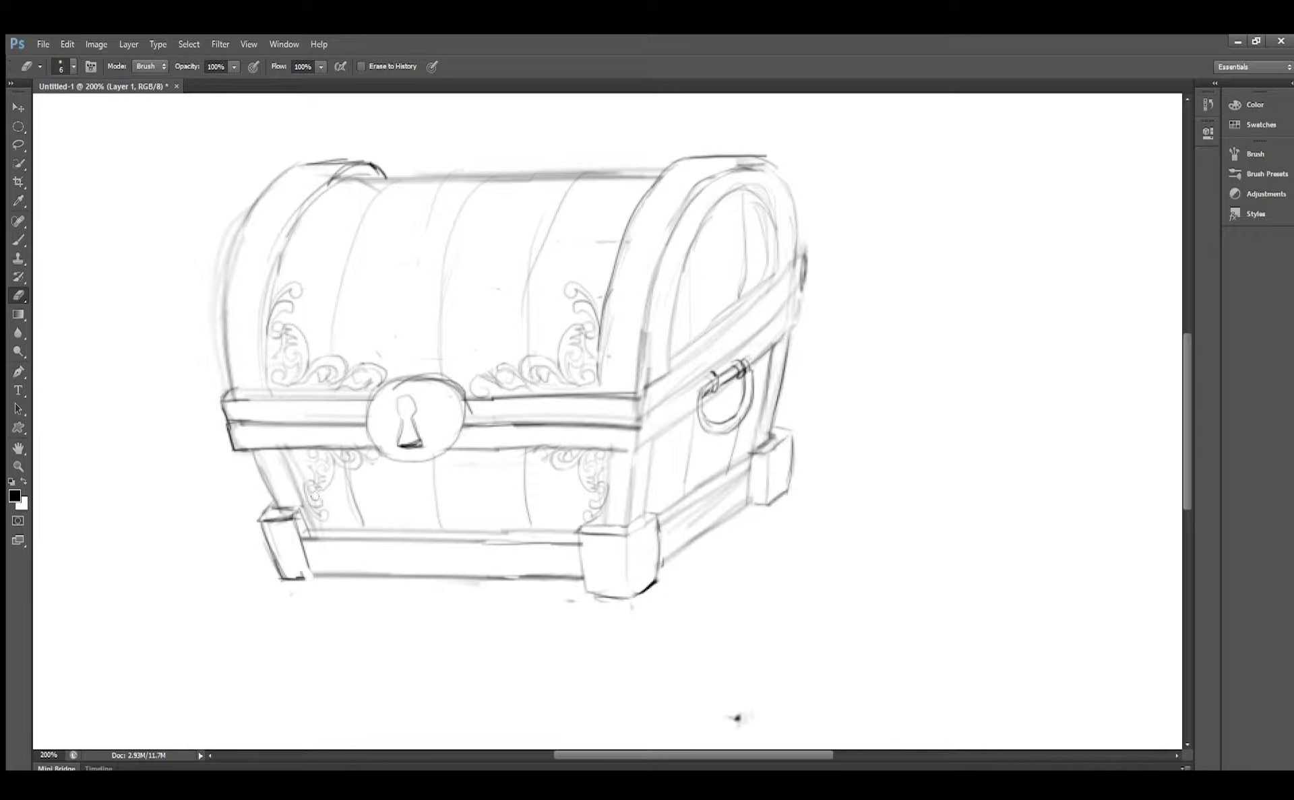
pyautogui.press('b')
pyautogui.moveTo(296, 516); pyautogui.dragTo(311, 577)
pyautogui.press('e')
pyautogui.moveTo(261, 518)
pyautogui.mouseDown()
pyautogui.moveTo(291, 515)
pyautogui.moveTo(258, 529)
pyautogui.moveTo(273, 515)
pyautogui.moveTo(301, 576)
pyautogui.mouseUp()
pyautogui.press('b')
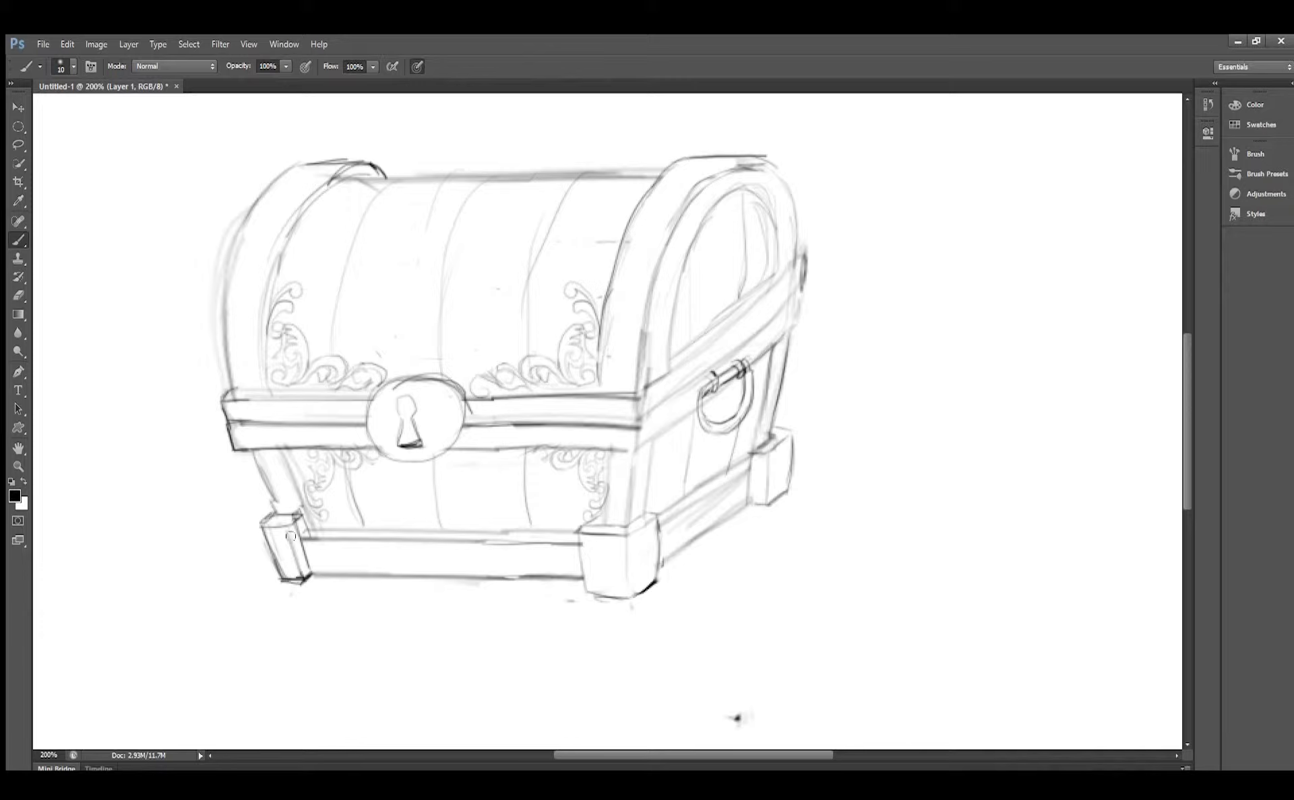
pyautogui.press('e')
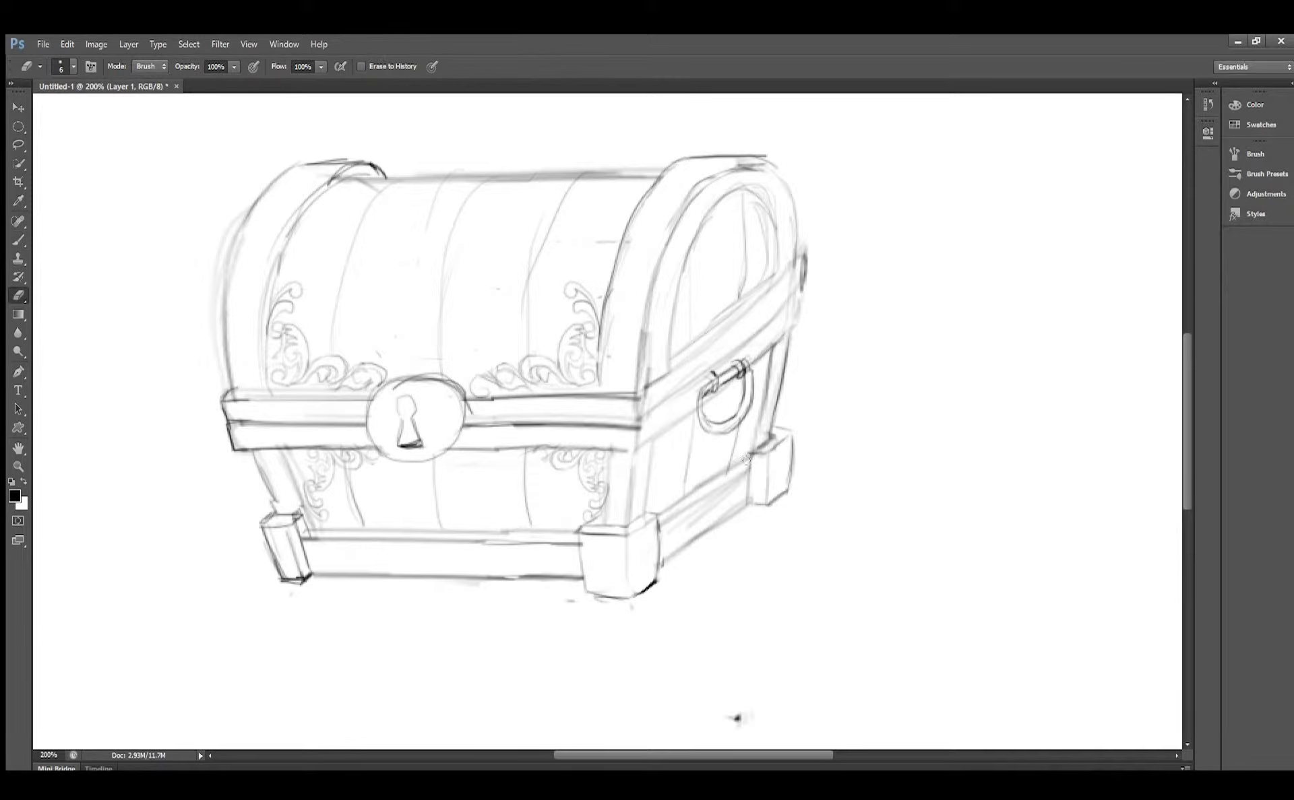
pyautogui.press('b')
pyautogui.press('e')
pyautogui.moveTo(303, 523)
pyautogui.mouseDown()
pyautogui.moveTo(297, 559)
pyautogui.moveTo(304, 581)
pyautogui.moveTo(325, 584)
pyautogui.mouseUp()
pyautogui.press('b')
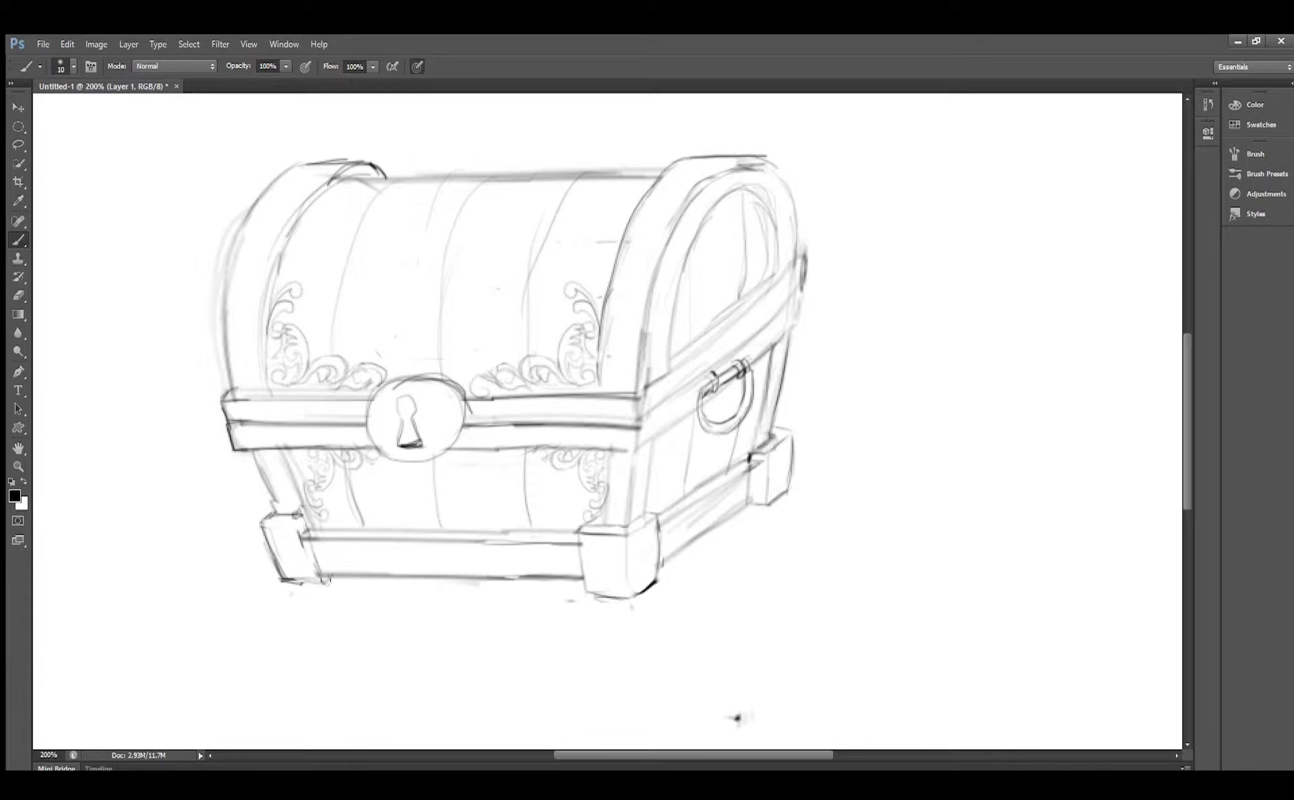
pyautogui.moveTo(314, 517)
pyautogui.mouseDown()
pyautogui.moveTo(248, 526)
pyautogui.moveTo(269, 539)
pyautogui.mouseUp()
# Retouch the left and right ends of the lid band
pyautogui.press('e')
pyautogui.press('b')
pyautogui.press('e')
pyautogui.press('b')
pyautogui.press('e')
pyautogui.press('b')
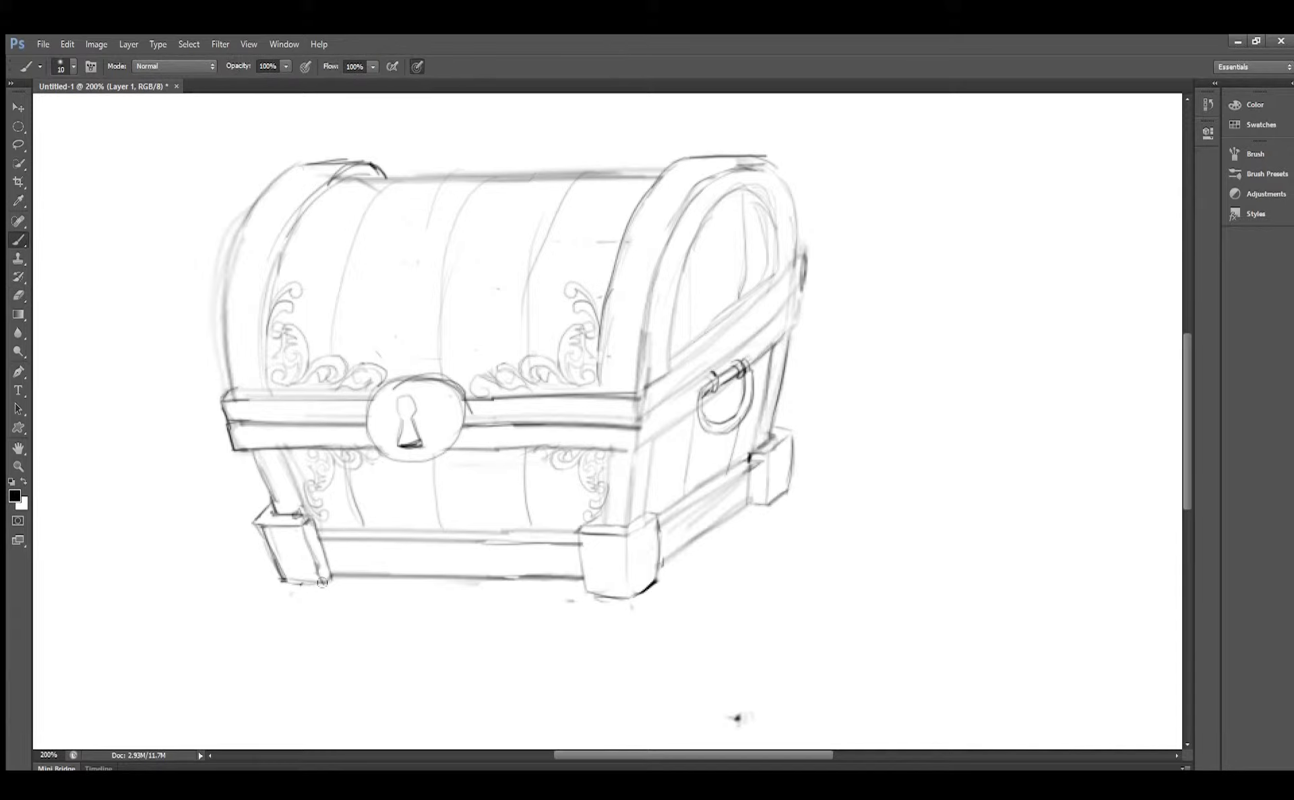
pyautogui.press('e')
pyautogui.moveTo(222, 423); pyautogui.dragTo(259, 426)
pyautogui.press('b')
pyautogui.moveTo(640, 425); pyautogui.dragTo(618, 428)
# Redraw the right strap end darker and add a stroke along the lower-right rail
pyautogui.press('e')
pyautogui.press('b')
pyautogui.moveTo(799, 290); pyautogui.dragTo(780, 311)
pyautogui.moveTo(796, 300); pyautogui.dragTo(792, 327)
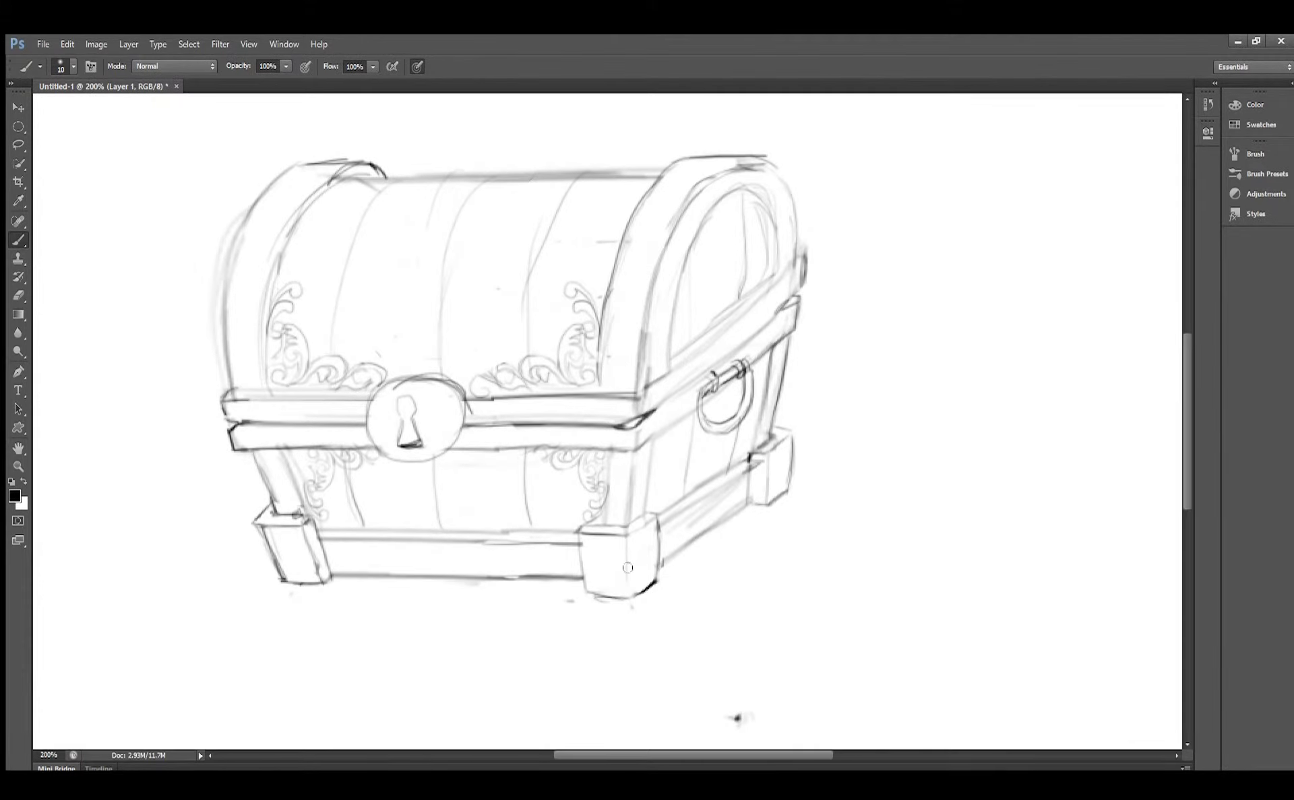
pyautogui.moveTo(661, 566); pyautogui.dragTo(768, 502)
# Erase stray strokes on the keyhole plate in Layer 2, then select the color layer
pyautogui.moveTo(781, 408); pyautogui.dragTo(842, 462)
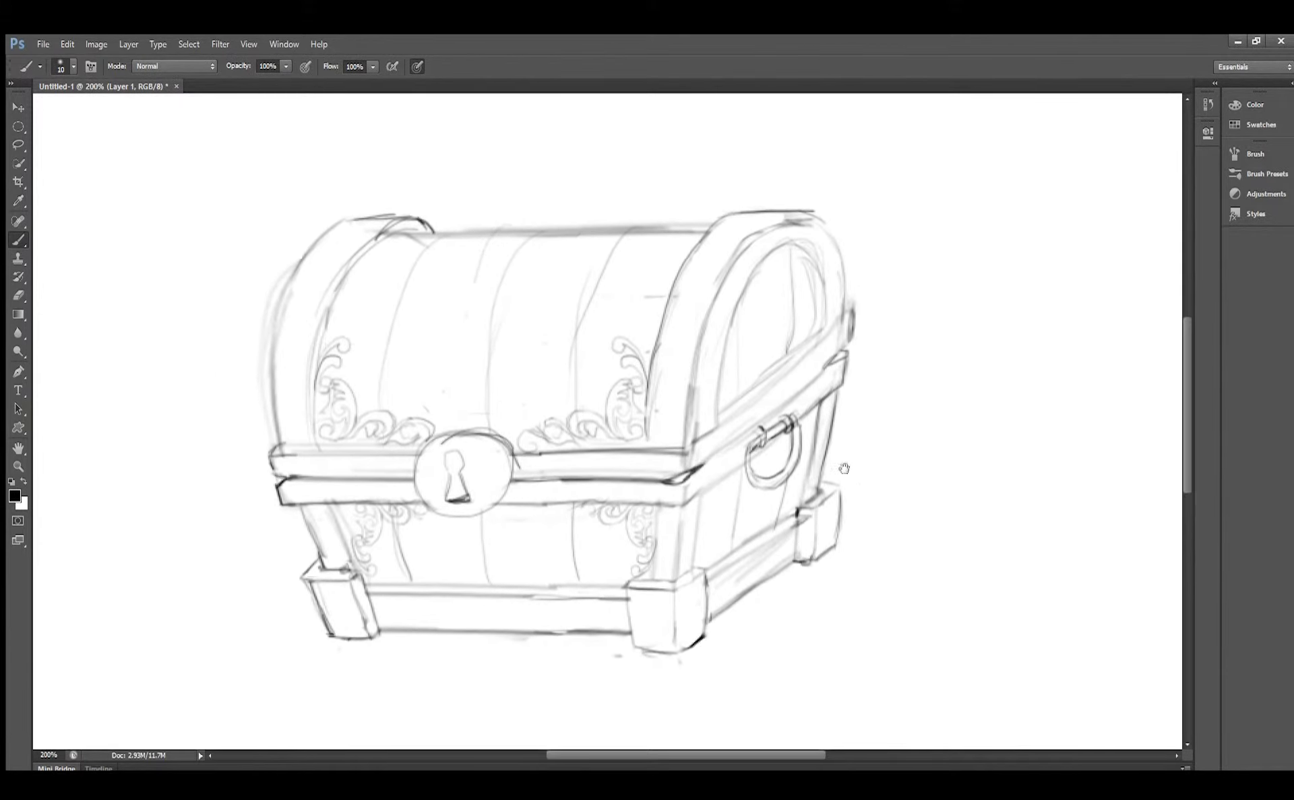
pyautogui.press('e')
pyautogui.keyDown('ctrl'); pyautogui.click(546, 408); pyautogui.keyUp('ctrl')
pyautogui.keyDown('ctrl'); pyautogui.click(486, 436); pyautogui.keyUp('ctrl')
pyautogui.moveTo(472, 435); pyautogui.dragTo(512, 444)
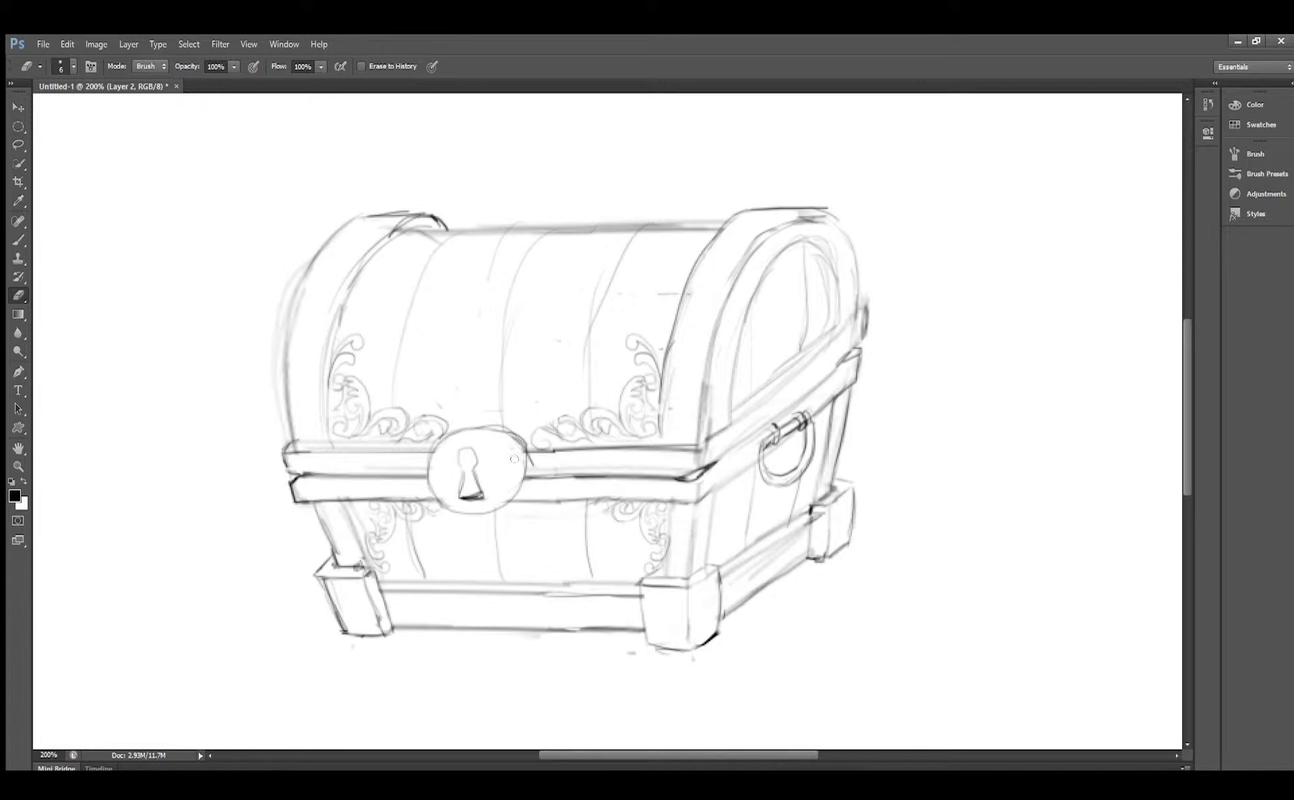
pyautogui.moveTo(772, 378); pyautogui.dragTo(778, 390)
pyautogui.keyDown('ctrl'); pyautogui.click(1108, 344); pyautogui.keyUp('ctrl')
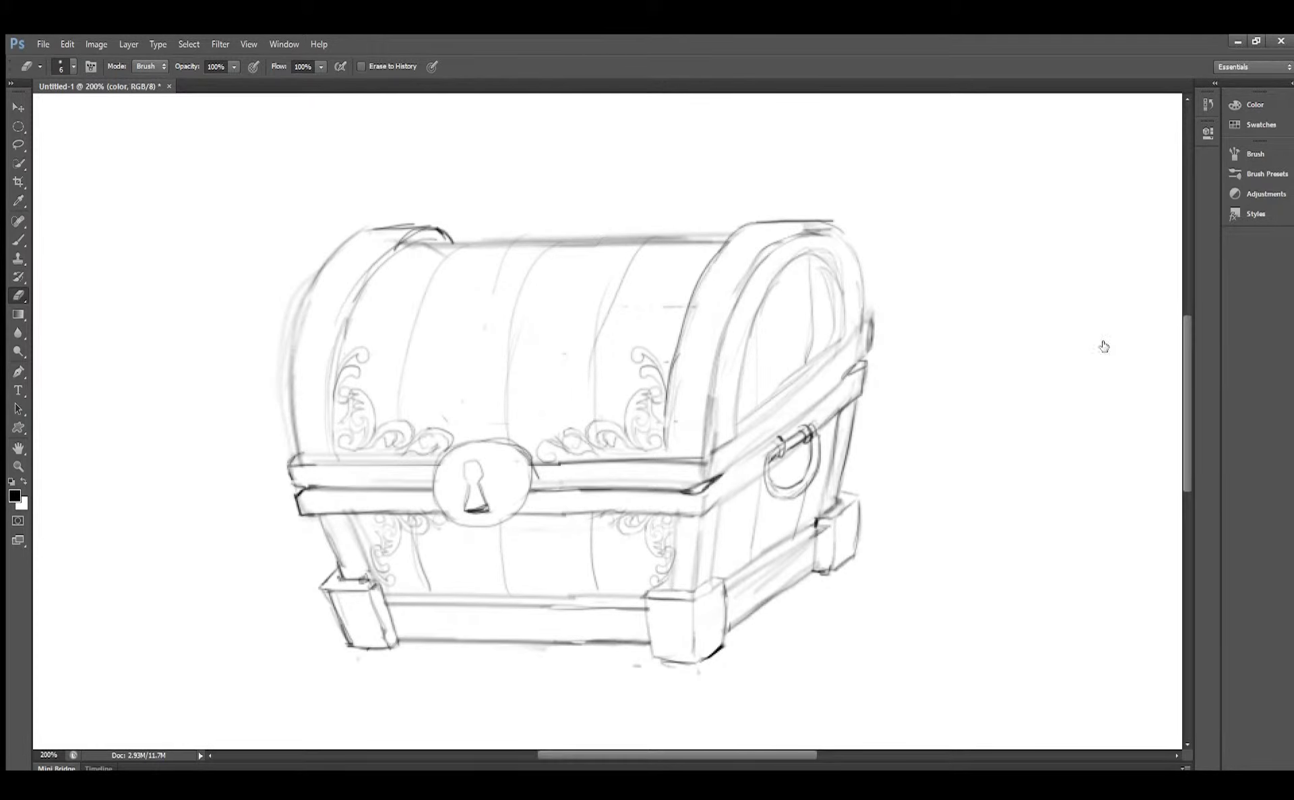
# Trace a Pen path up the chest's left side and across the top of the lid
pyautogui.press('i')
pyautogui.press('p')
pyautogui.click(319, 517)
pyautogui.click(322, 586)
pyautogui.click(340, 634)
pyautogui.click(297, 450)
pyautogui.moveTo(308, 288); pyautogui.dragTo(322, 264)
pyautogui.click(360, 230)
pyautogui.click(433, 226)
pyautogui.click(448, 234)
pyautogui.click(728, 232)
pyautogui.click(827, 223)
# Close the path around the right side and feet, fill it dark grey, and deselect
pyautogui.moveTo(864, 296); pyautogui.dragTo(867, 341)
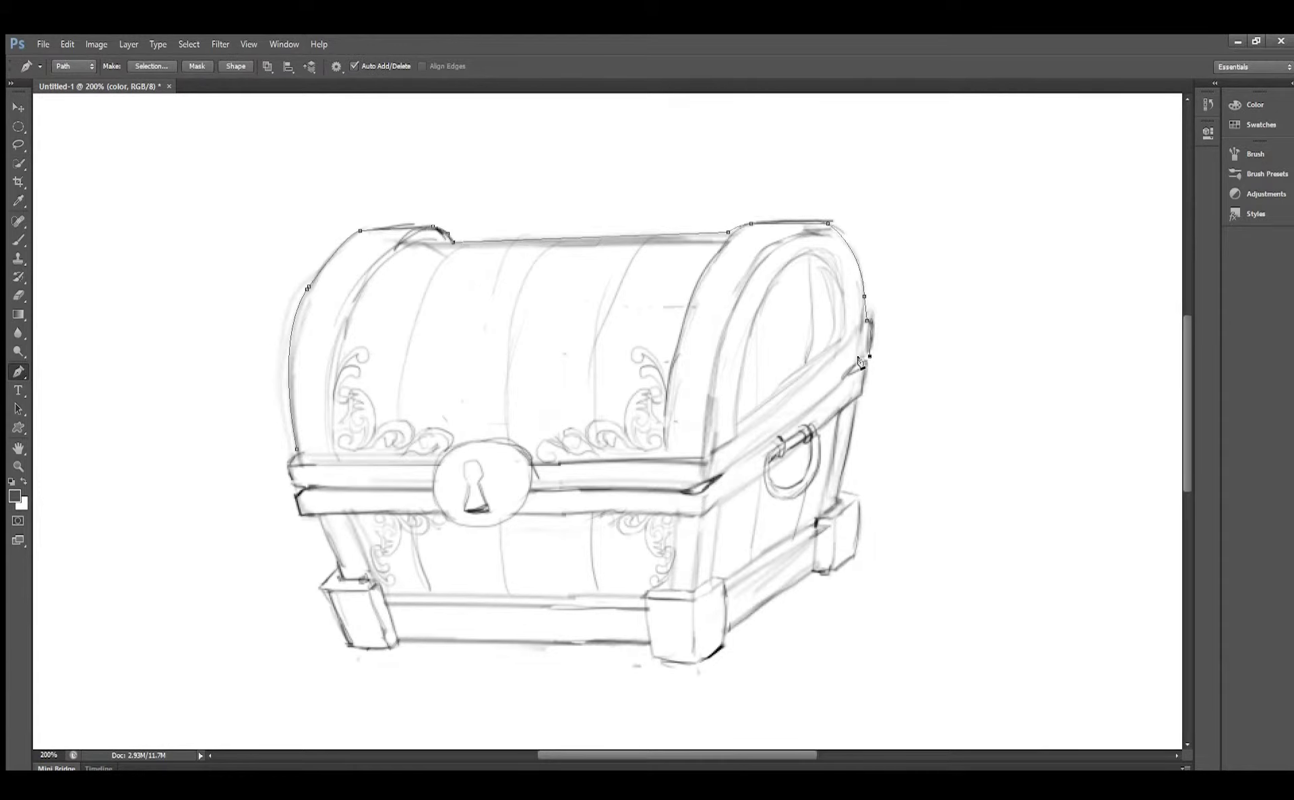
pyautogui.moveTo(859, 497); pyautogui.dragTo(851, 553)
pyautogui.moveTo(724, 634); pyautogui.dragTo(718, 647)
pyautogui.click(654, 657)
pyautogui.click(390, 650)
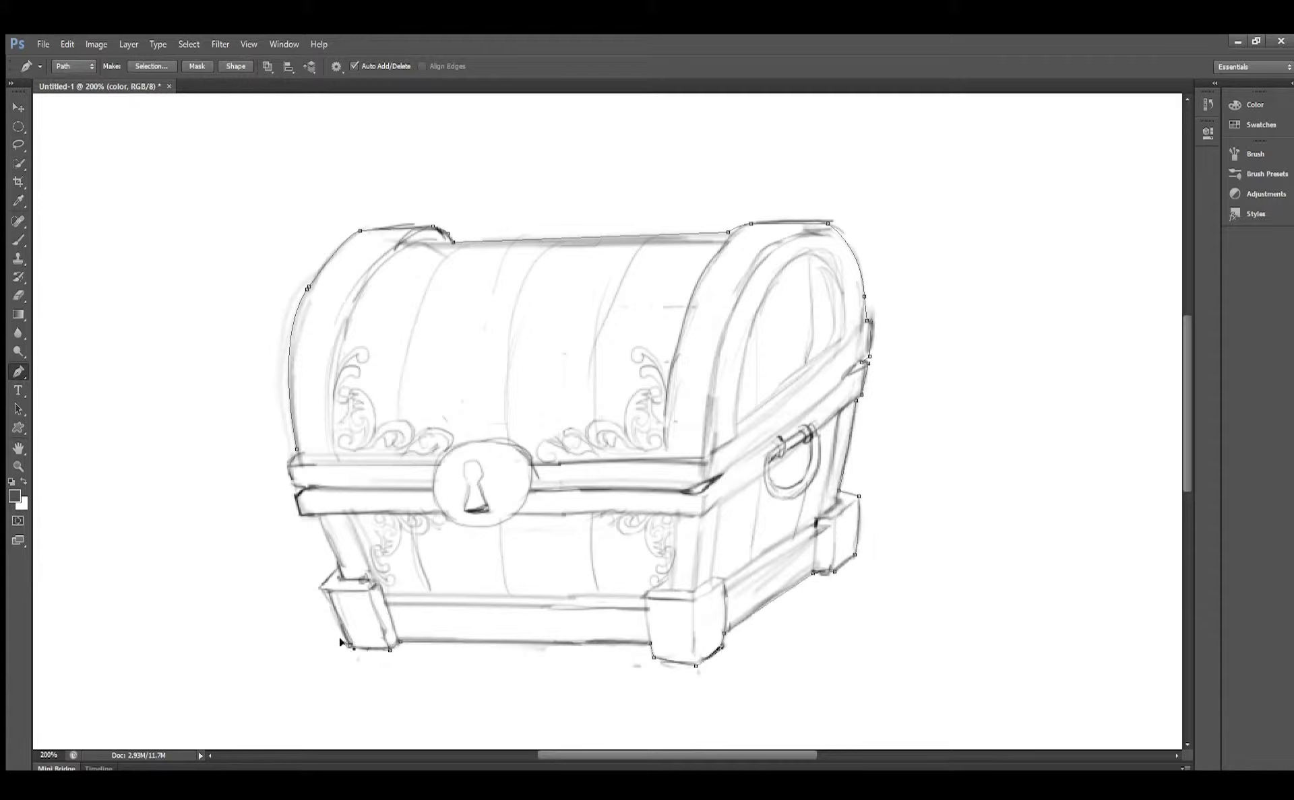
pyautogui.click(321, 588)
pyautogui.hotkey('ctrl', 'Return')
pyautogui.hotkey('alt', 'BackSpace')
pyautogui.hotkey('ctrl', 'd')
pyautogui.press('b')
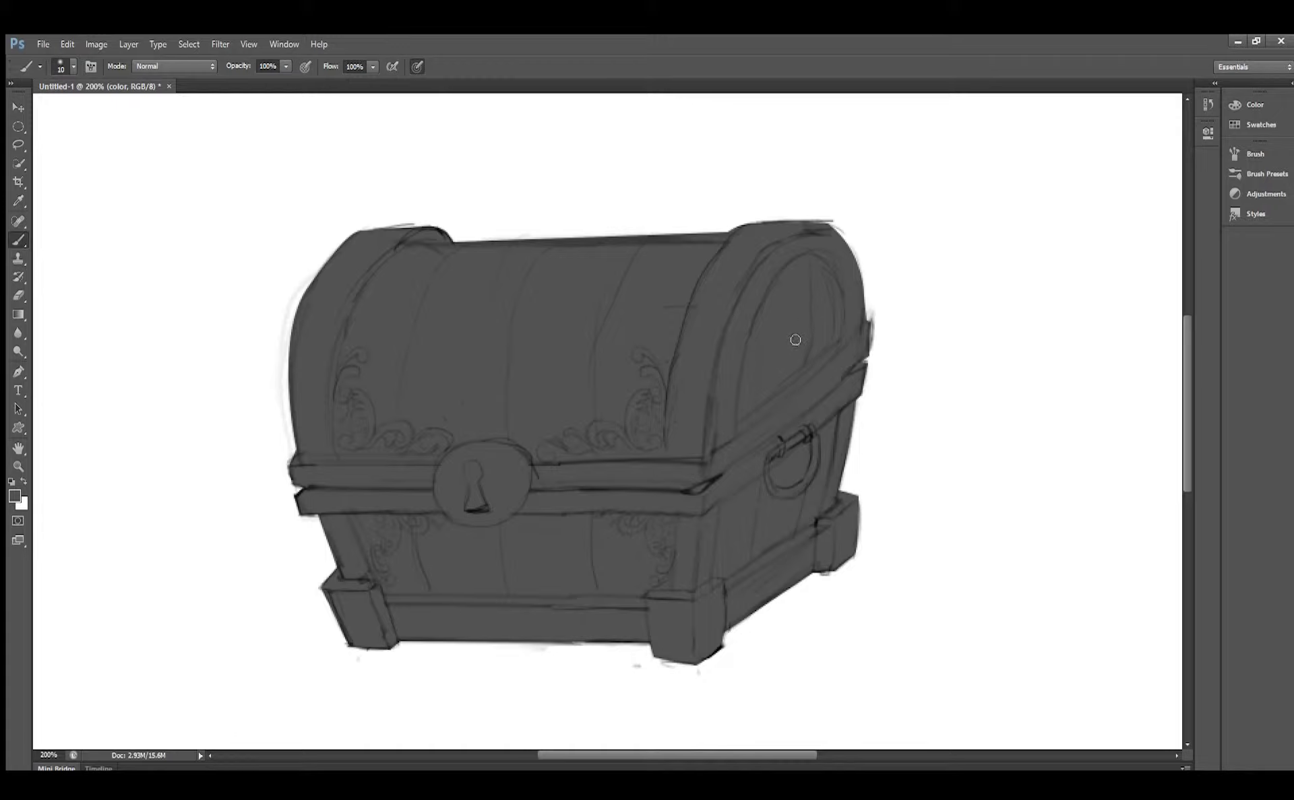
# Add two new layers above the base fill
pyautogui.hotkey('ctrl', 'shift', 'alt', 'n')
pyautogui.press('i')
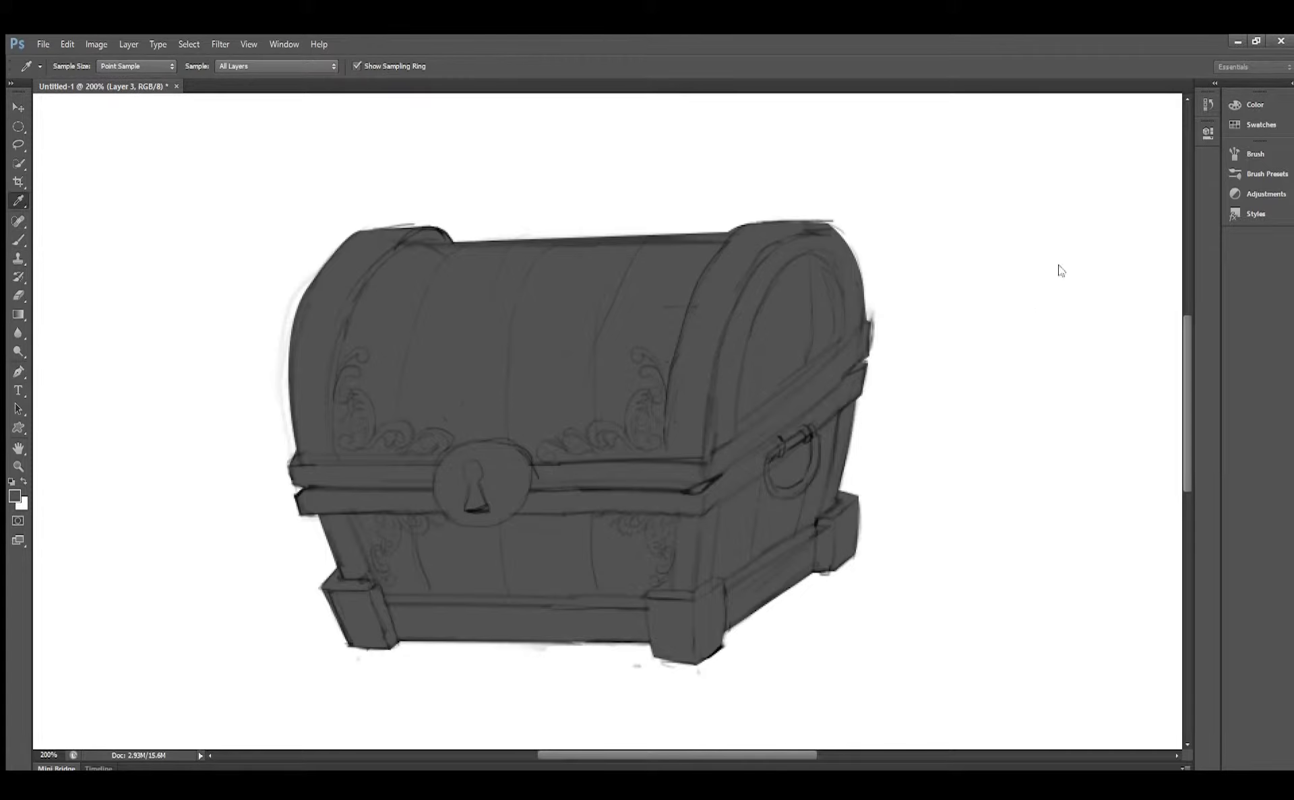
pyautogui.hotkey('ctrl', 'shift', 'alt', 'n')
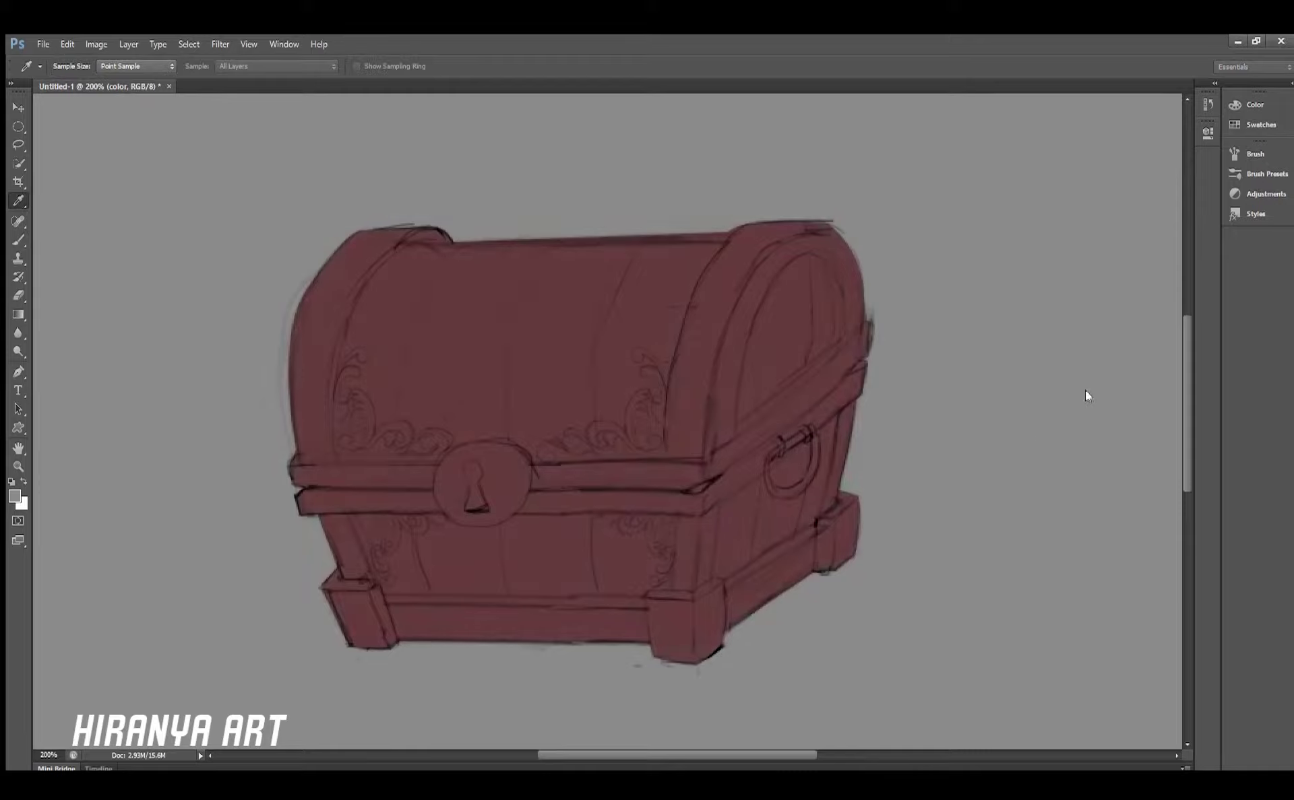
pyautogui.press('b')
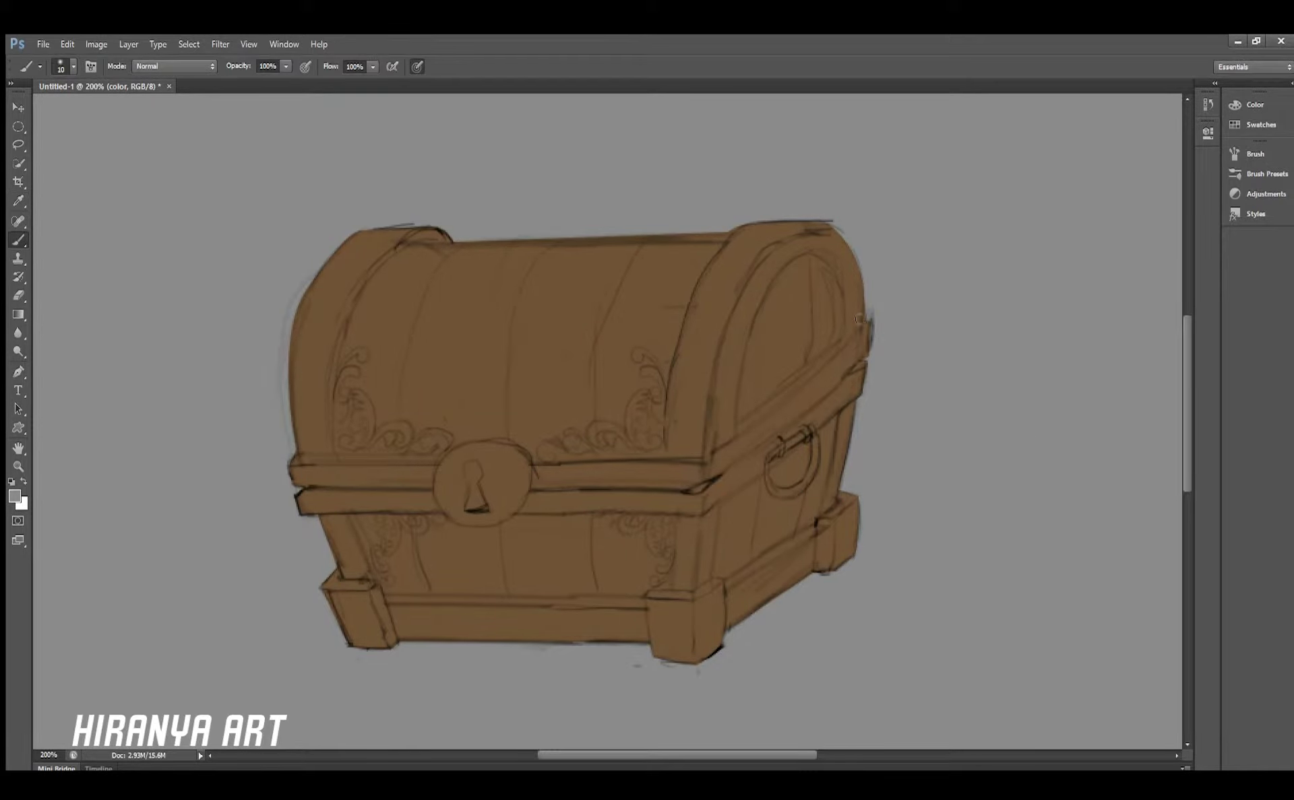
pyautogui.click(1052, 347)
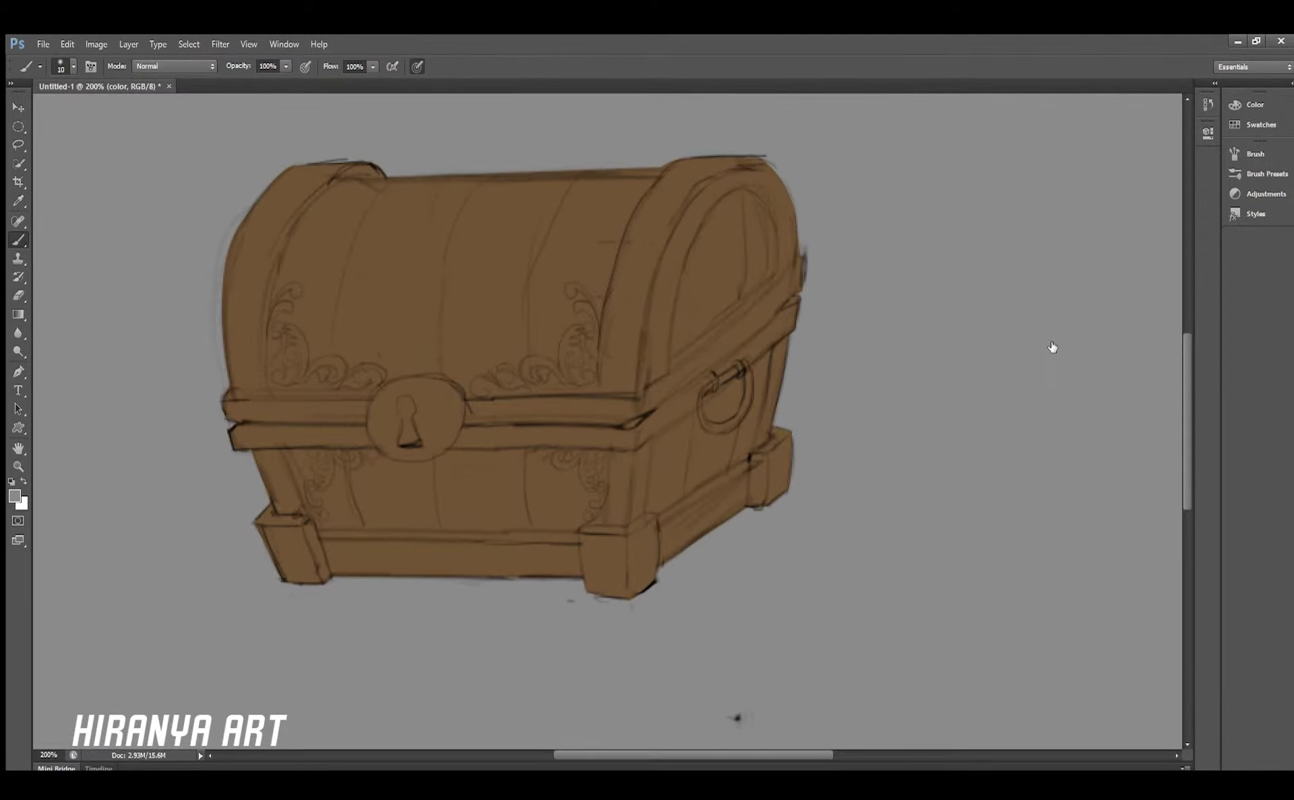
# Sample teal and paint it over the lid's left corner and band
pyautogui.press('i')
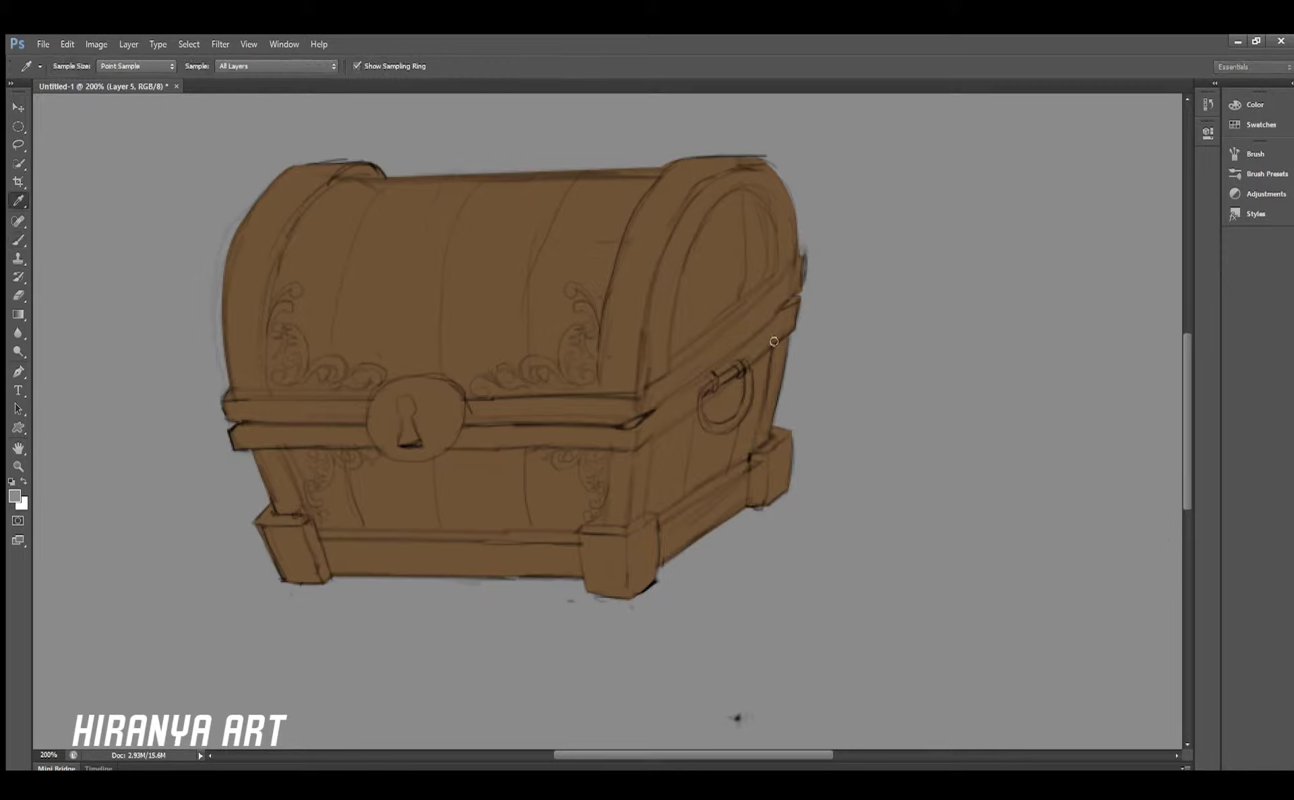
pyautogui.press('b')
pyautogui.moveTo(265, 227); pyautogui.dragTo(247, 264)
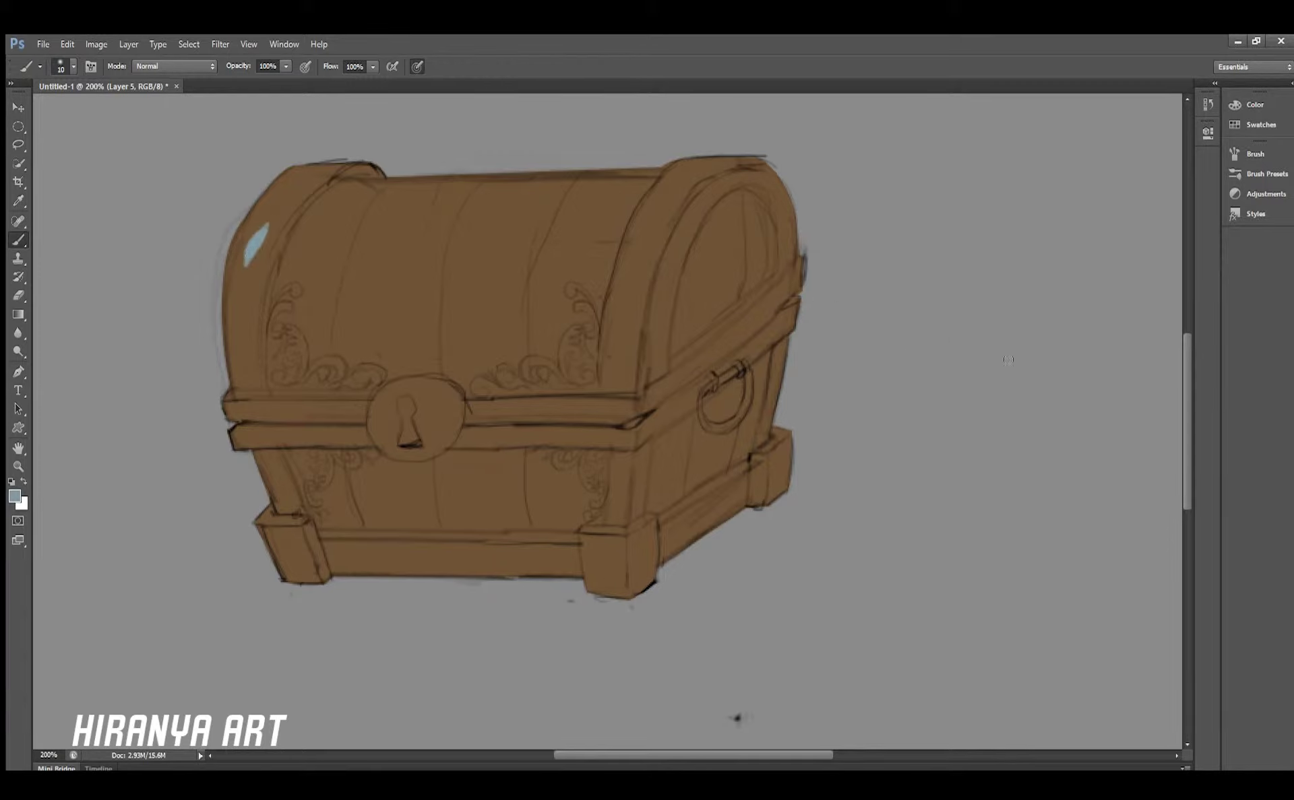
pyautogui.press('i')
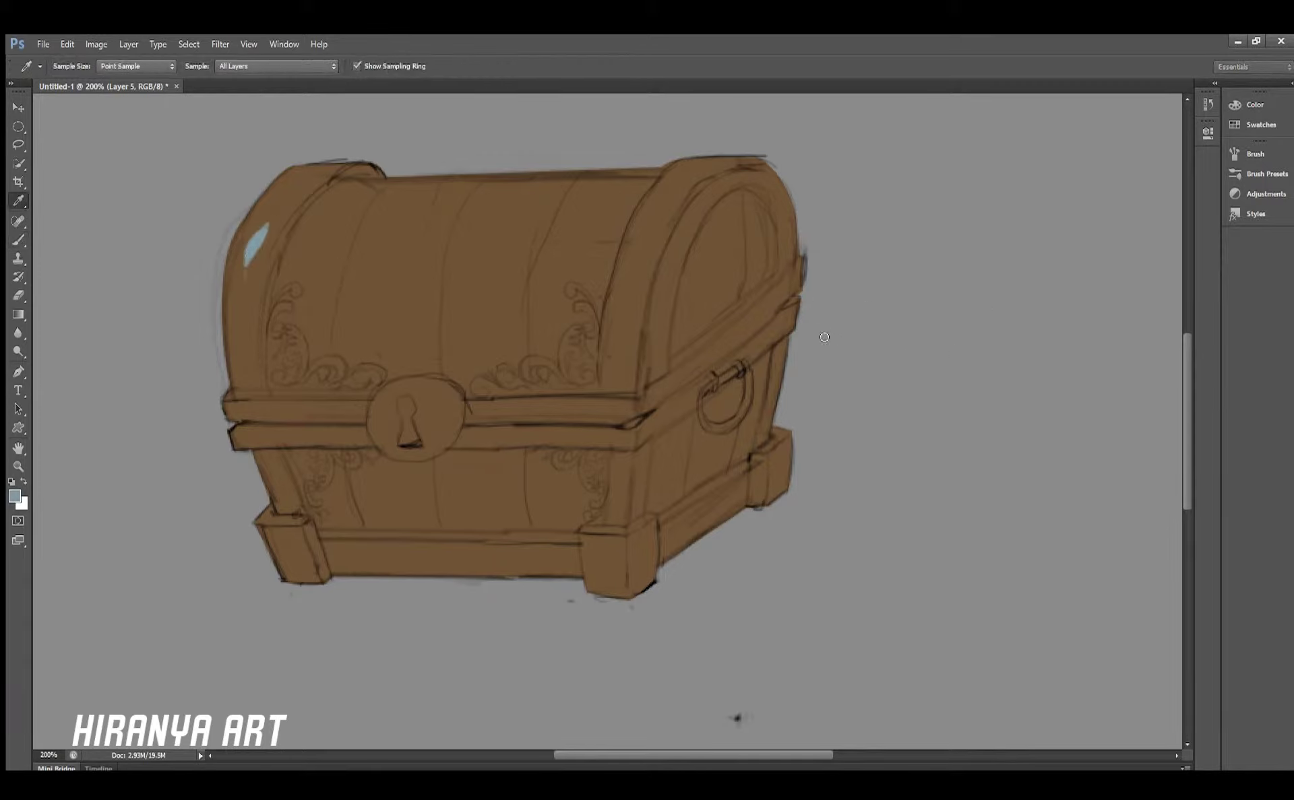
pyautogui.press('b')
pyautogui.moveTo(263, 229); pyautogui.dragTo(249, 296)
# Paint teal with a size-30 brush over the left lid edge, keyhole plate, front posts and base band
pyautogui.moveTo(323, 178)
pyautogui.mouseDown()
pyautogui.moveTo(259, 223)
pyautogui.moveTo(389, 170)
pyautogui.moveTo(246, 441)
pyautogui.moveTo(630, 424)
pyautogui.moveTo(263, 396)
pyautogui.mouseUp()
pyautogui.press(']')
pyautogui.press(']')
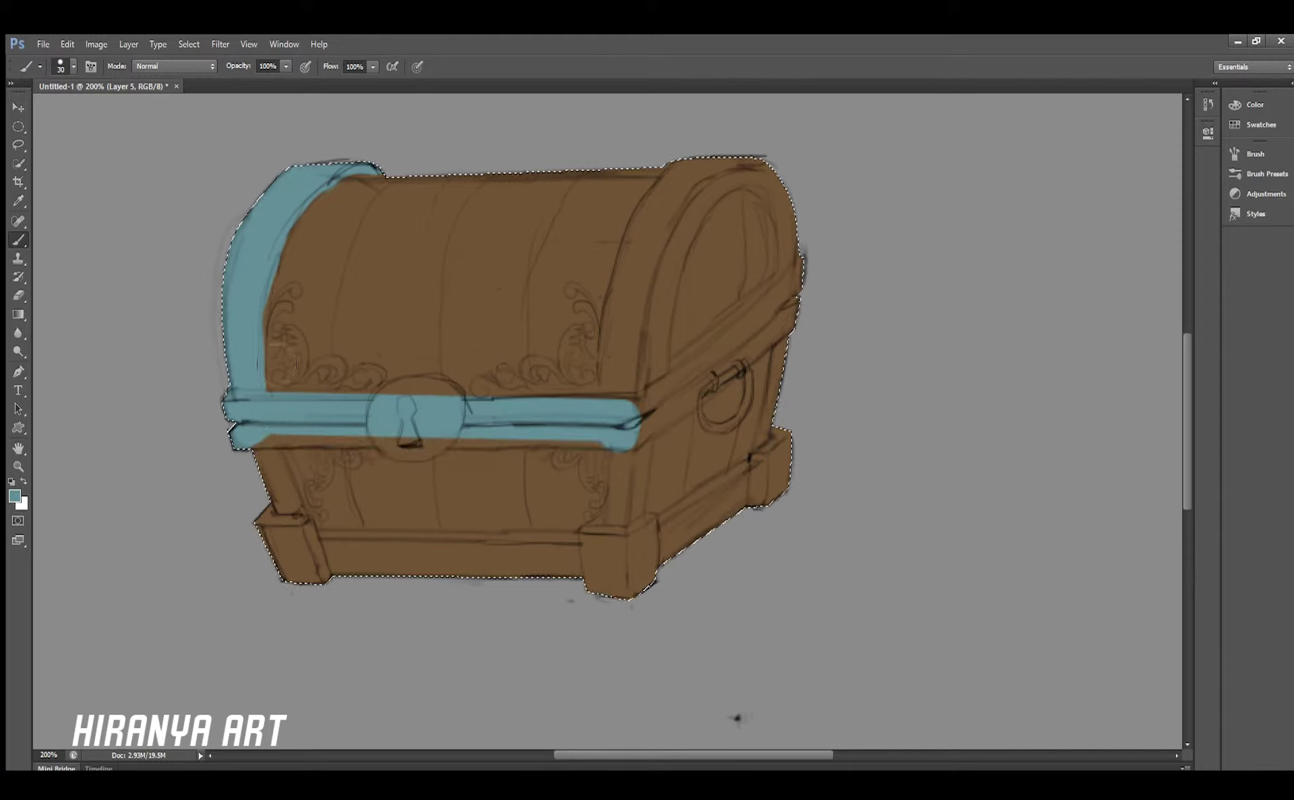
pyautogui.moveTo(621, 443); pyautogui.dragTo(270, 438)
pyautogui.moveTo(404, 455)
pyautogui.mouseDown()
pyautogui.moveTo(398, 380)
pyautogui.moveTo(404, 458)
pyautogui.mouseUp()
pyautogui.moveTo(277, 448)
pyautogui.mouseDown()
pyautogui.moveTo(310, 580)
pyautogui.moveTo(597, 546)
pyautogui.mouseUp()
pyautogui.moveTo(326, 550)
pyautogui.mouseDown()
pyautogui.moveTo(620, 577)
pyautogui.moveTo(647, 525)
pyautogui.moveTo(634, 583)
pyautogui.mouseUp()
pyautogui.moveTo(661, 532)
pyautogui.mouseDown()
pyautogui.moveTo(774, 461)
pyautogui.moveTo(782, 348)
pyautogui.moveTo(640, 411)
pyautogui.mouseUp()
# Paint teal over the right side bands, lid arch, diagonal band and front-right post
pyautogui.moveTo(768, 367); pyautogui.dragTo(636, 421)
pyautogui.moveTo(799, 279); pyautogui.dragTo(650, 384)
pyautogui.moveTo(654, 296)
pyautogui.mouseDown()
pyautogui.moveTo(610, 377)
pyautogui.moveTo(670, 199)
pyautogui.moveTo(596, 377)
pyautogui.mouseUp()
pyautogui.moveTo(667, 357)
pyautogui.mouseDown()
pyautogui.moveTo(715, 169)
pyautogui.moveTo(703, 204)
pyautogui.moveTo(772, 215)
pyautogui.mouseUp()
pyautogui.moveTo(775, 276); pyautogui.dragTo(670, 367)
pyautogui.moveTo(768, 195); pyautogui.dragTo(775, 276)
pyautogui.moveTo(731, 162); pyautogui.dragTo(785, 192)
pyautogui.moveTo(648, 441)
pyautogui.mouseDown()
pyautogui.moveTo(644, 519)
pyautogui.moveTo(615, 525)
pyautogui.moveTo(611, 438)
pyautogui.mouseUp()
# Shrink the brush to 5, deselect, sample a darker chest colour and add a new layer
pyautogui.press('[')
pyautogui.press('[')
pyautogui.press('[')
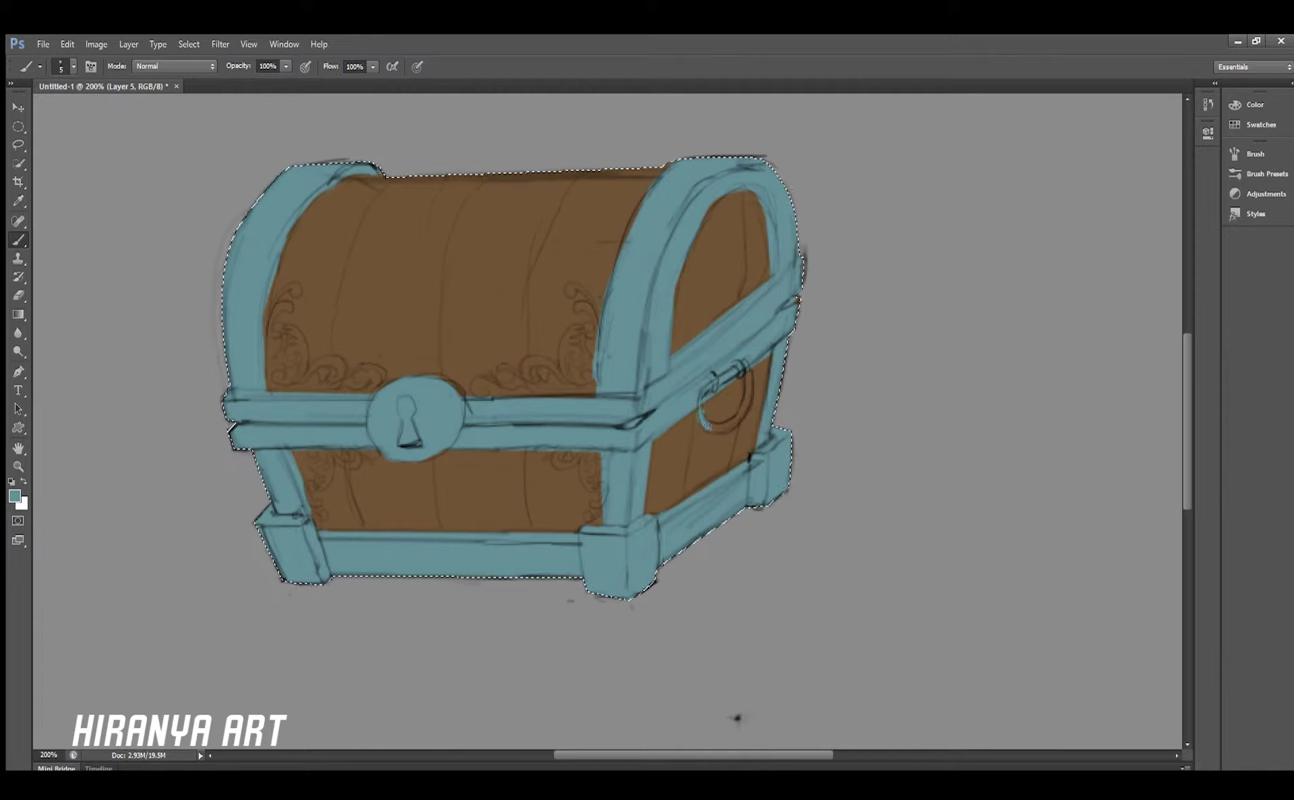
pyautogui.moveTo(717, 350); pyautogui.dragTo(865, 404)
pyautogui.press('i')
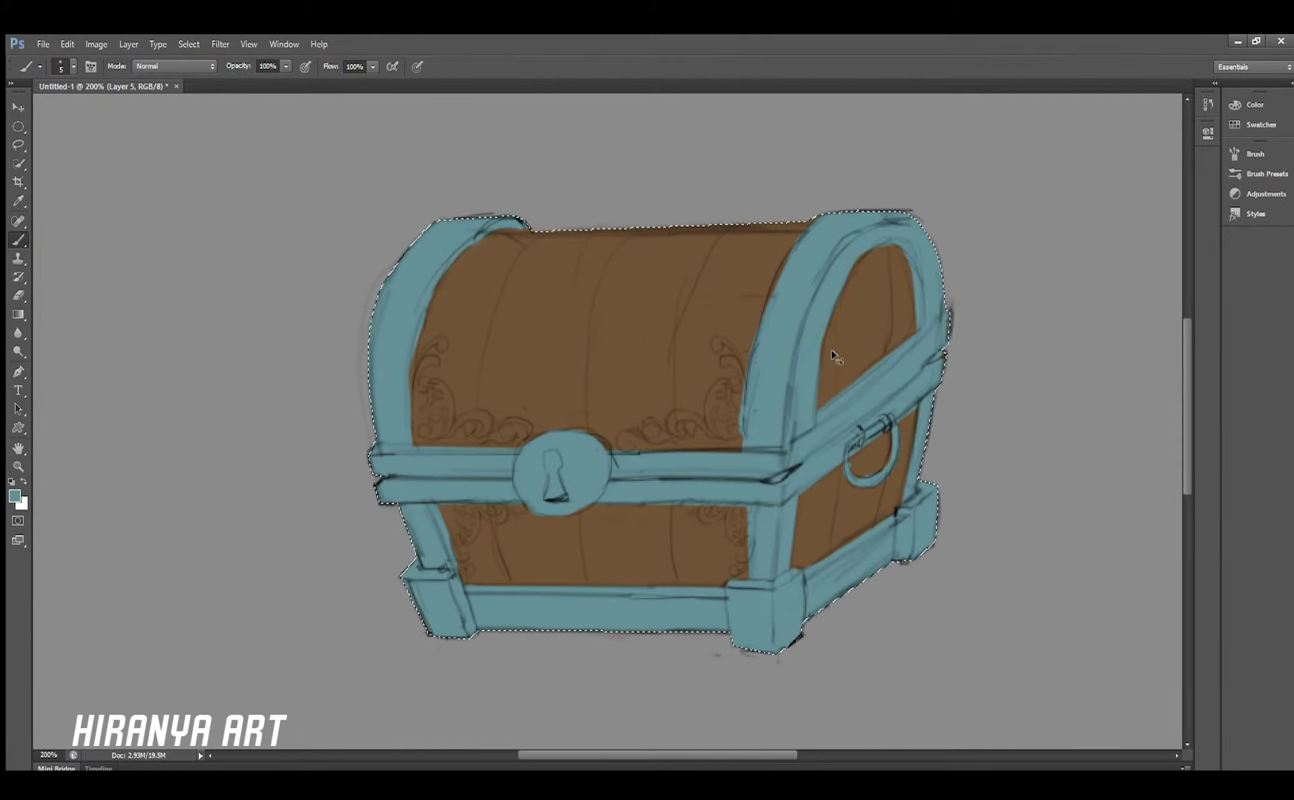
pyautogui.hotkey('ctrl', 'd')
pyautogui.press('b')
pyautogui.moveTo(839, 426); pyautogui.dragTo(802, 426)
pyautogui.keyDown('alt'); pyautogui.click(352, 378); pyautogui.keyUp('alt')
pyautogui.hotkey('ctrl', 'shift', 'alt', 'n')
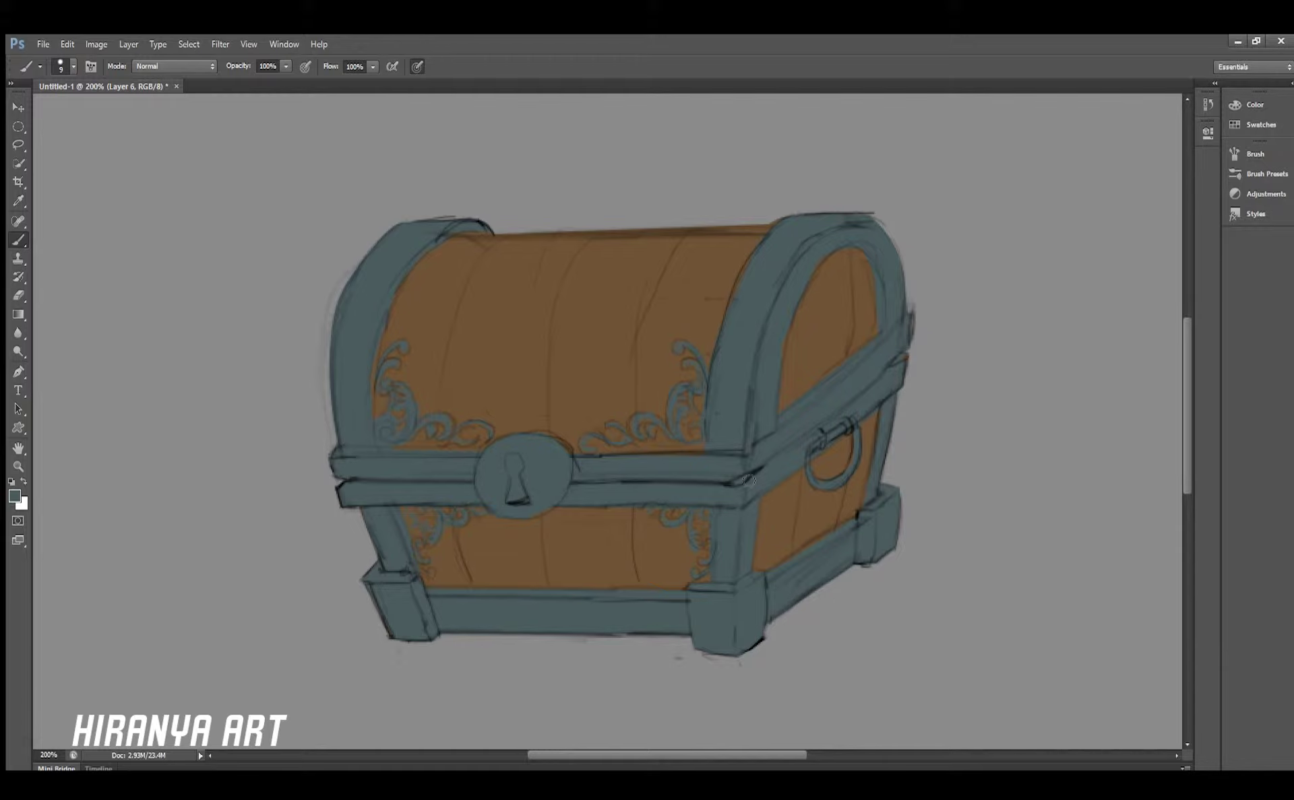
pyautogui.moveTo(748, 480); pyautogui.dragTo(792, 544)
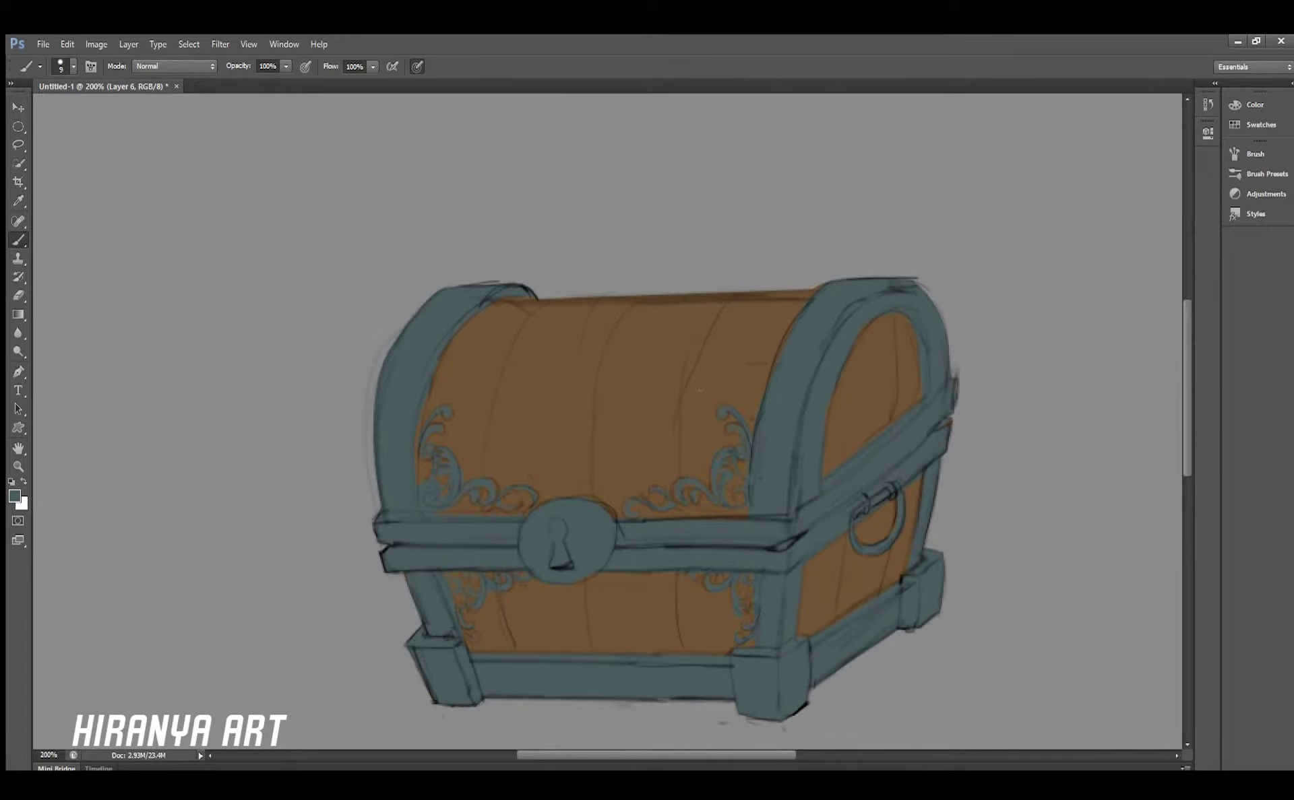
# Group and merge the chest layers, then dodge the lid so it glows warmly
pyautogui.moveTo(1086, 399); pyautogui.dragTo(1077, 399)
pyautogui.hotkey('ctrl', 'g')
pyautogui.hotkey('ctrl', 'g')
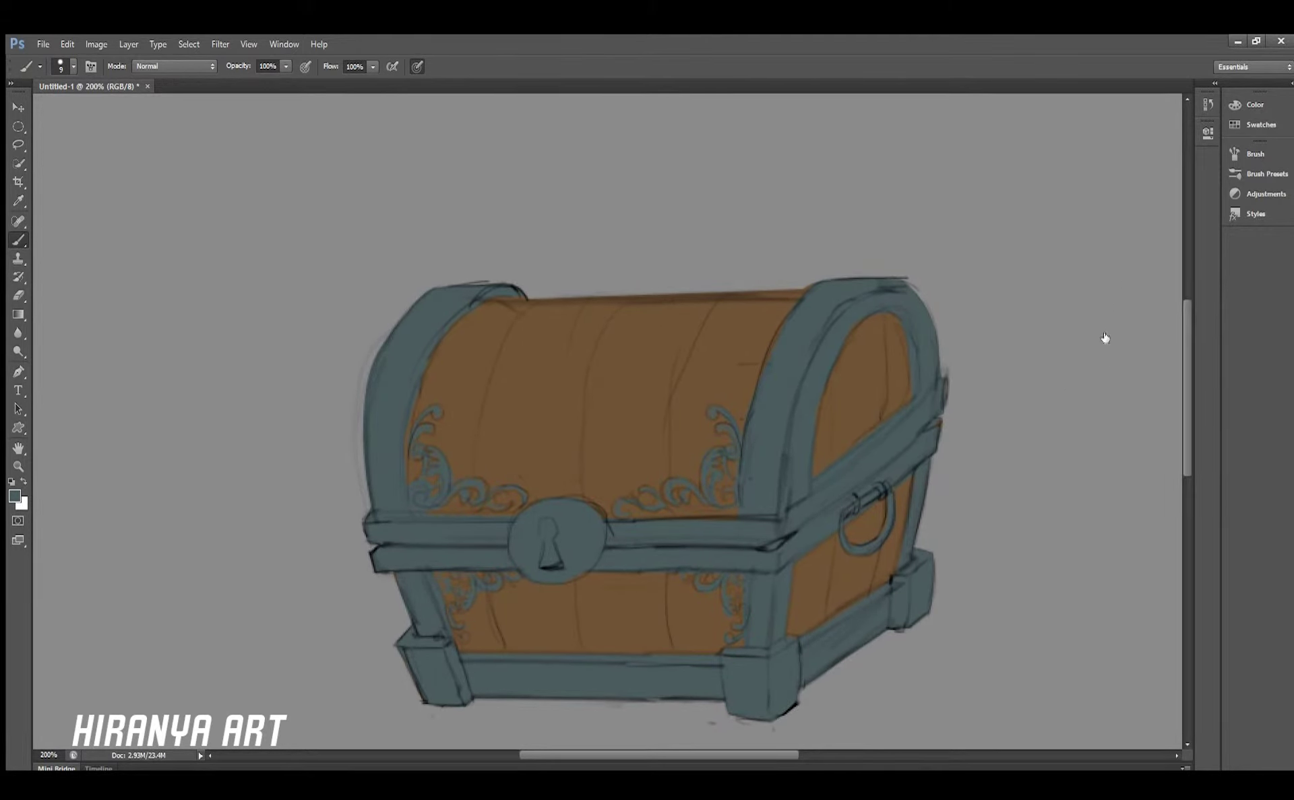
pyautogui.hotkey('ctrl', 'alt', 'e')
pyautogui.moveTo(755, 325); pyautogui.dragTo(828, 324)
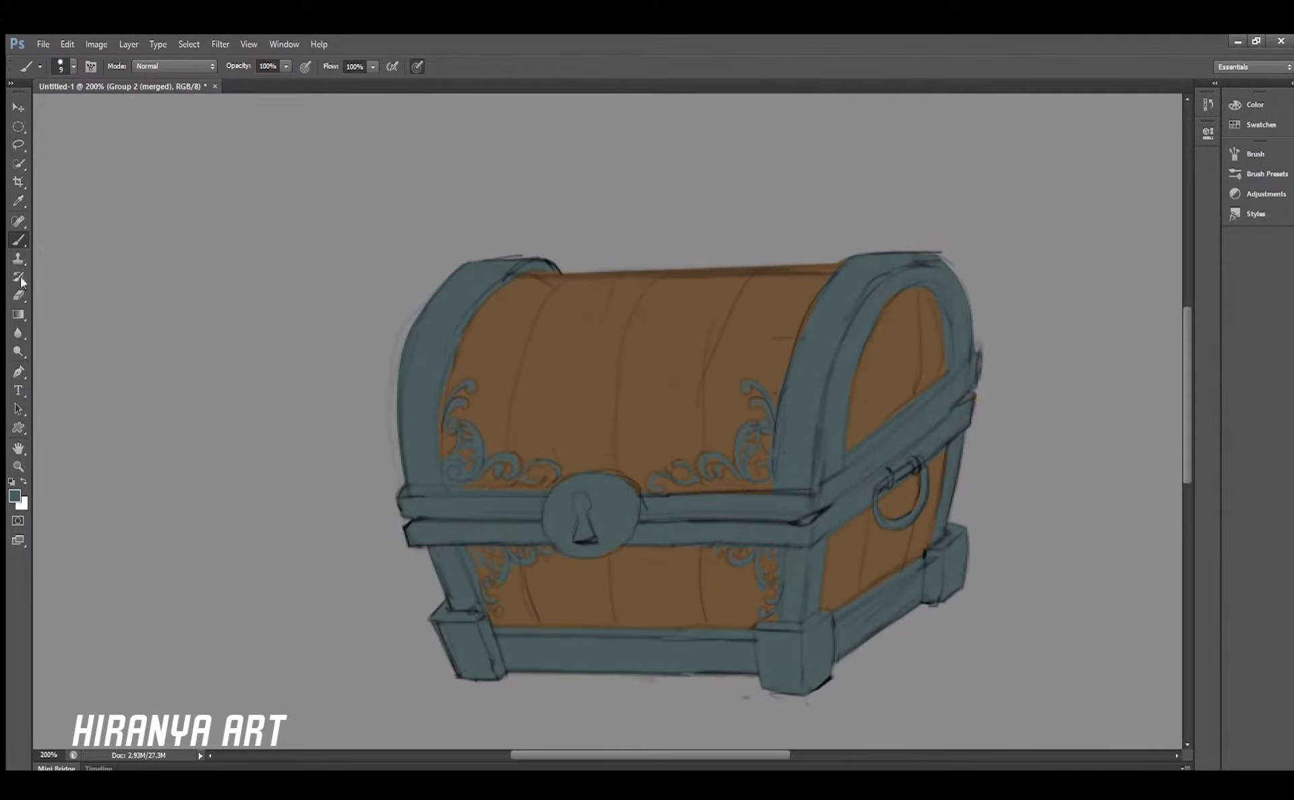
pyautogui.press('o')
pyautogui.moveTo(674, 472)
pyautogui.mouseDown()
pyautogui.moveTo(874, 532)
pyautogui.moveTo(807, 586)
pyautogui.moveTo(733, 593)
pyautogui.moveTo(876, 539)
pyautogui.mouseUp()
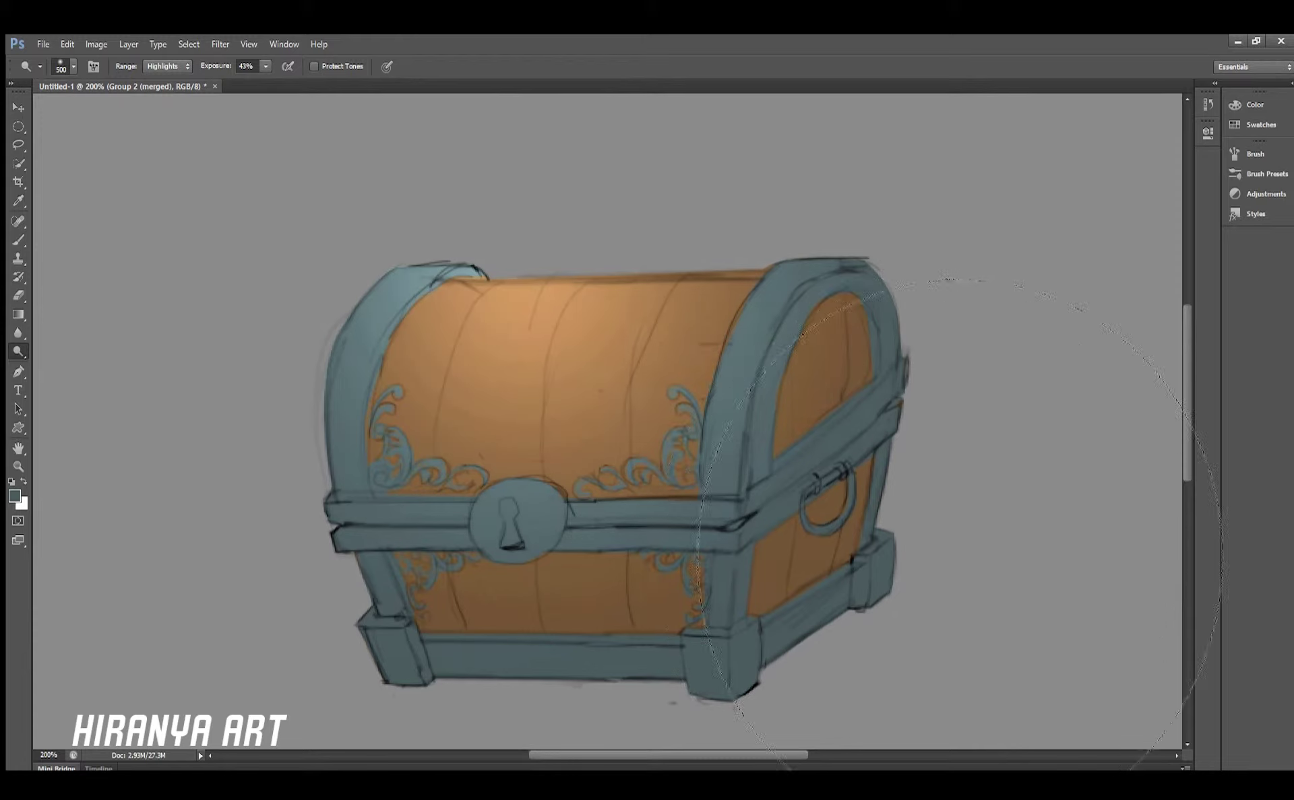
# On a new layer, shade the right side, base and lower front in black, brush size 60
pyautogui.hotkey('ctrl', 'shift', 'alt', 'n')
pyautogui.press('b')
pyautogui.press('d')
pyautogui.moveTo(876, 283); pyautogui.dragTo(761, 418)
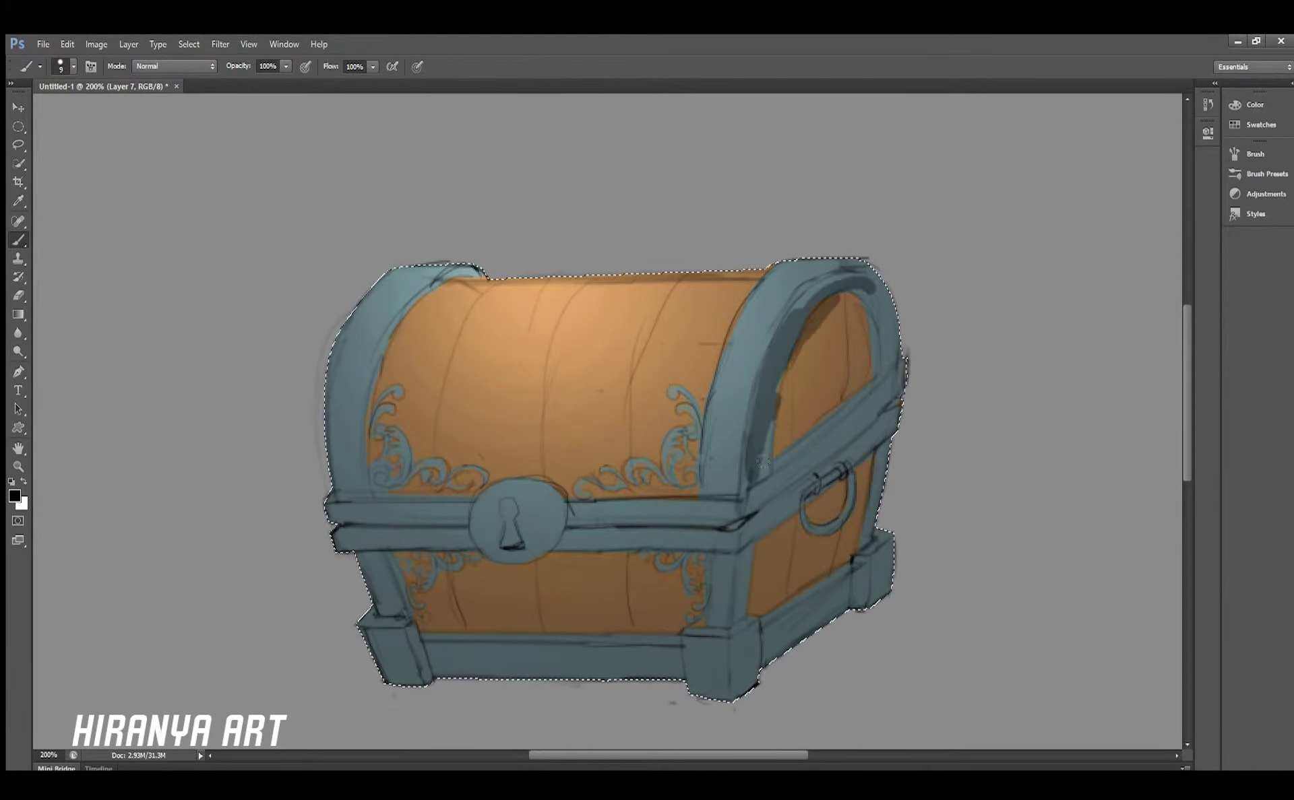
pyautogui.press(']')
pyautogui.press(']')
pyautogui.press(']')
pyautogui.moveTo(890, 296); pyautogui.dragTo(775, 471)
pyautogui.moveTo(863, 512); pyautogui.dragTo(735, 660)
pyautogui.moveTo(741, 674)
pyautogui.mouseDown()
pyautogui.moveTo(448, 667)
pyautogui.moveTo(728, 593)
pyautogui.mouseUp()
pyautogui.moveTo(337, 539)
pyautogui.mouseDown()
pyautogui.moveTo(593, 560)
pyautogui.moveTo(738, 539)
pyautogui.mouseUp()
pyautogui.moveTo(472, 552); pyautogui.dragTo(749, 642)
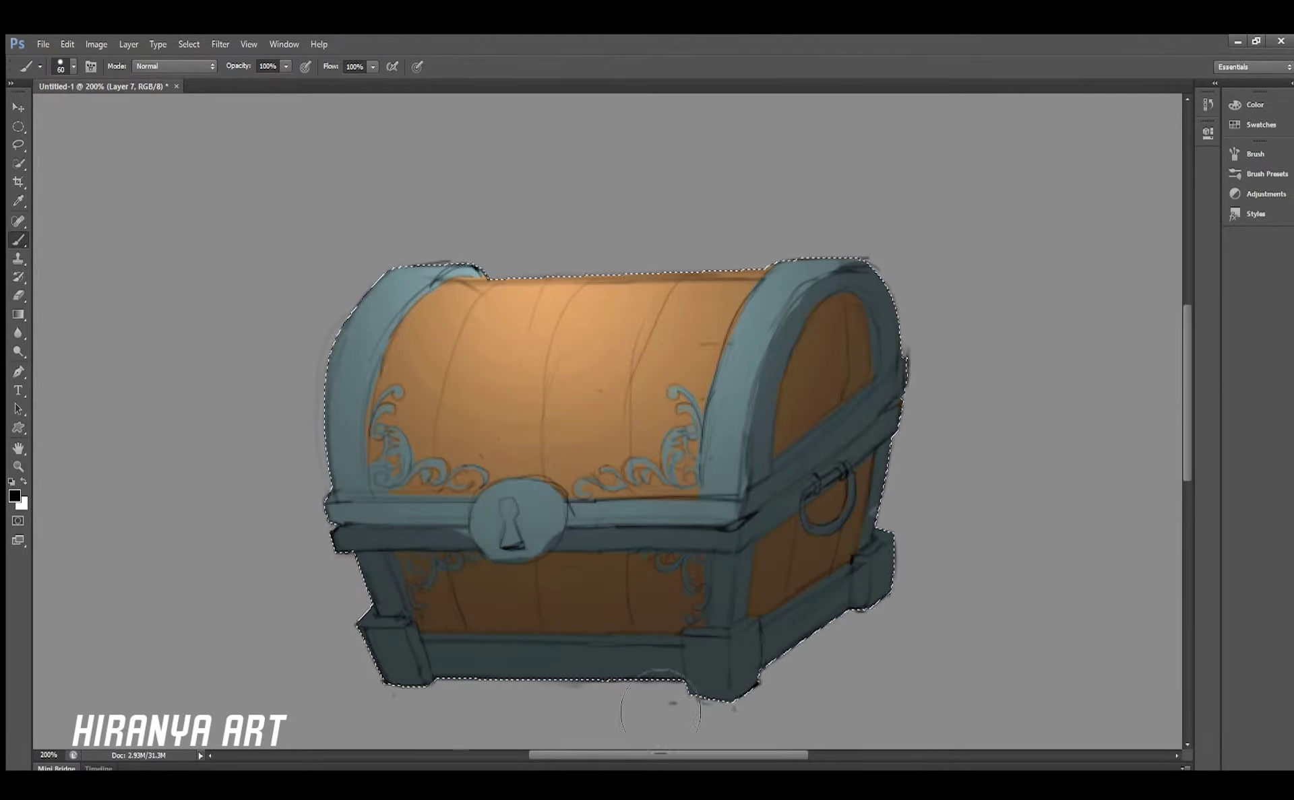
# With a size 9 brush, shade the left lid arch's inner edge, then deselect
pyautogui.press('[')
pyautogui.press('[')
pyautogui.press('[')
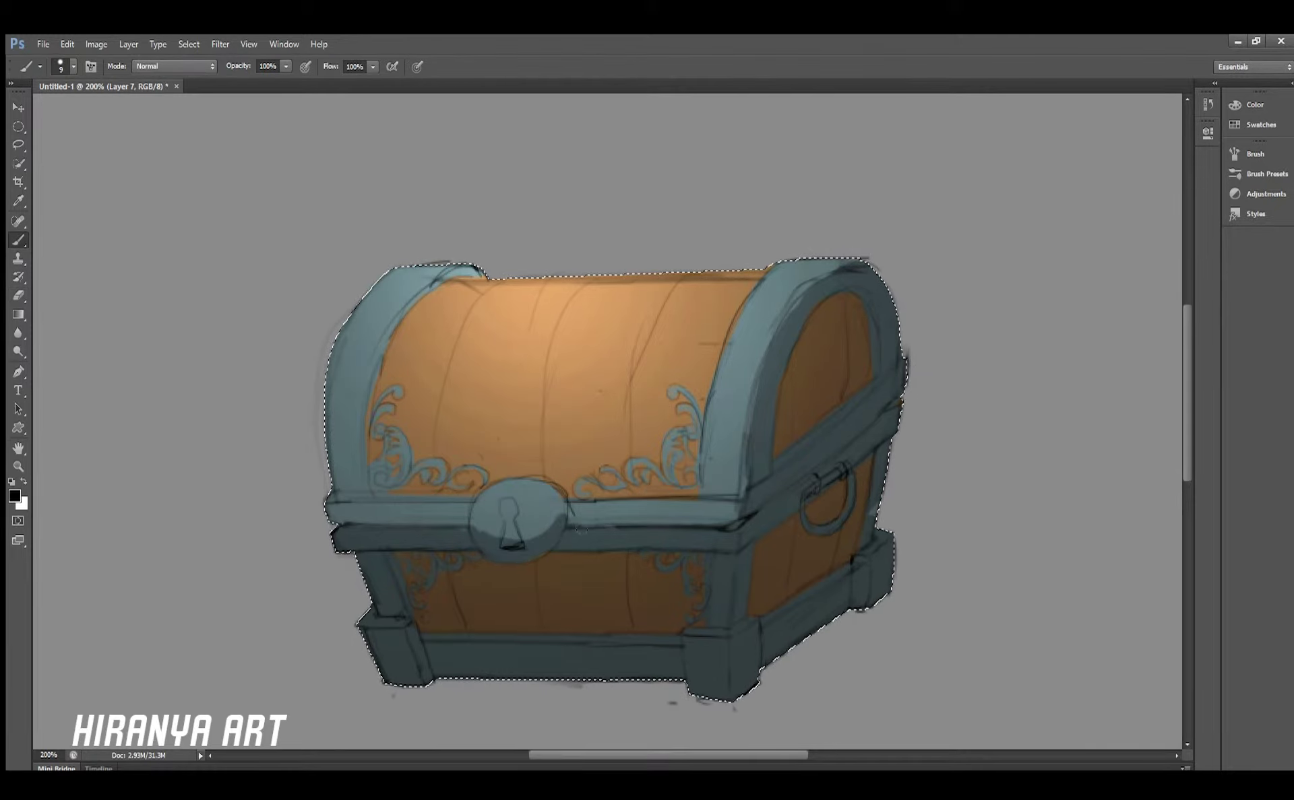
pyautogui.press('e')
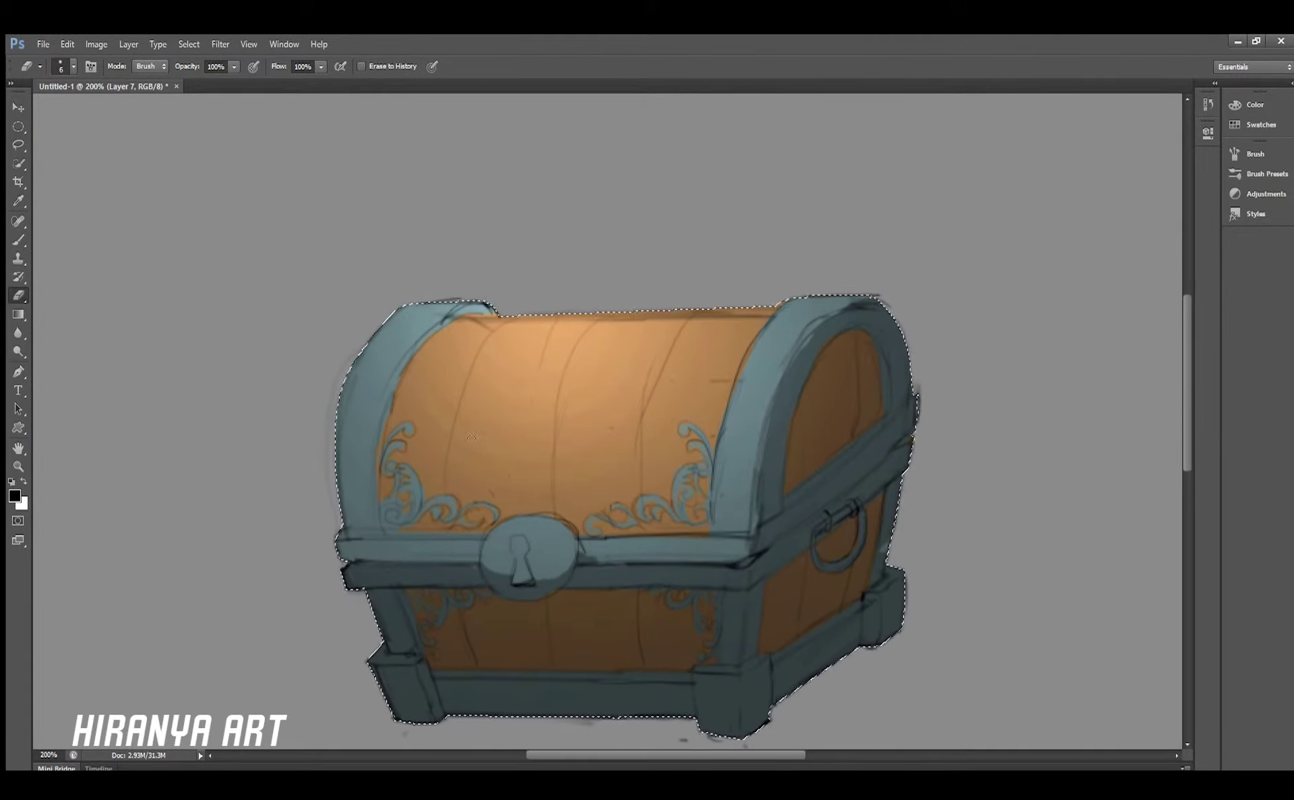
pyautogui.press('b')
pyautogui.moveTo(472, 310)
pyautogui.mouseDown()
pyautogui.moveTo(377, 472)
pyautogui.moveTo(377, 529)
pyautogui.moveTo(397, 431)
pyautogui.mouseUp()
pyautogui.press('e')
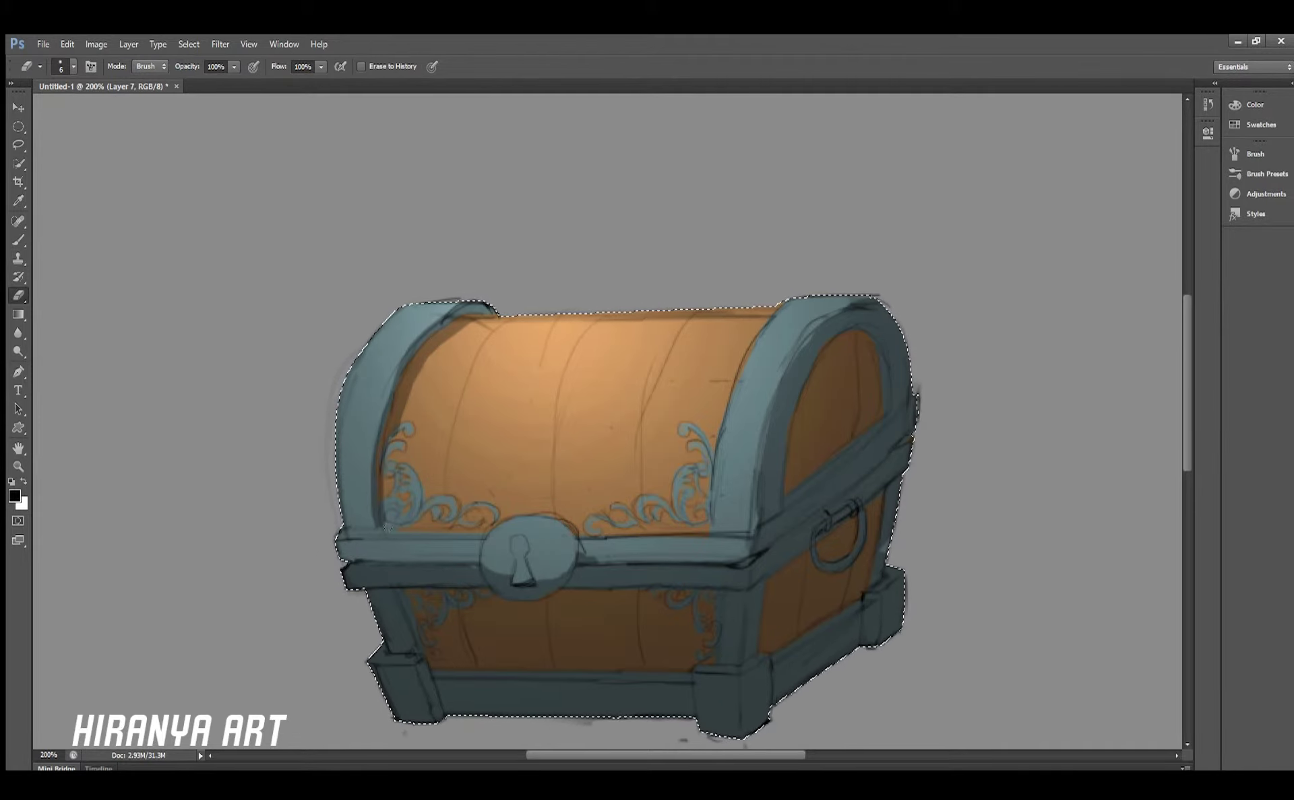
pyautogui.scroll(-3, 476, 491)
pyautogui.scroll(3, 476, 492)
pyautogui.hotkey('ctrl', 'd')
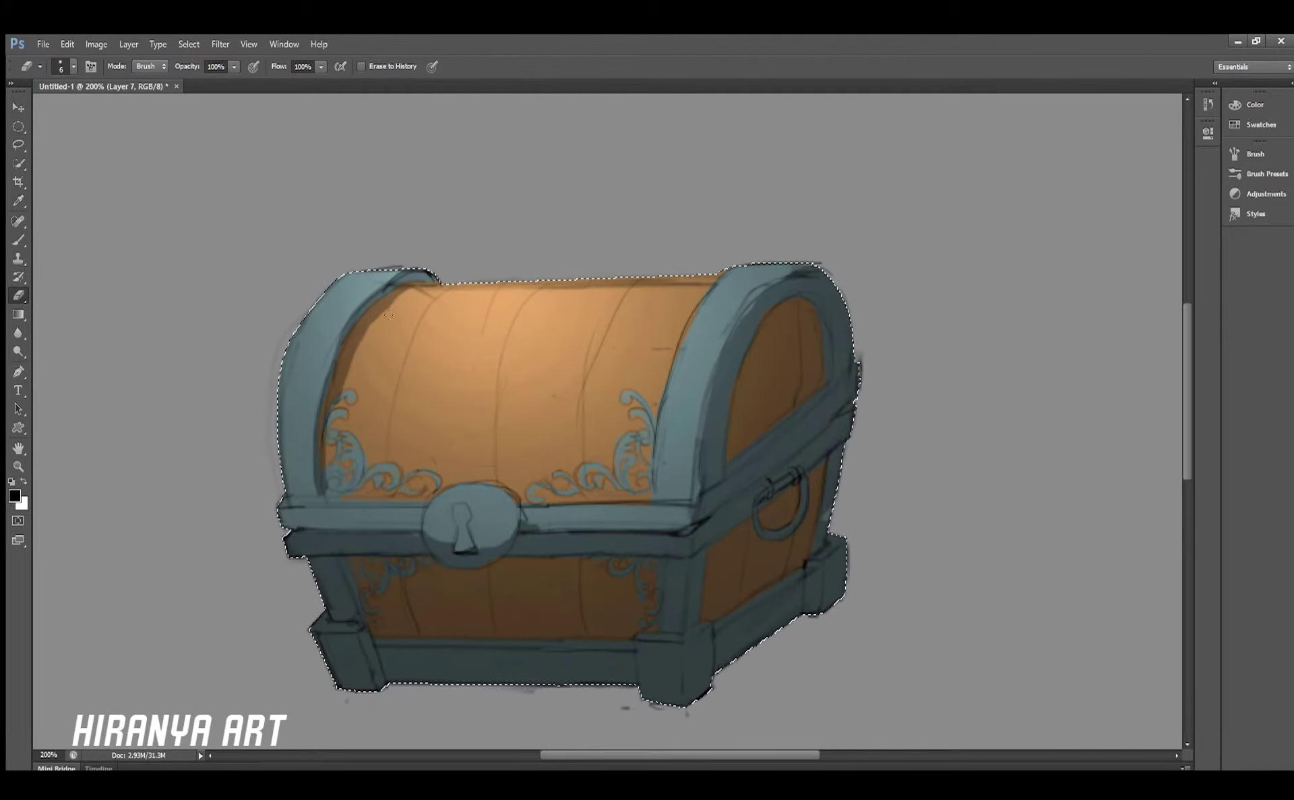
# Sample the bands' teal and dodge the left lid arm's upper curve on the merged layer
pyautogui.press('i')
pyautogui.click(317, 323)
pyautogui.hotkey('ctrl', 'alt', 'e')
pyautogui.press('o')
pyautogui.moveTo(313, 364); pyautogui.dragTo(344, 316)
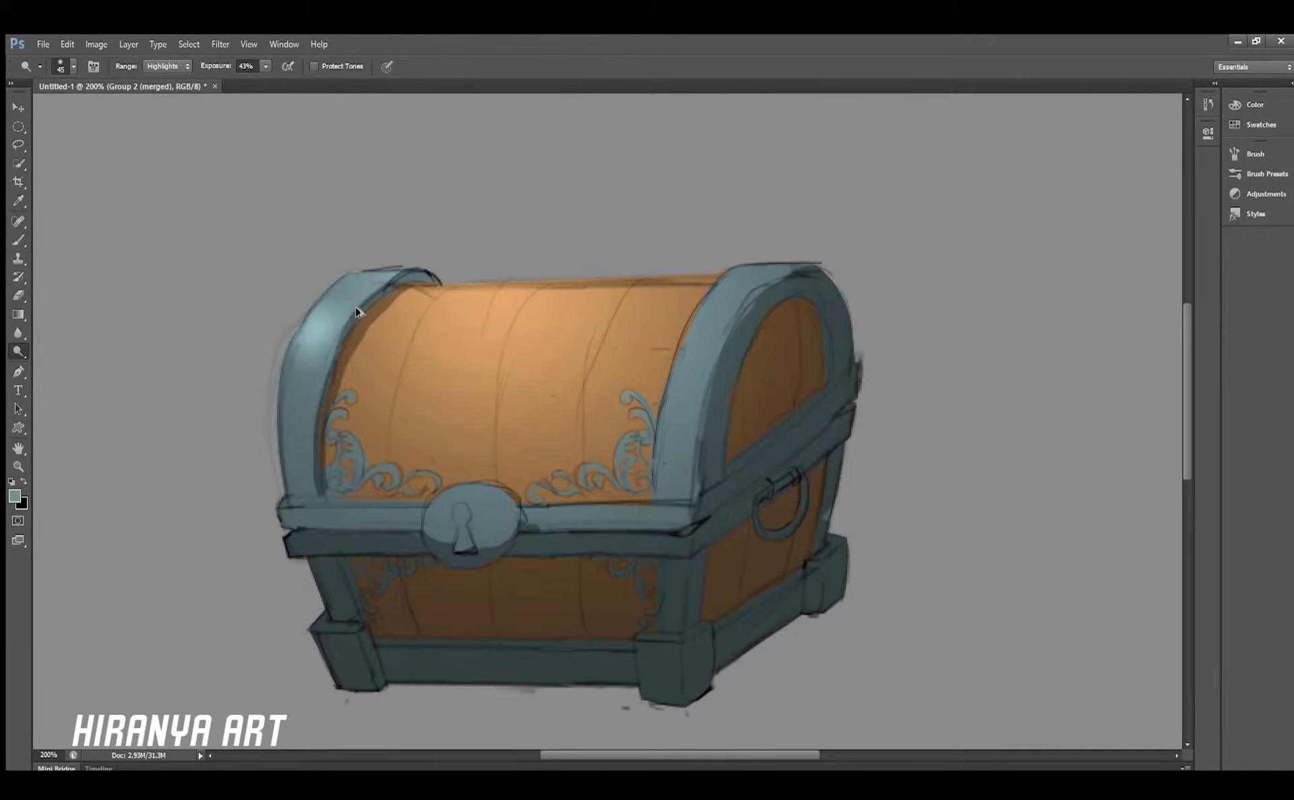
# Dodge the left and right lid arms' upper curves and the keyhole plate
pyautogui.moveTo(315, 344); pyautogui.dragTo(341, 315)
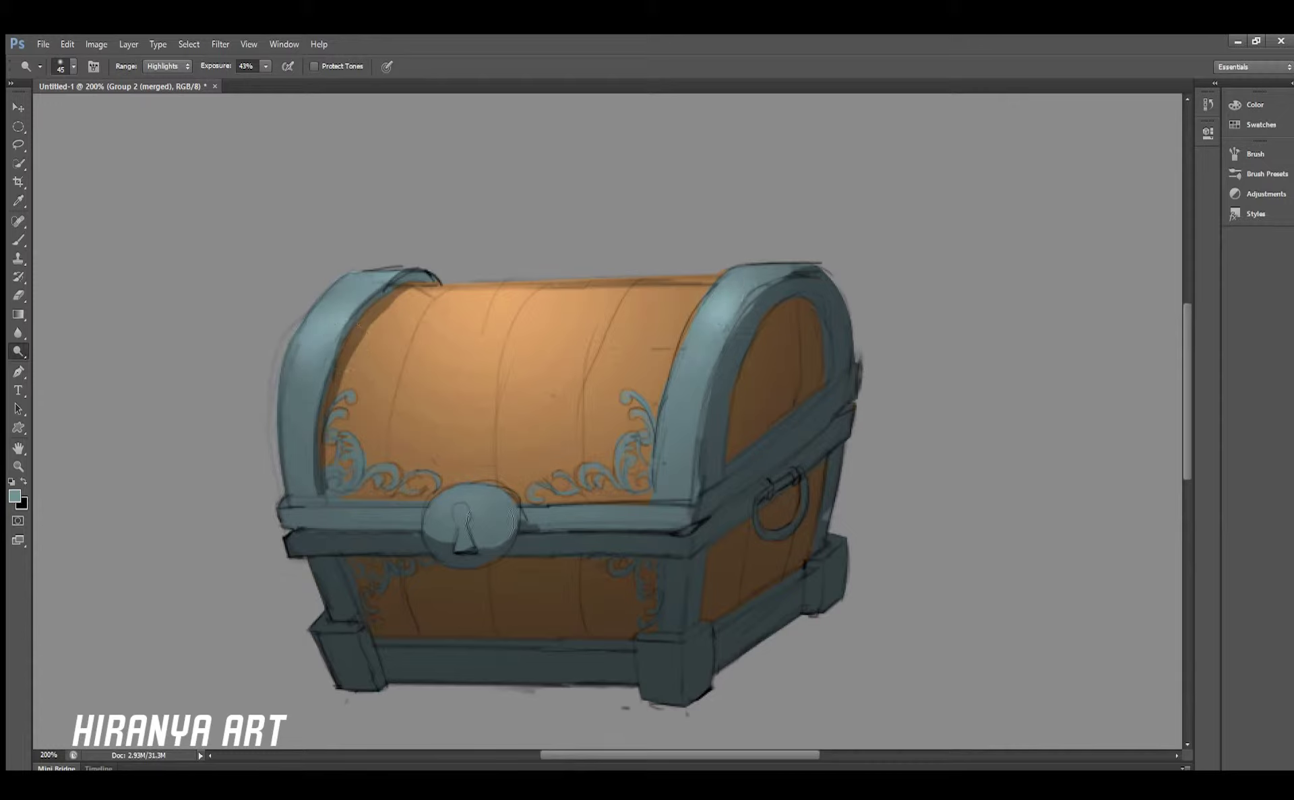
pyautogui.moveTo(444, 502); pyautogui.dragTo(489, 499)
pyautogui.moveTo(698, 344); pyautogui.dragTo(715, 322)
# On a new layer, paint white highlights on the left lid arm, keyhole plate and front rims
pyautogui.hotkey('ctrl', 'shift', 'alt', 'n')
pyautogui.press('b')
pyautogui.press('d')
pyautogui.press('x')
pyautogui.moveTo(323, 291); pyautogui.dragTo(349, 274)
pyautogui.hotkey('ctrl', 'z')
pyautogui.click(339, 283)
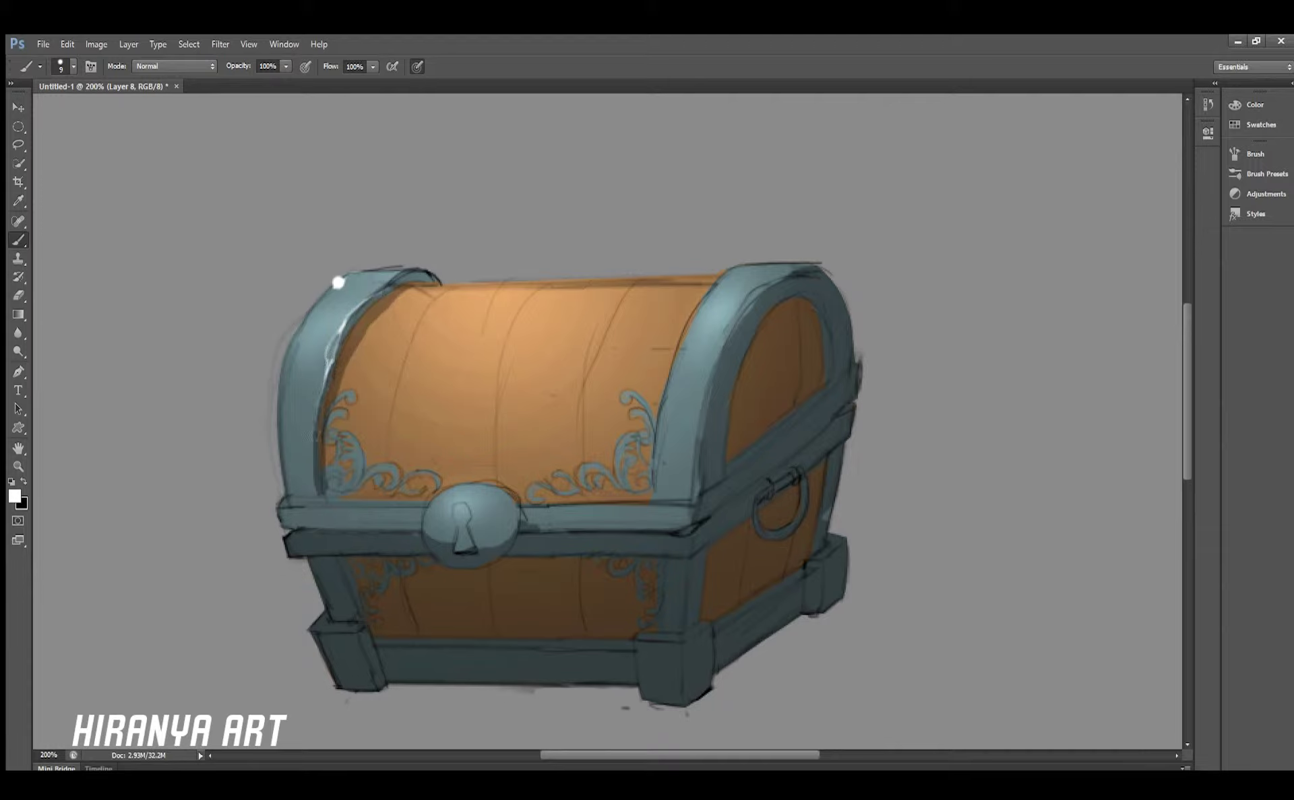
pyautogui.moveTo(429, 504); pyautogui.dragTo(500, 502)
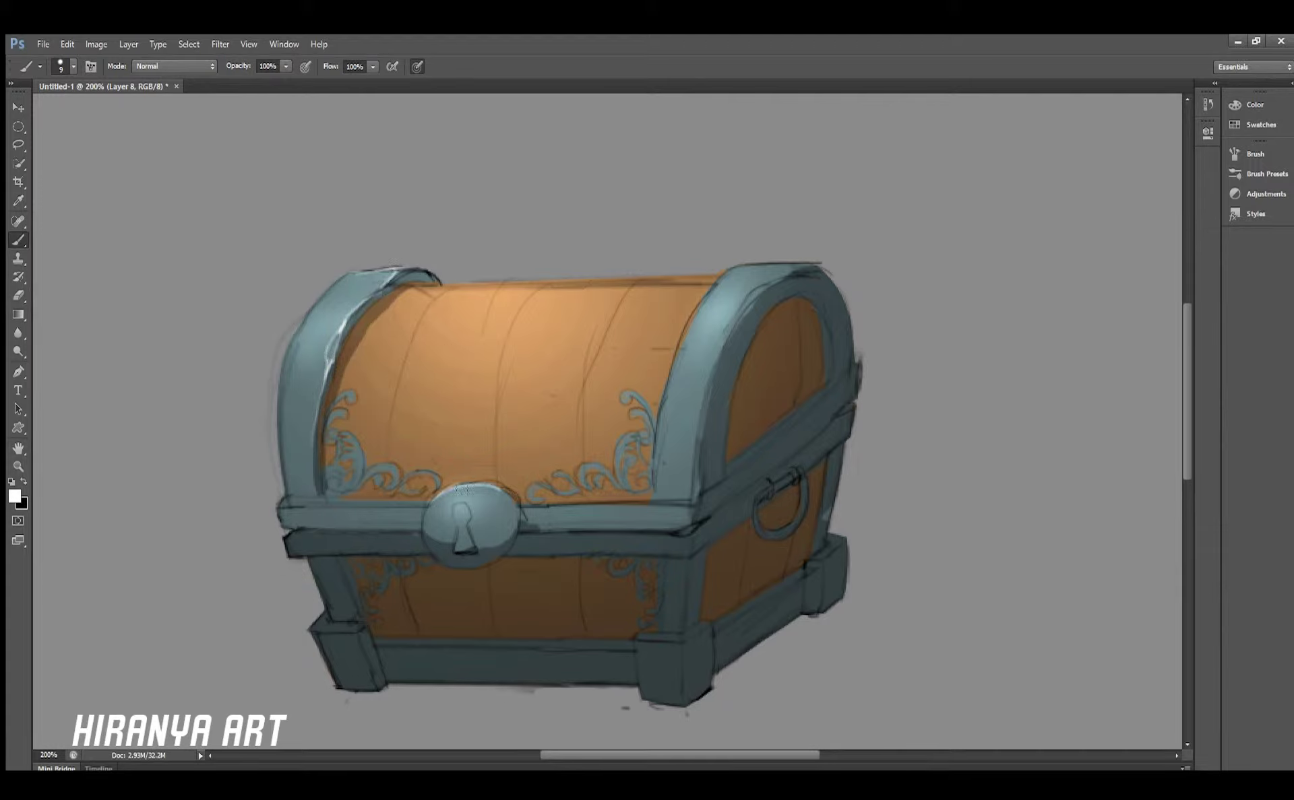
pyautogui.moveTo(281, 508); pyautogui.dragTo(424, 506)
pyautogui.moveTo(531, 511); pyautogui.dragTo(643, 510)
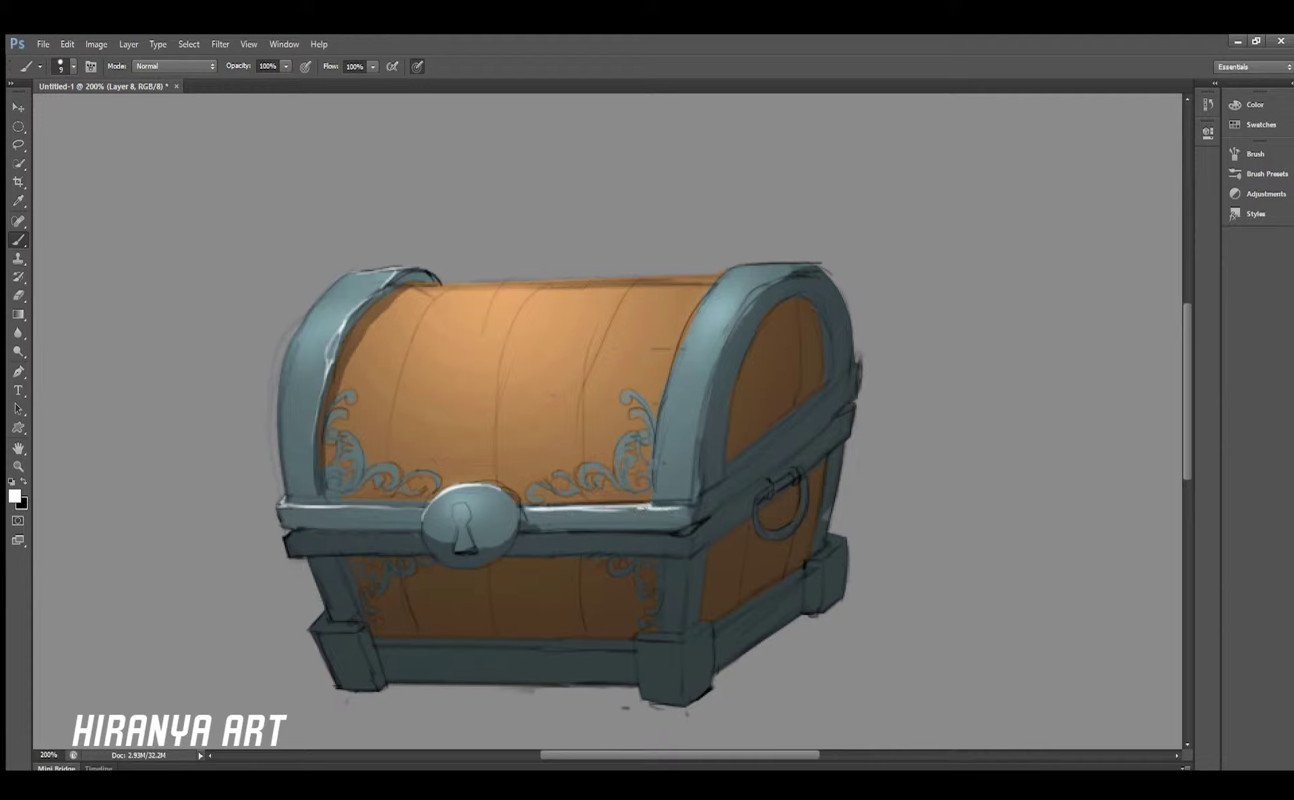
# Add white highlights to the right lid band, lower band edge, foot, base rails and side strap
pyautogui.moveTo(677, 356)
pyautogui.mouseDown()
pyautogui.moveTo(731, 273)
pyautogui.moveTo(768, 268)
pyautogui.mouseUp()
pyautogui.moveTo(684, 360); pyautogui.dragTo(677, 376)
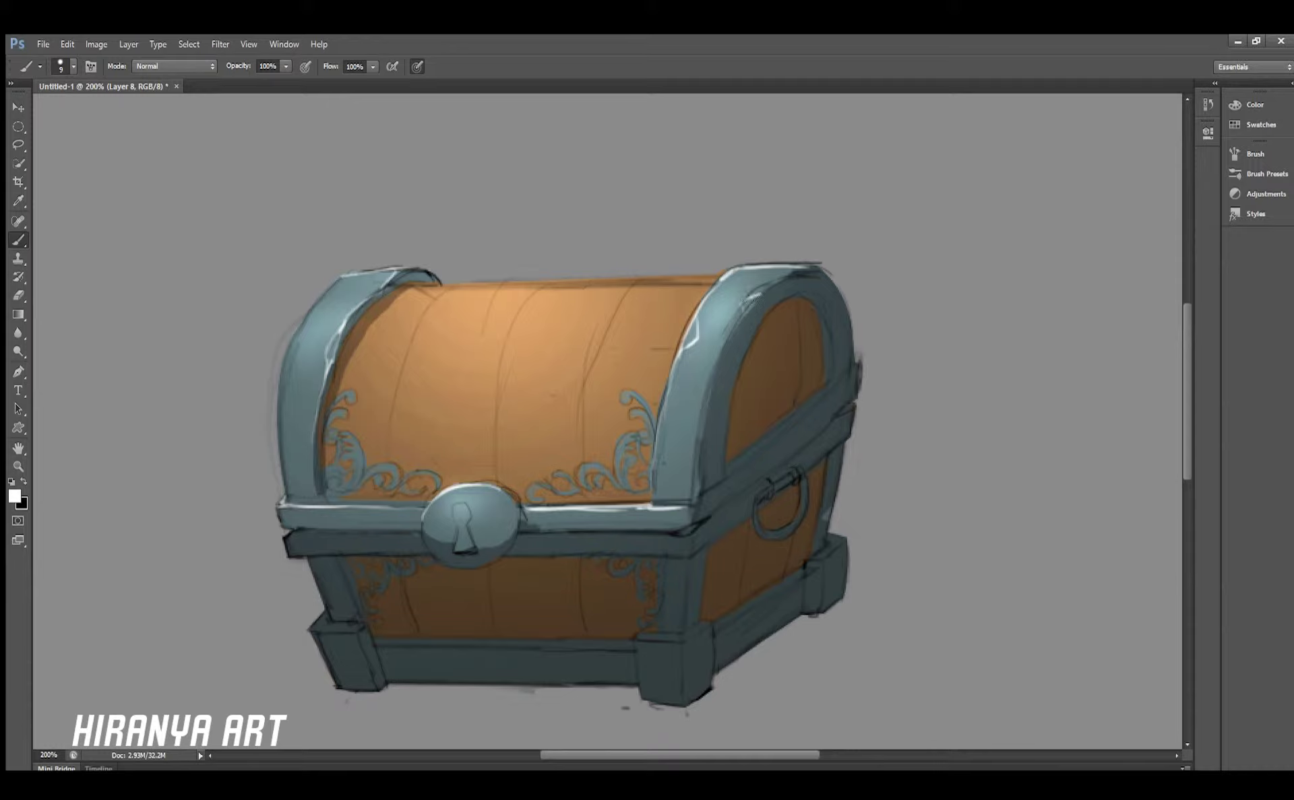
pyautogui.moveTo(523, 533); pyautogui.dragTo(686, 539)
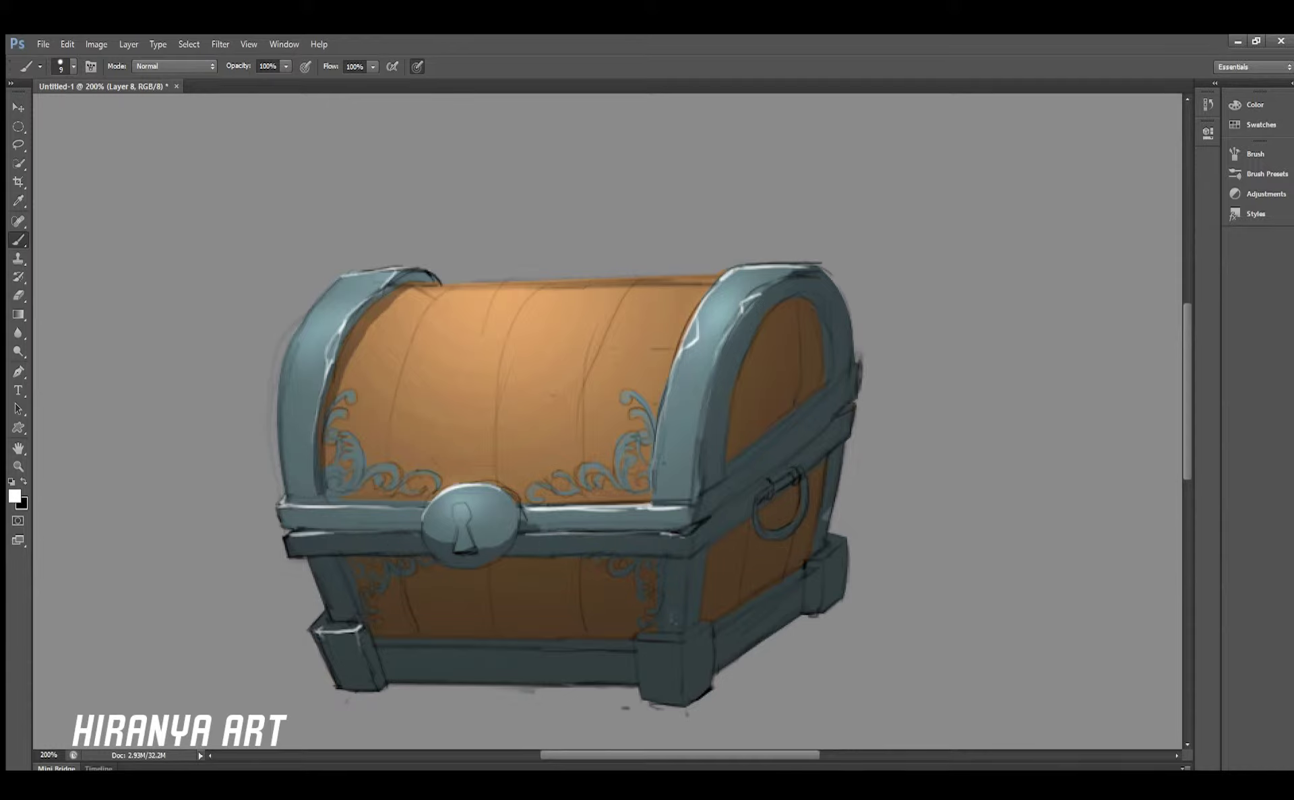
pyautogui.moveTo(683, 650); pyautogui.dragTo(709, 627)
pyautogui.moveTo(557, 653); pyautogui.dragTo(518, 653)
pyautogui.moveTo(721, 623); pyautogui.dragTo(802, 585)
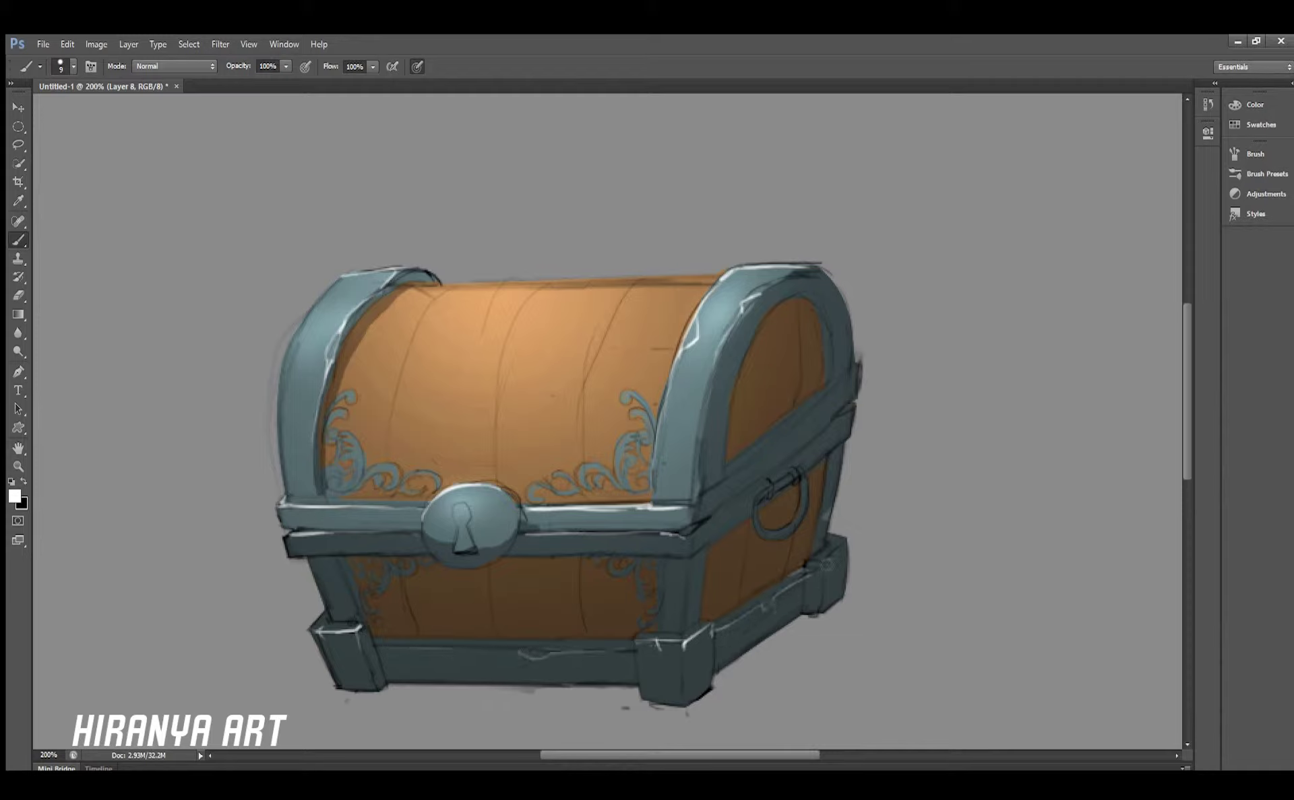
pyautogui.moveTo(812, 437); pyautogui.dragTo(758, 482)
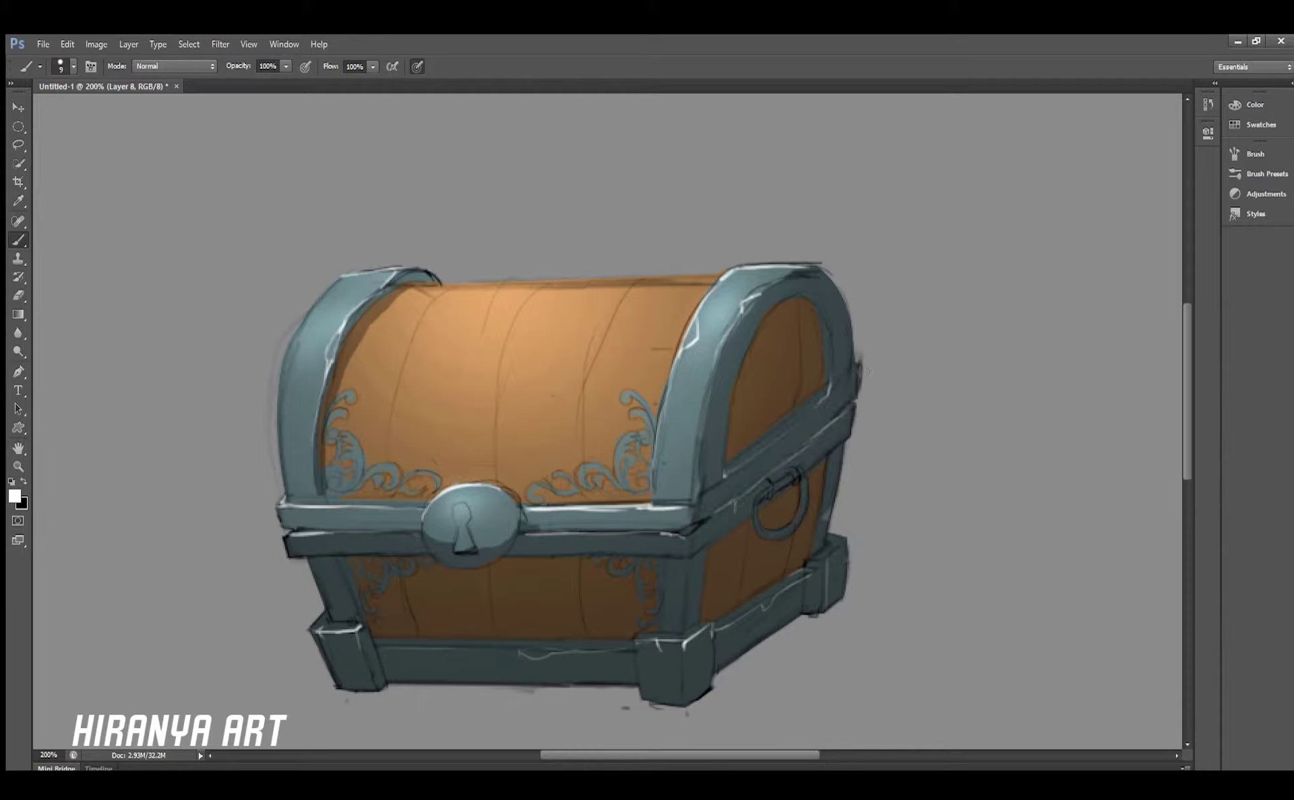
pyautogui.moveTo(337, 317); pyautogui.dragTo(342, 315)
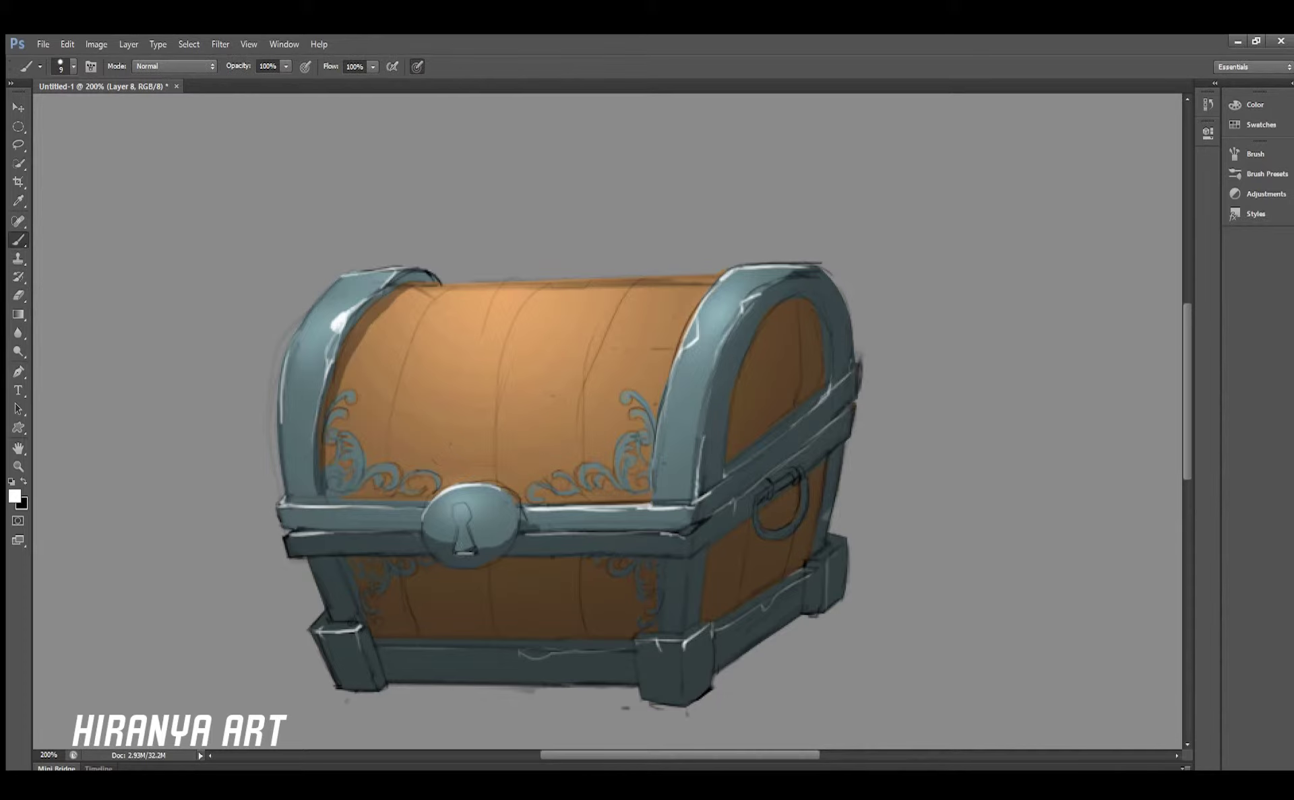
pyautogui.hotkey('ctrl', 'alt', 'e')
pyautogui.keyDown('alt'); pyautogui.click(462, 520); pyautogui.keyUp('alt')
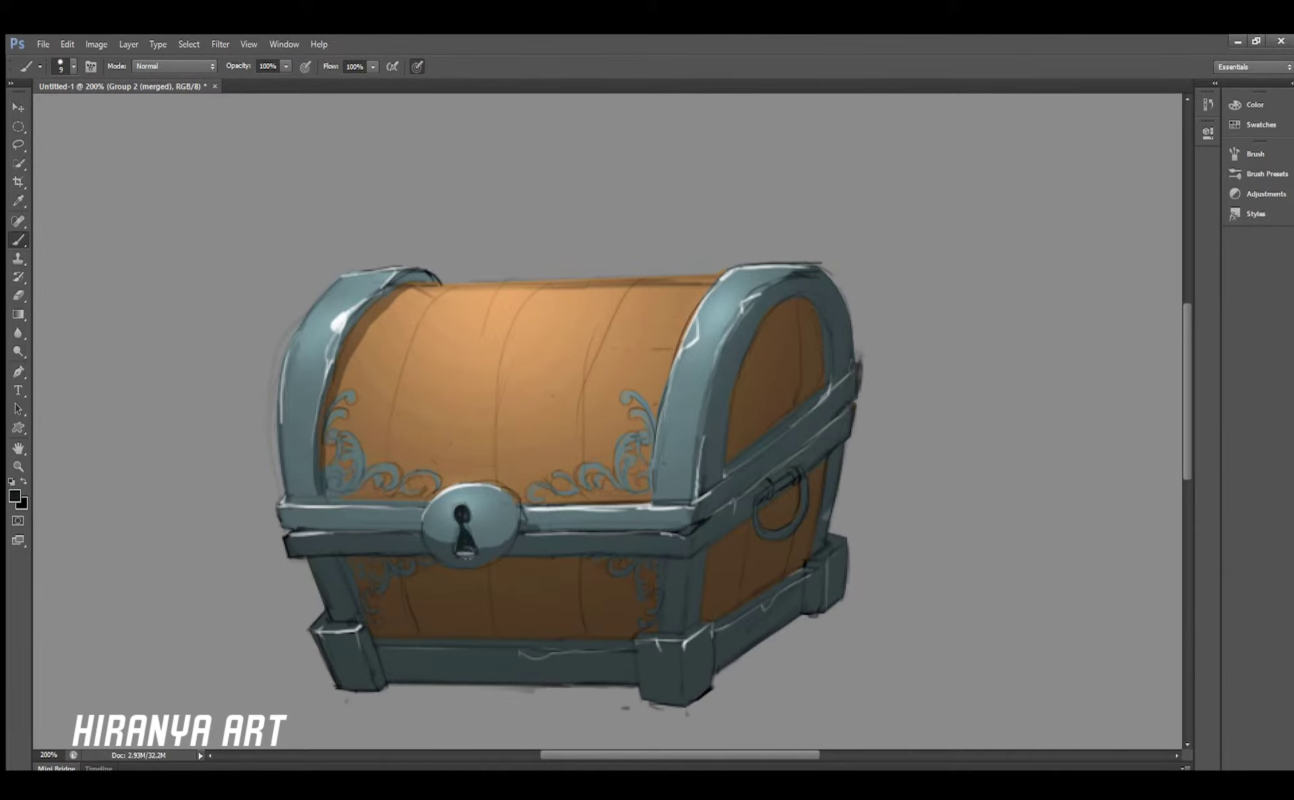
# Darken the front-right corner post and the underside of the lid's right band in dark grey
pyautogui.hotkey('ctrl', '-')
pyautogui.hotkey('ctrl', '-')
pyautogui.hotkey('ctrl', '+')
pyautogui.hotkey('ctrl', '+')
pyautogui.hotkey('ctrl', '-')
pyautogui.hotkey('ctrl', '-')
pyautogui.hotkey('ctrl', '+')
pyautogui.hotkey('ctrl', '+')
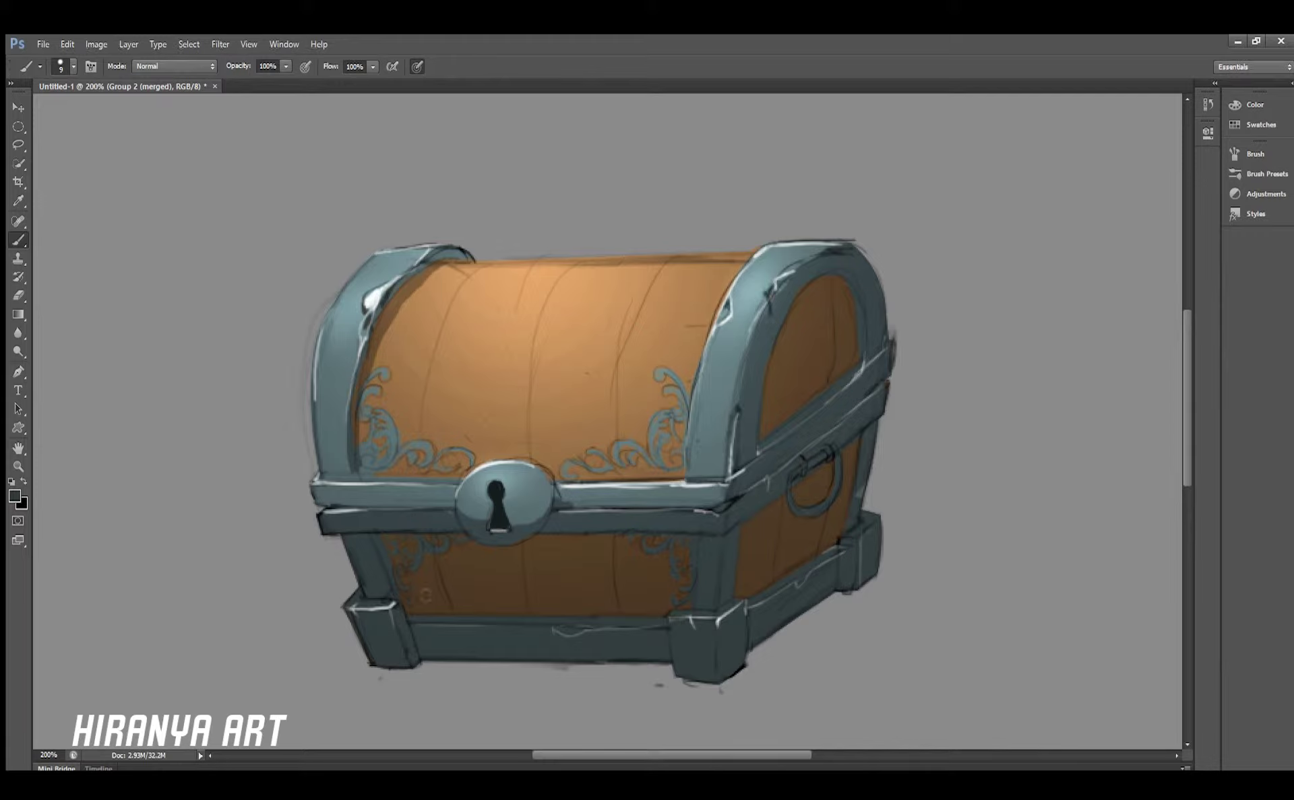
pyautogui.moveTo(736, 614); pyautogui.dragTo(720, 650)
pyautogui.moveTo(806, 415); pyautogui.dragTo(857, 369)
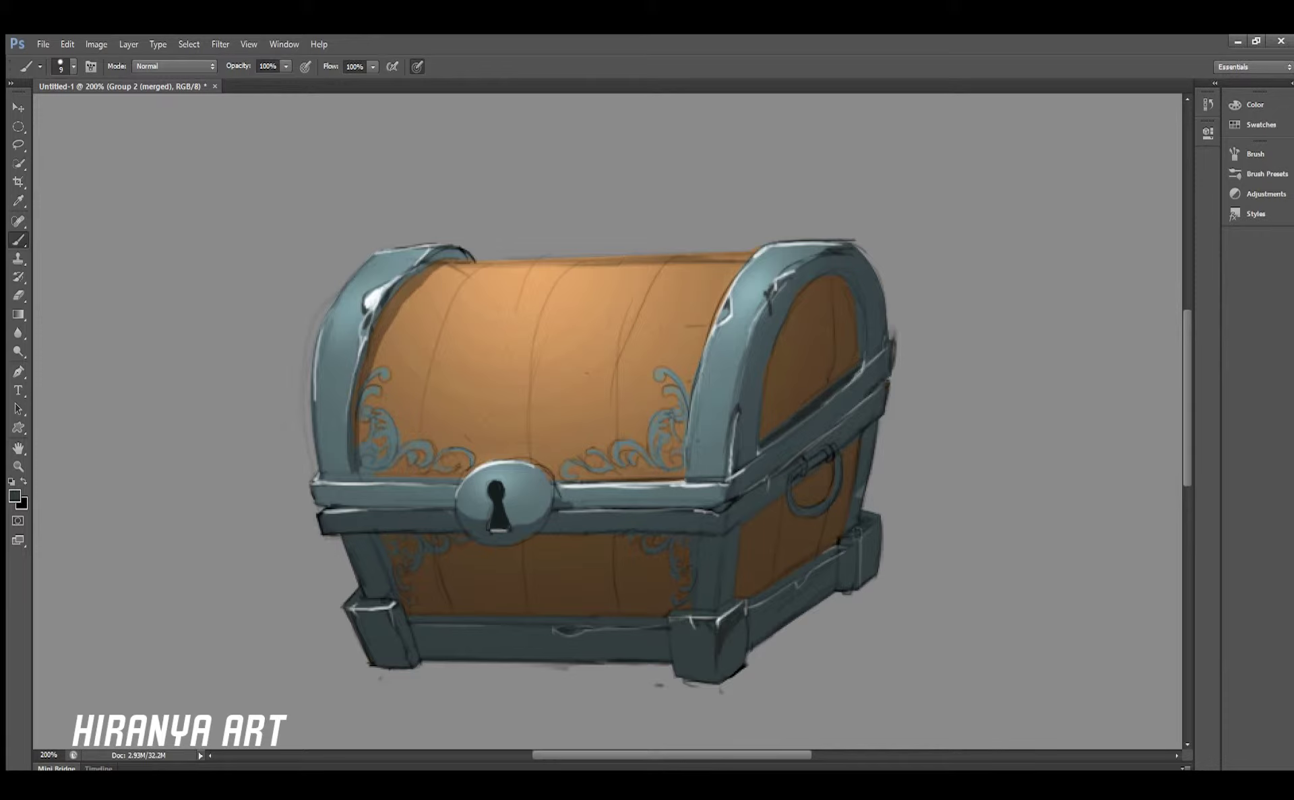
pyautogui.hotkey('ctrl', '-')
pyautogui.hotkey('ctrl', '-')
pyautogui.hotkey('ctrl', '+')
pyautogui.hotkey('ctrl', '+')
# Make a merged copy of the chest, then return to the previous working layer
pyautogui.press('e')
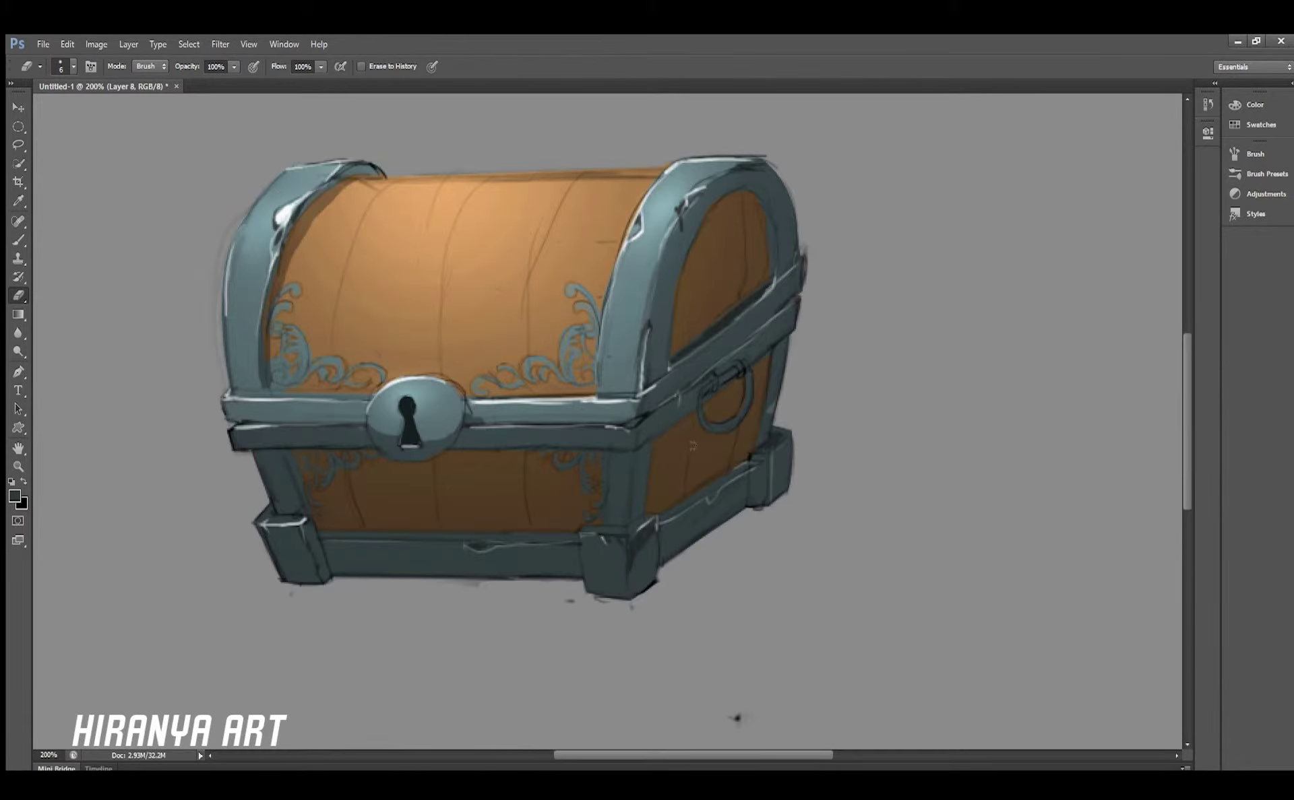
pyautogui.moveTo(694, 187); pyautogui.dragTo(851, 268)
pyautogui.hotkey('ctrl', 'alt', 'e')
pyautogui.press('b')
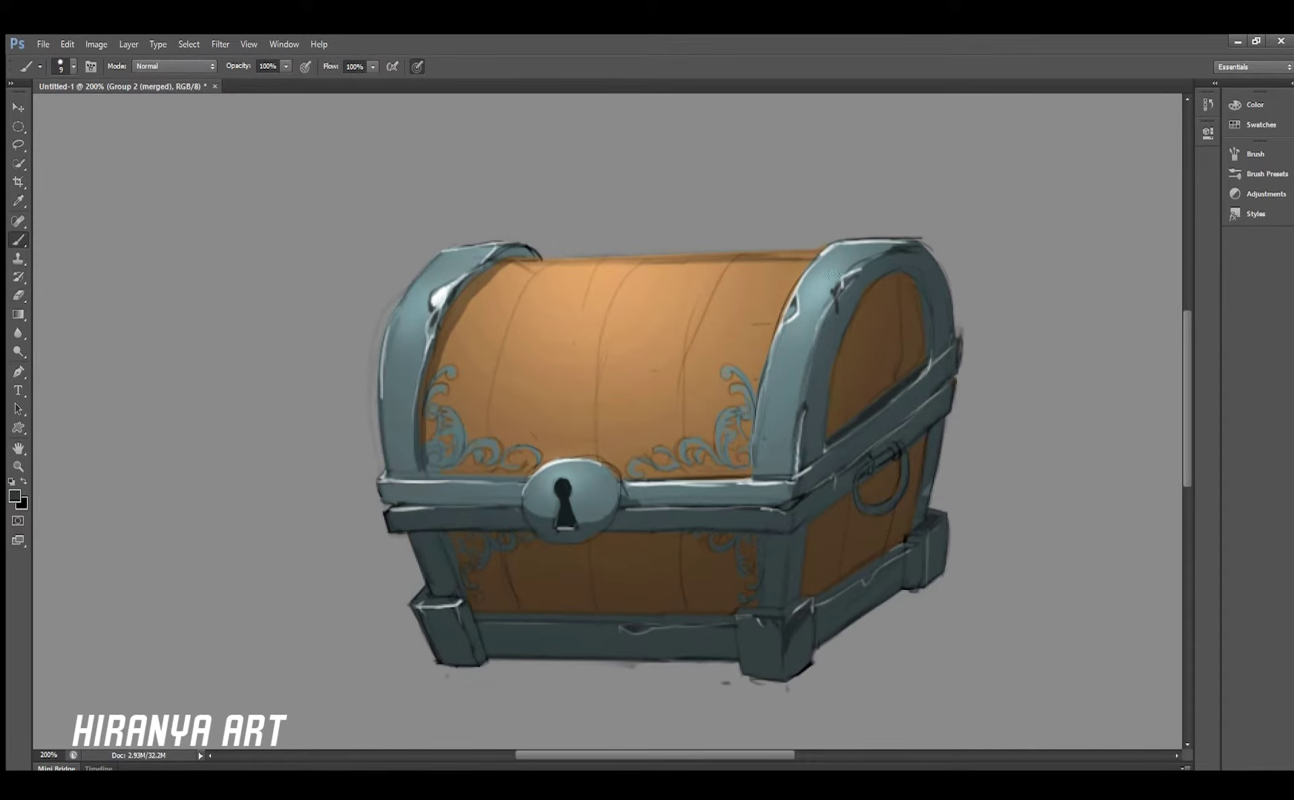
pyautogui.hotkey('ctrl', 'z')
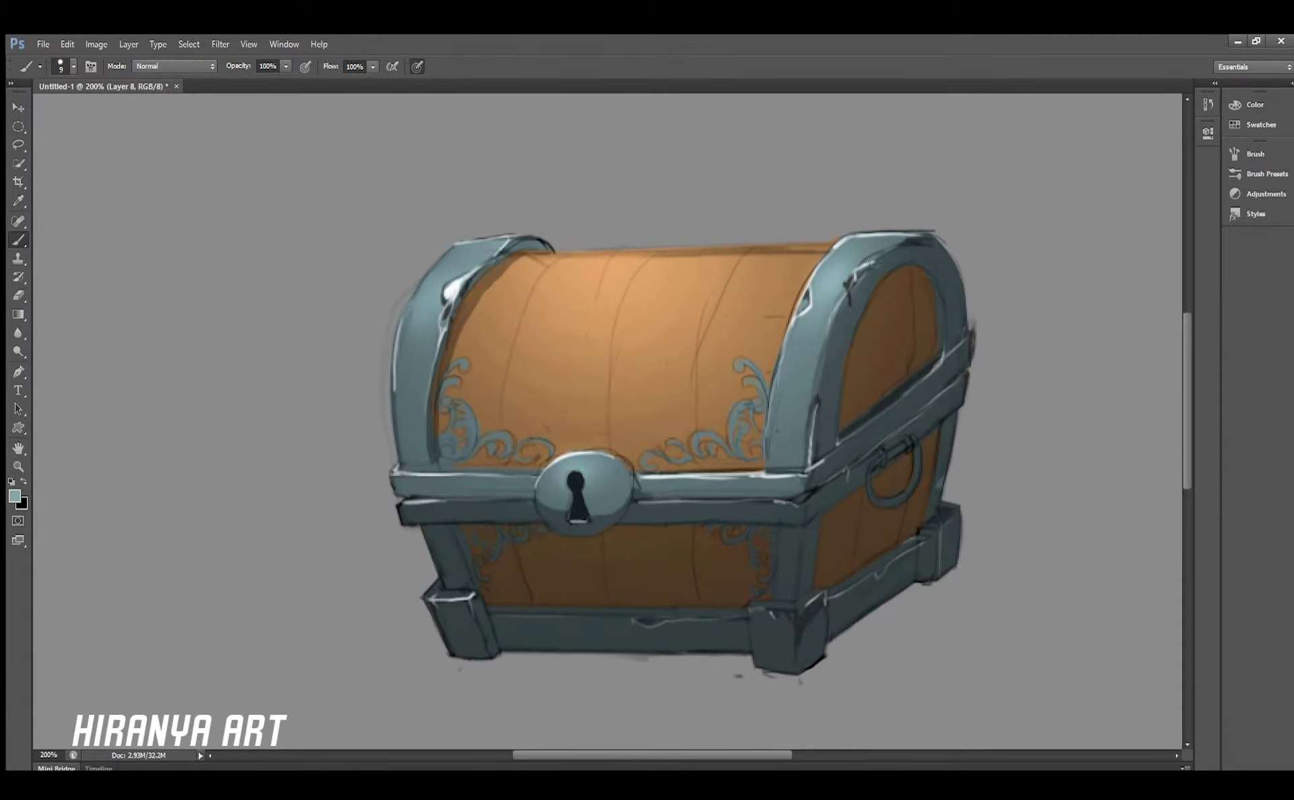
pyautogui.moveTo(792, 437); pyautogui.dragTo(764, 382)
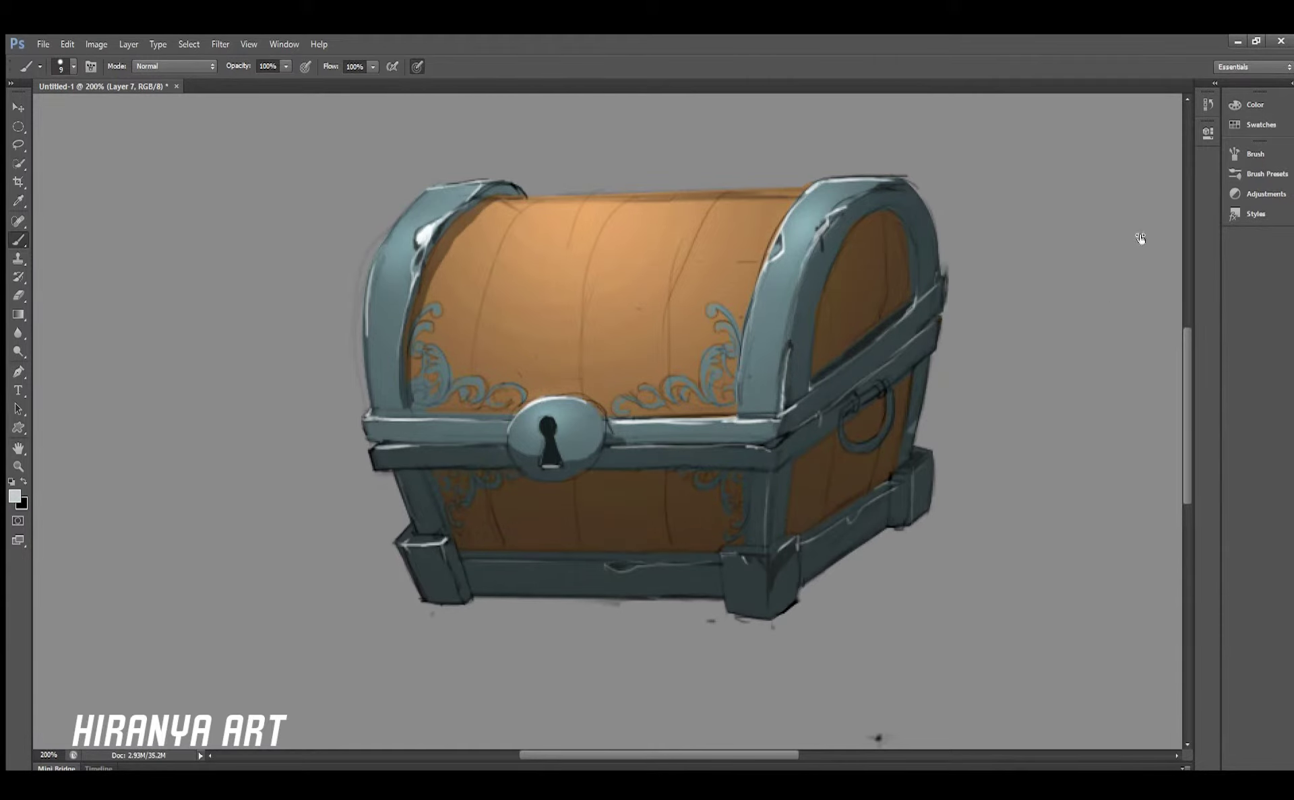
pyautogui.hotkey('ctrl', '-')
pyautogui.hotkey('ctrl', '-')
pyautogui.hotkey('ctrl', '+')
pyautogui.hotkey('ctrl', '+')
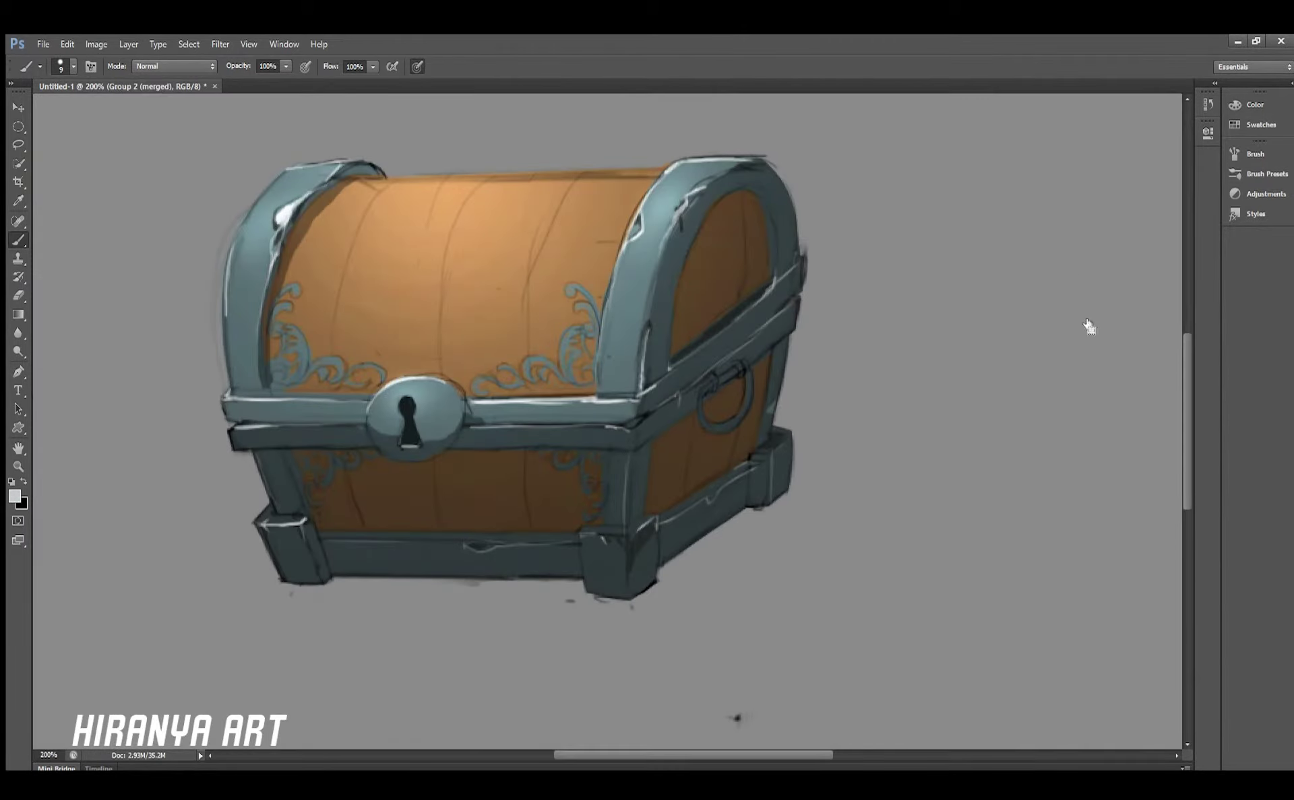
# Within the chest outline, shade the right side panel's inner edge, undoing a stray front band
pyautogui.press('x')
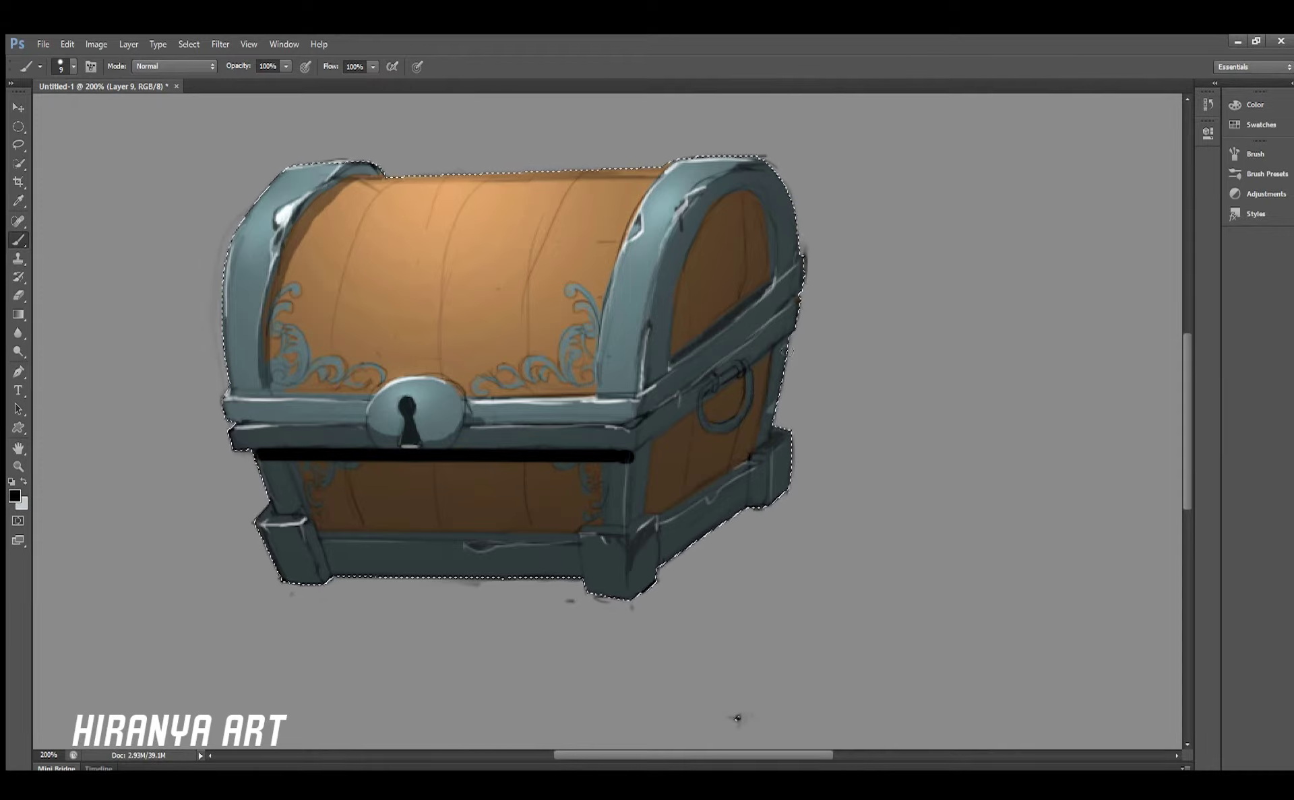
pyautogui.press('e')
pyautogui.press('b')
pyautogui.press('e')
pyautogui.press('b')
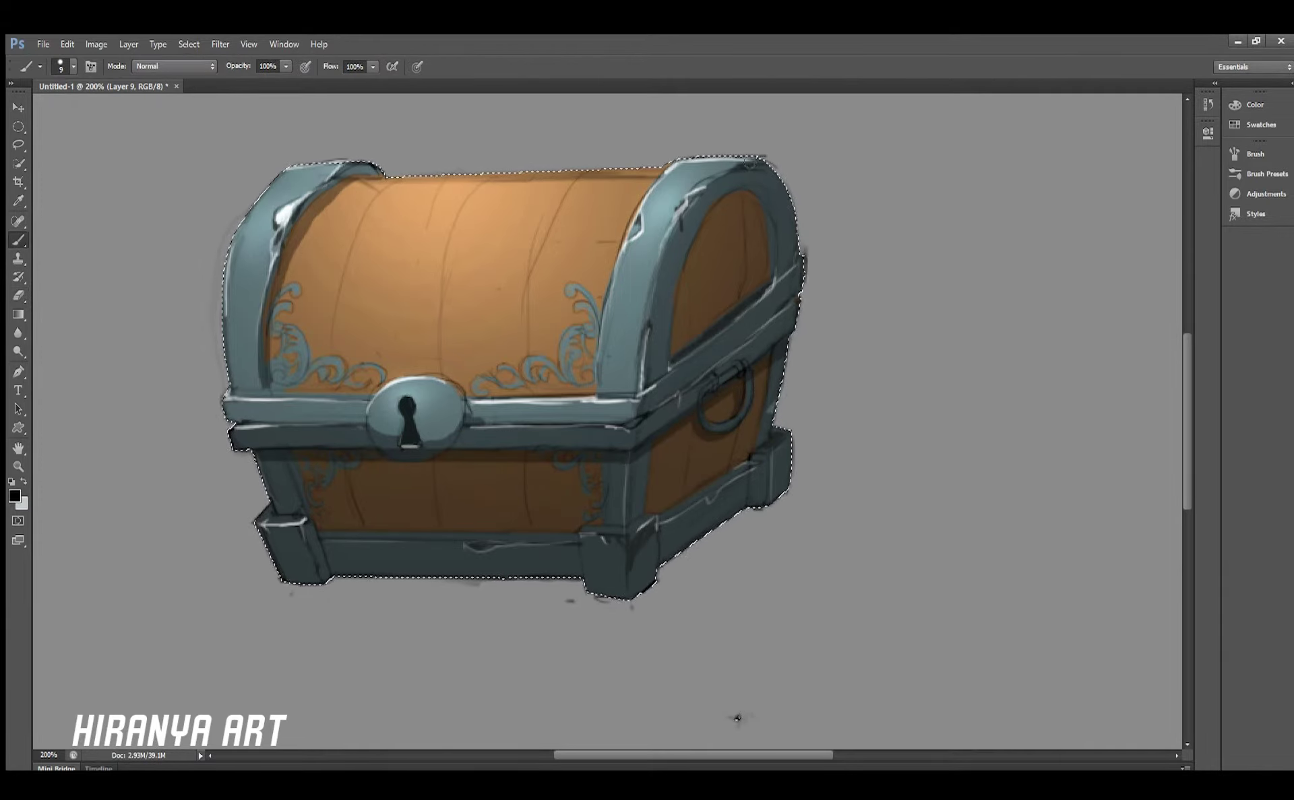
pyautogui.press('e')
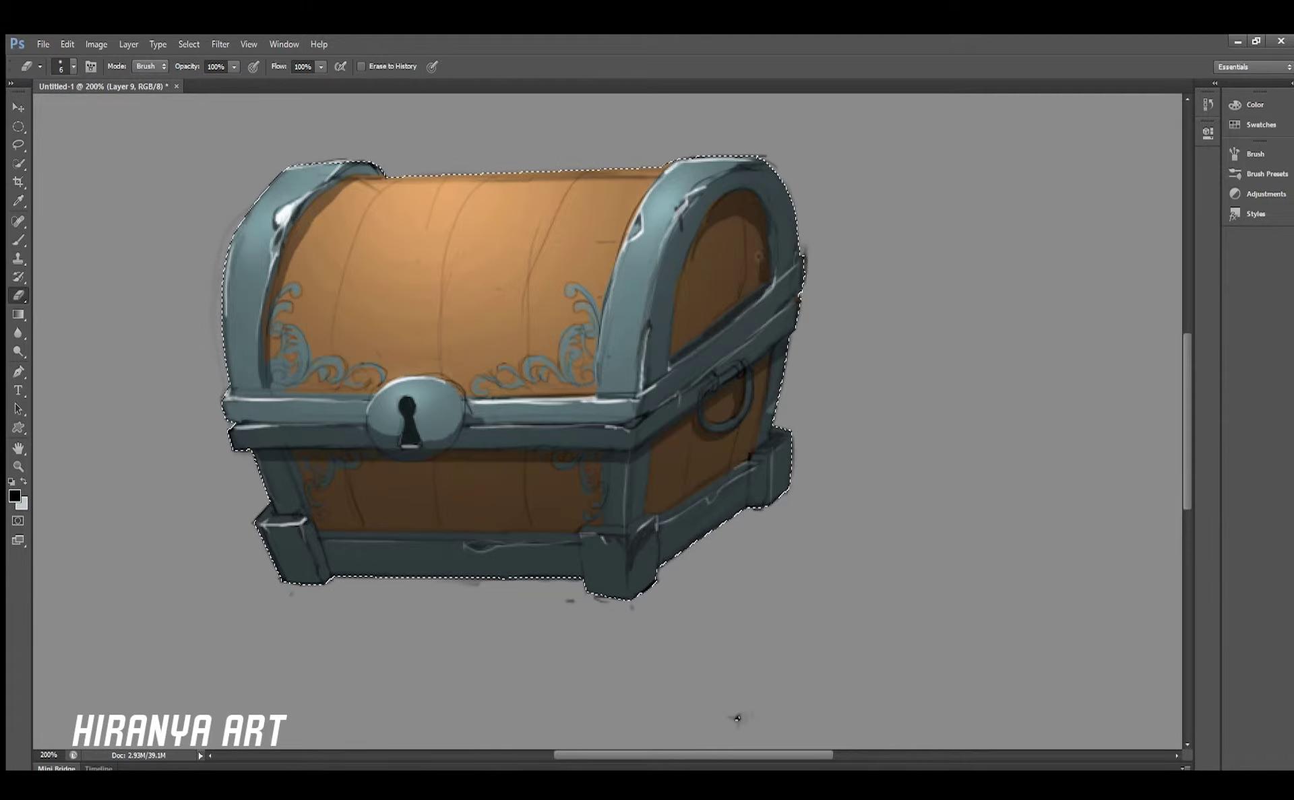
pyautogui.press('b')
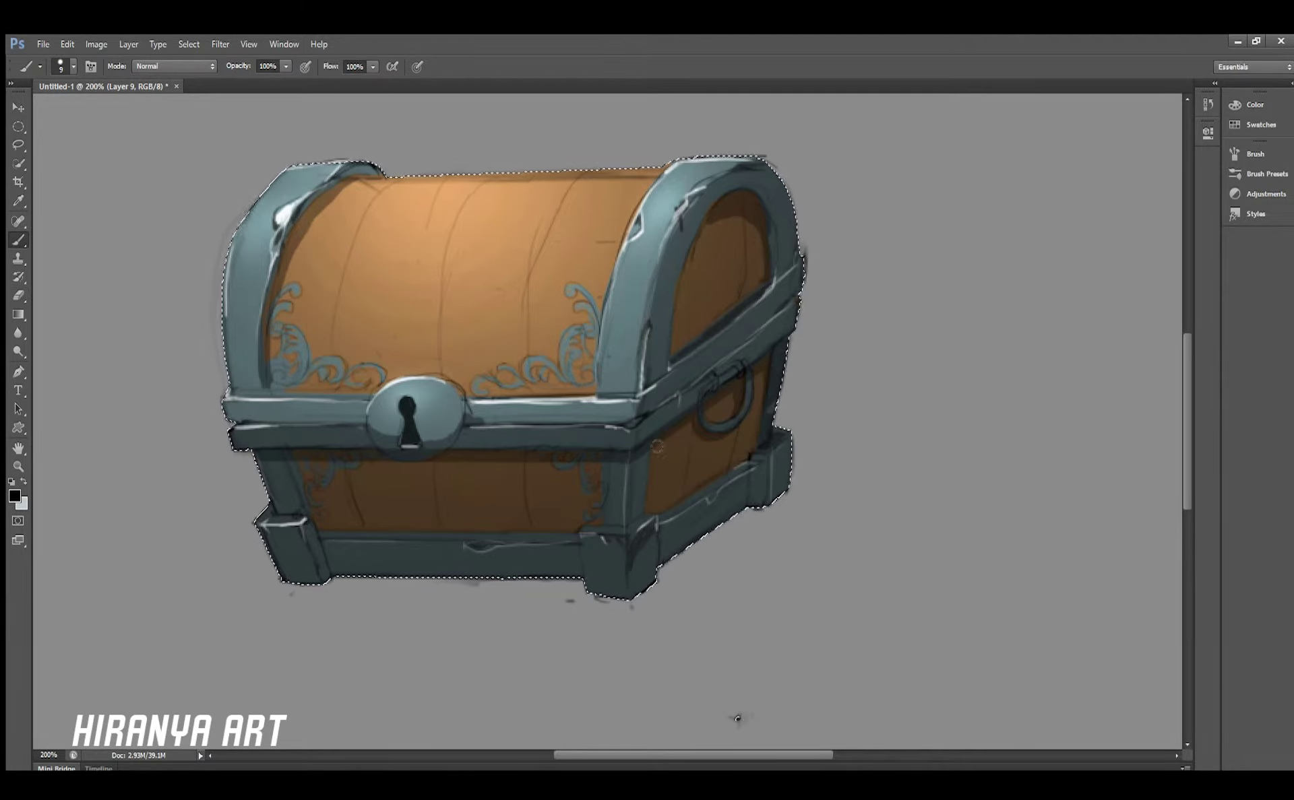
pyautogui.moveTo(655, 441); pyautogui.dragTo(655, 514)
pyautogui.moveTo(313, 529)
pyautogui.mouseDown()
pyautogui.moveTo(597, 524)
pyautogui.moveTo(634, 574)
pyautogui.mouseUp()
pyautogui.hotkey('ctrl', 'z')
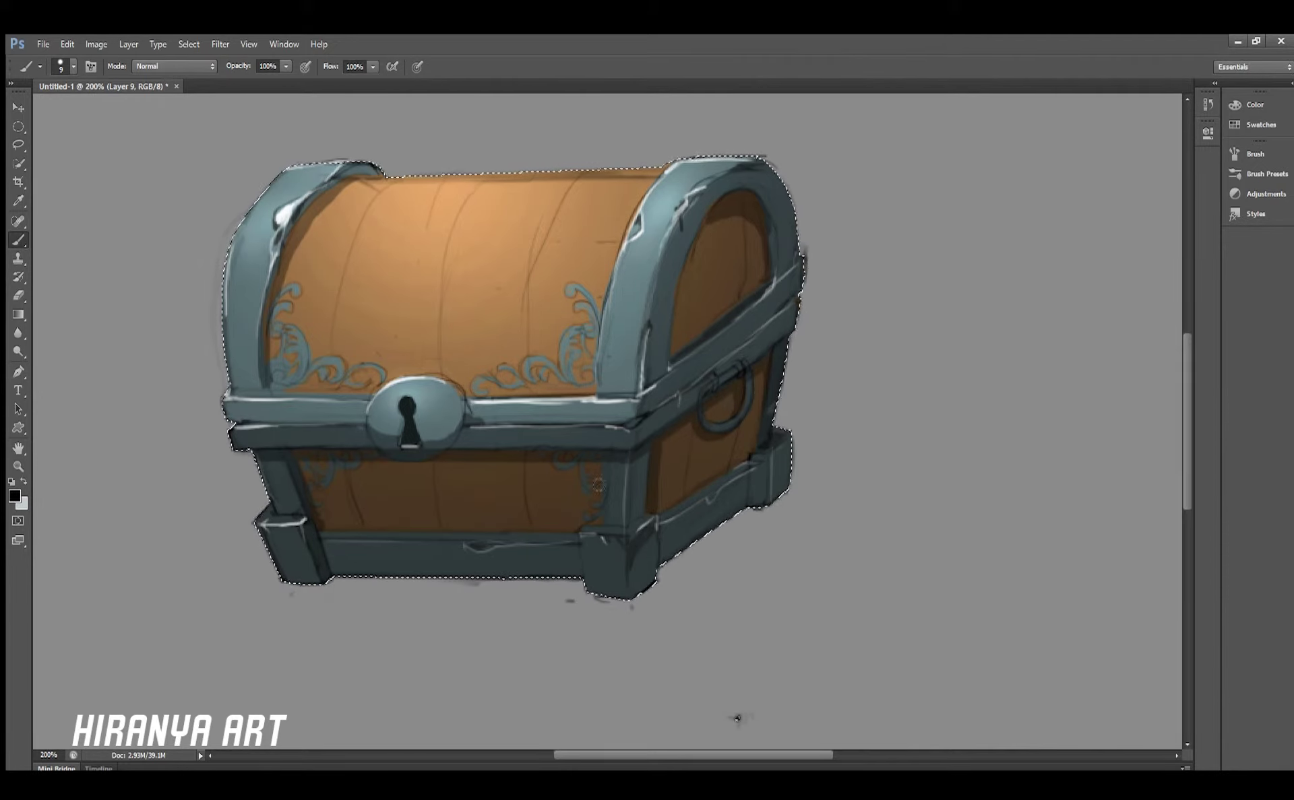
# Shade the right-front leg, side base and right side dark, then make a merged copy
pyautogui.moveTo(645, 452)
pyautogui.mouseDown()
pyautogui.moveTo(644, 593)
pyautogui.moveTo(741, 512)
pyautogui.mouseUp()
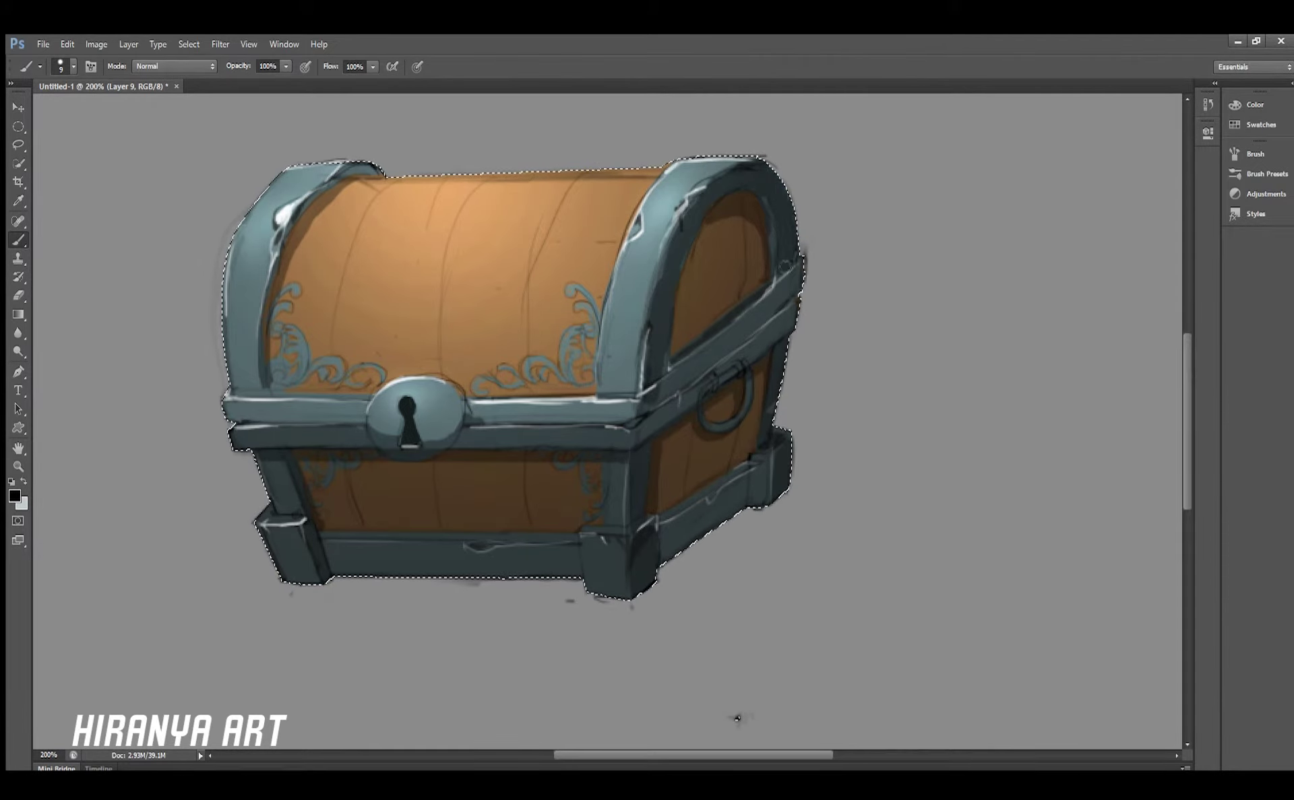
pyautogui.hotkey('ctrl', '-')
pyautogui.hotkey('ctrl', '+')
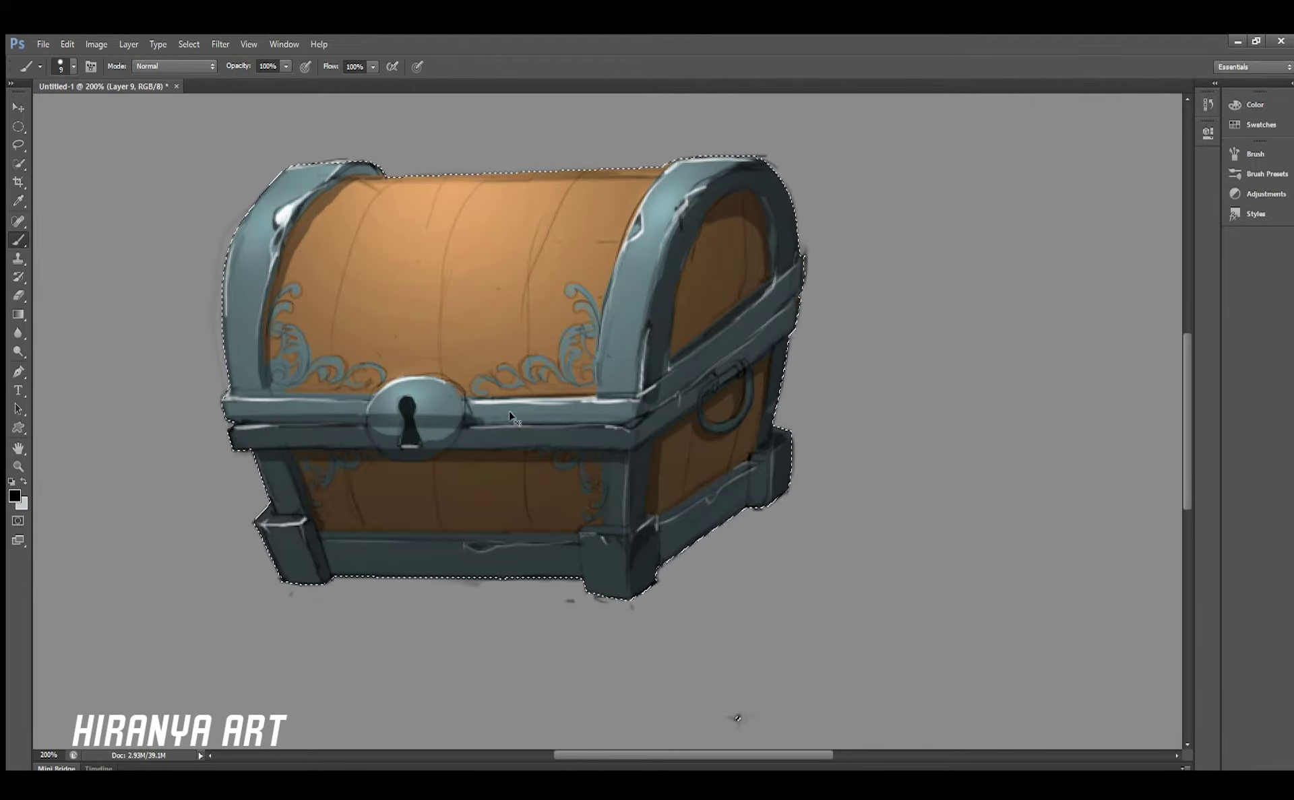
pyautogui.moveTo(755, 367); pyautogui.dragTo(640, 472)
pyautogui.hotkey('ctrl', '-')
pyautogui.hotkey('ctrl', '+')
pyautogui.moveTo(737, 390); pyautogui.dragTo(792, 475)
pyautogui.press('[')
pyautogui.press('[')
pyautogui.press('[')
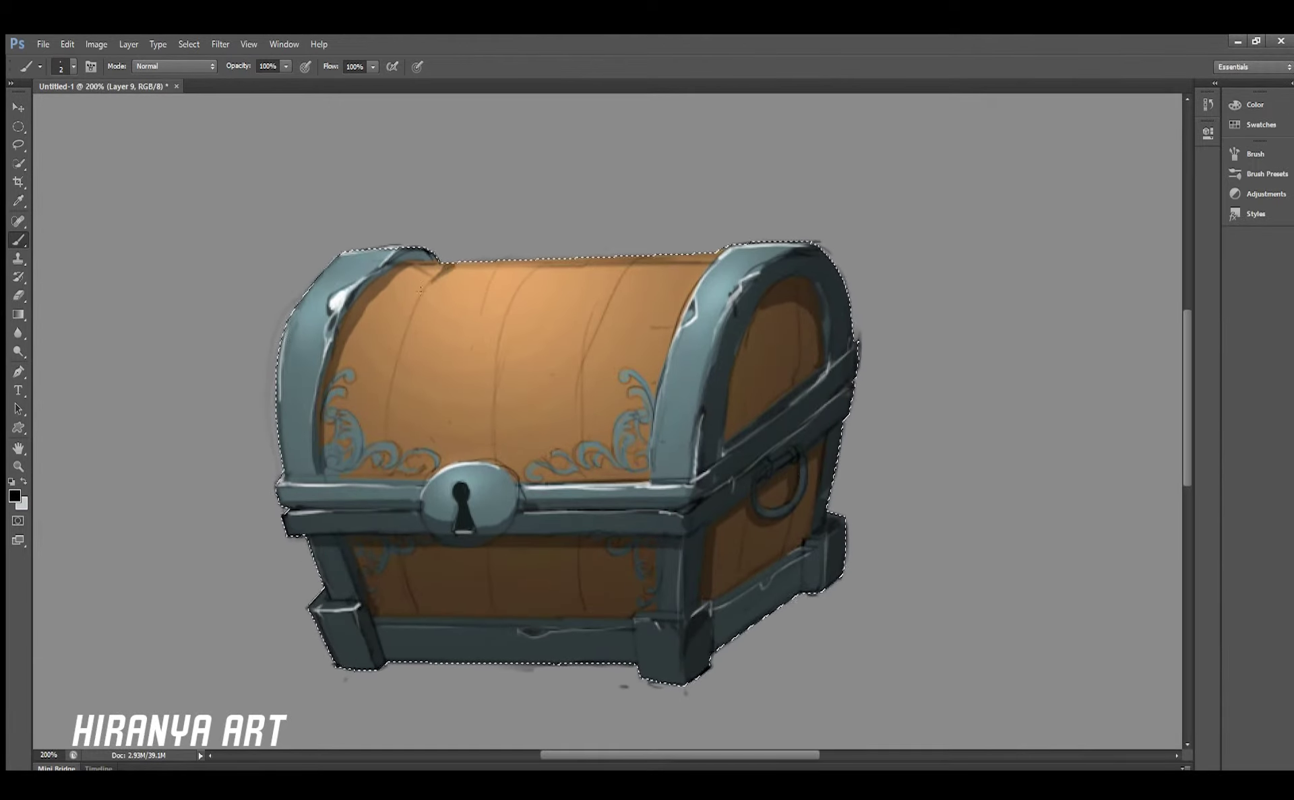
pyautogui.hotkey('ctrl', 'alt', 'e')
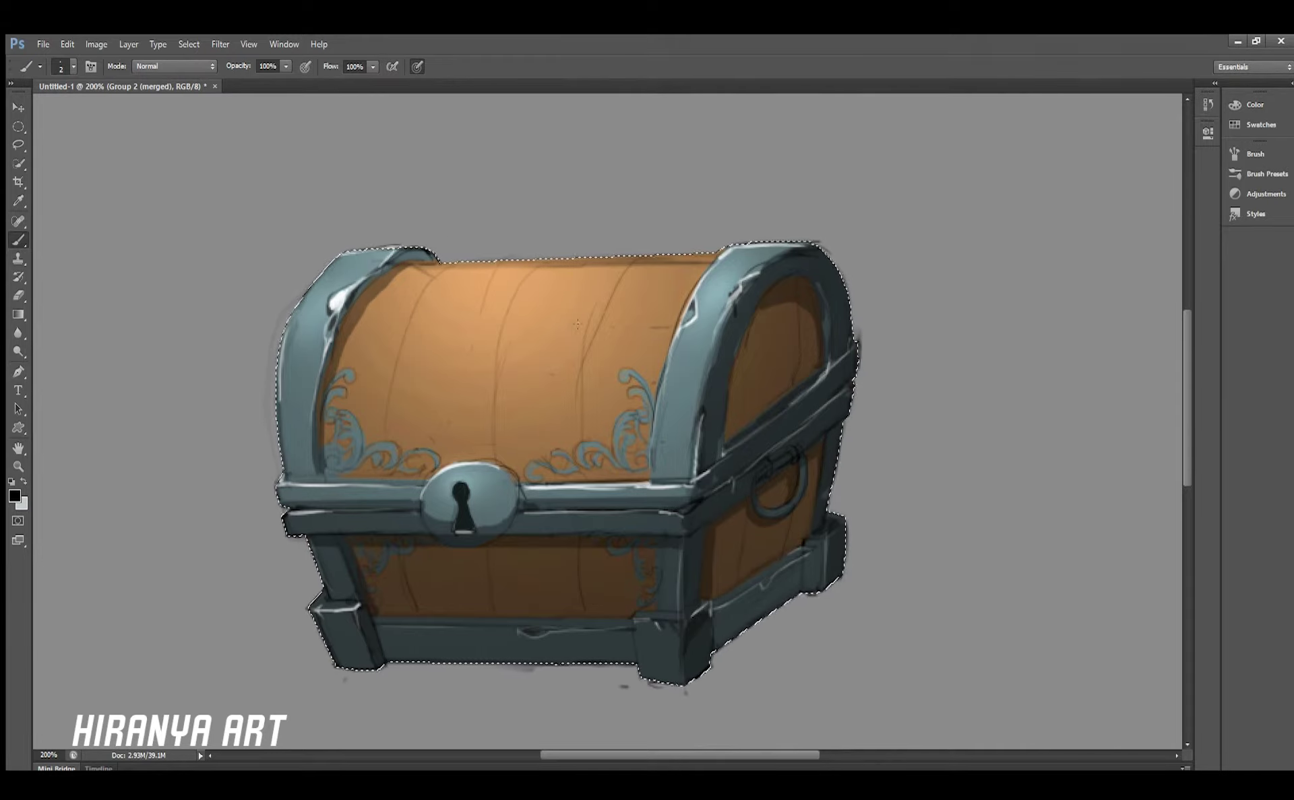
# Paint three thin dark brown cracks across the lid's left, middle and right planks
pyautogui.press('i')
pyautogui.press('b')
pyautogui.moveTo(426, 286); pyautogui.dragTo(391, 416)
pyautogui.moveTo(529, 264); pyautogui.dragTo(492, 414)
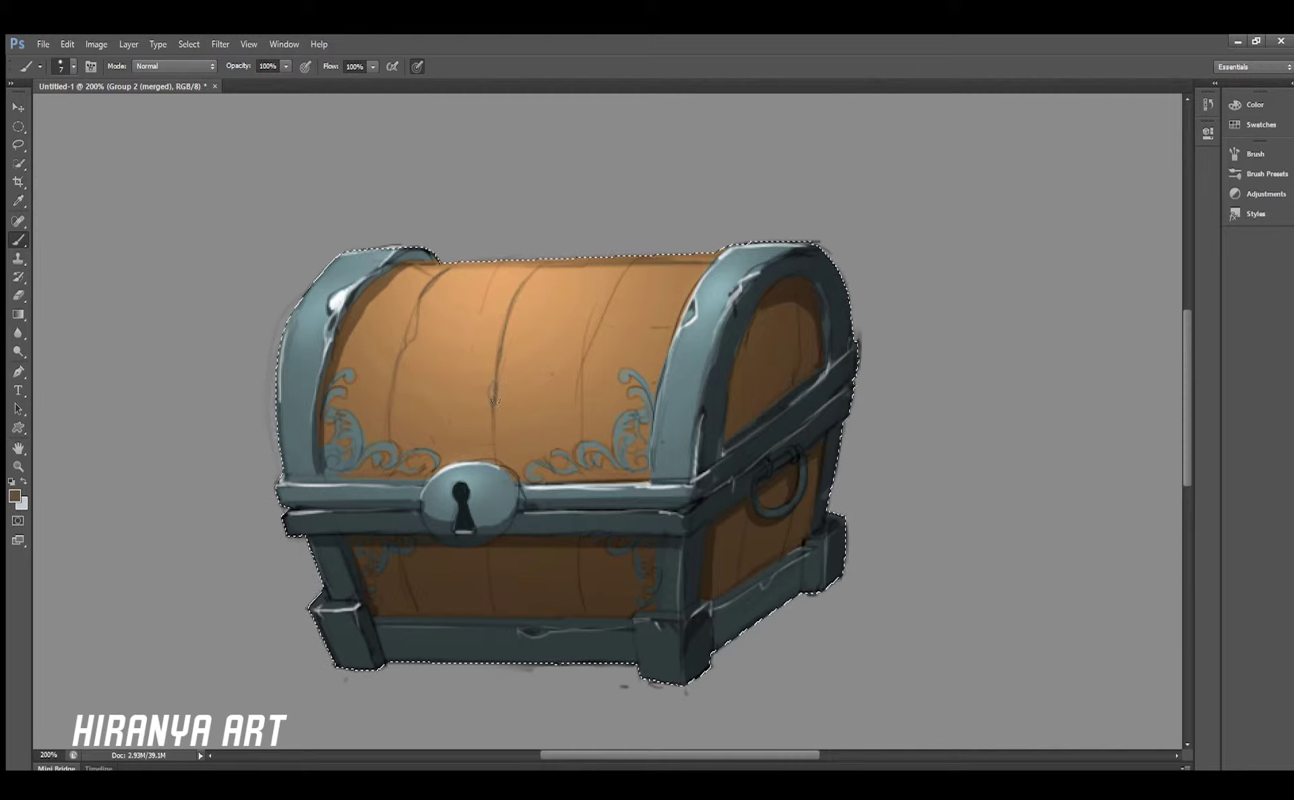
pyautogui.moveTo(611, 295); pyautogui.dragTo(583, 415)
# Darken the lid cracks in black and add cracks on the lower front and right panels
pyautogui.press('d')
pyautogui.moveTo(497, 403); pyautogui.dragTo(493, 463)
pyautogui.moveTo(392, 391); pyautogui.dragTo(386, 446)
pyautogui.moveTo(581, 545); pyautogui.dragTo(576, 600)
pyautogui.moveTo(488, 546); pyautogui.dragTo(492, 610)
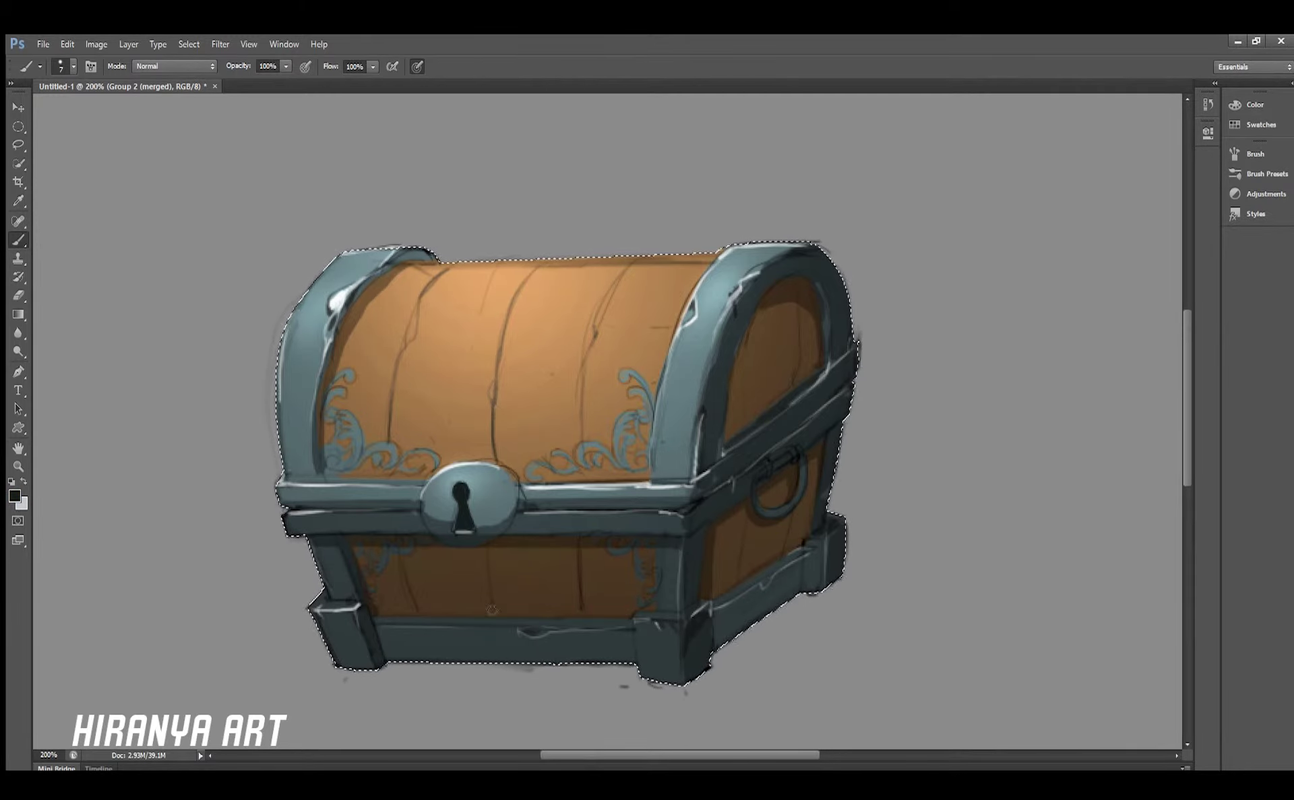
pyautogui.moveTo(802, 347); pyautogui.dragTo(798, 384)
pyautogui.moveTo(597, 331)
pyautogui.mouseDown()
pyautogui.moveTo(583, 405)
pyautogui.moveTo(528, 483)
pyautogui.moveTo(630, 608)
pyautogui.mouseUp()
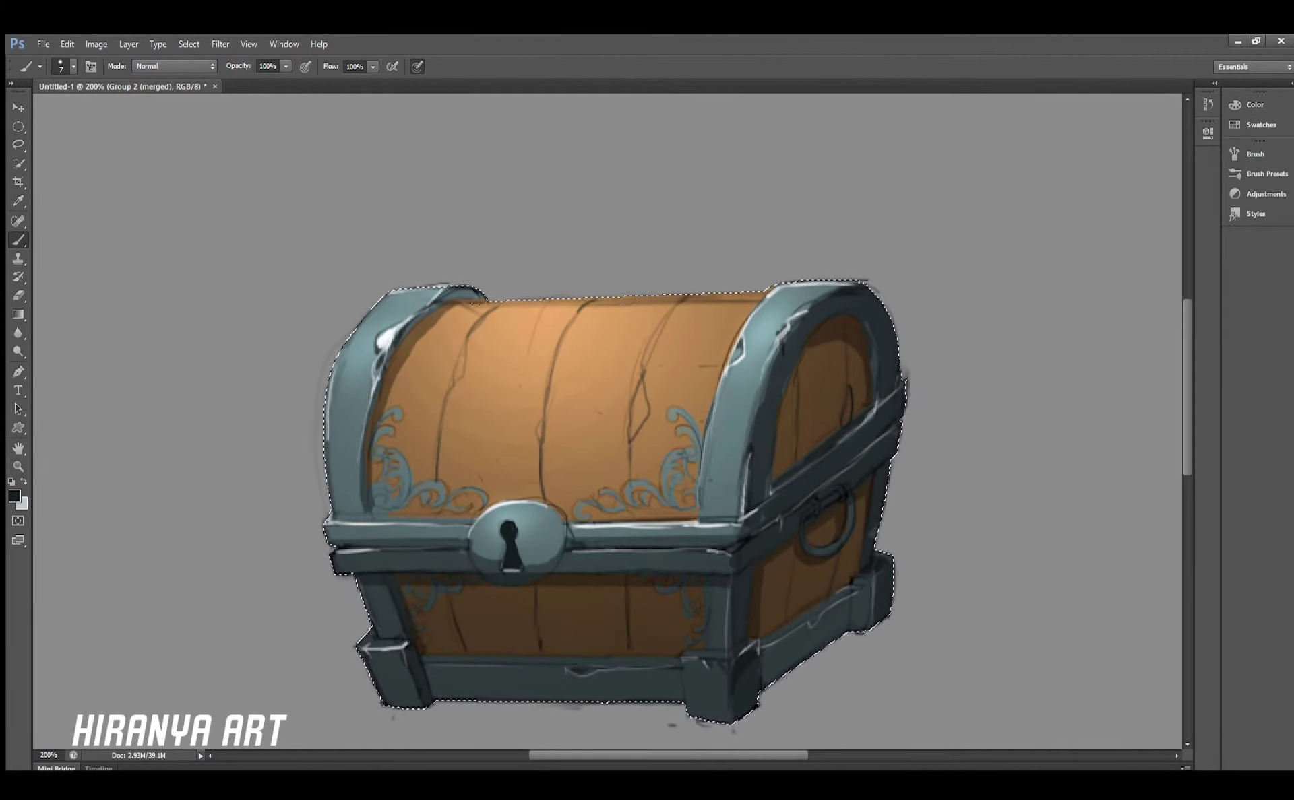
pyautogui.moveTo(715, 389); pyautogui.dragTo(677, 324)
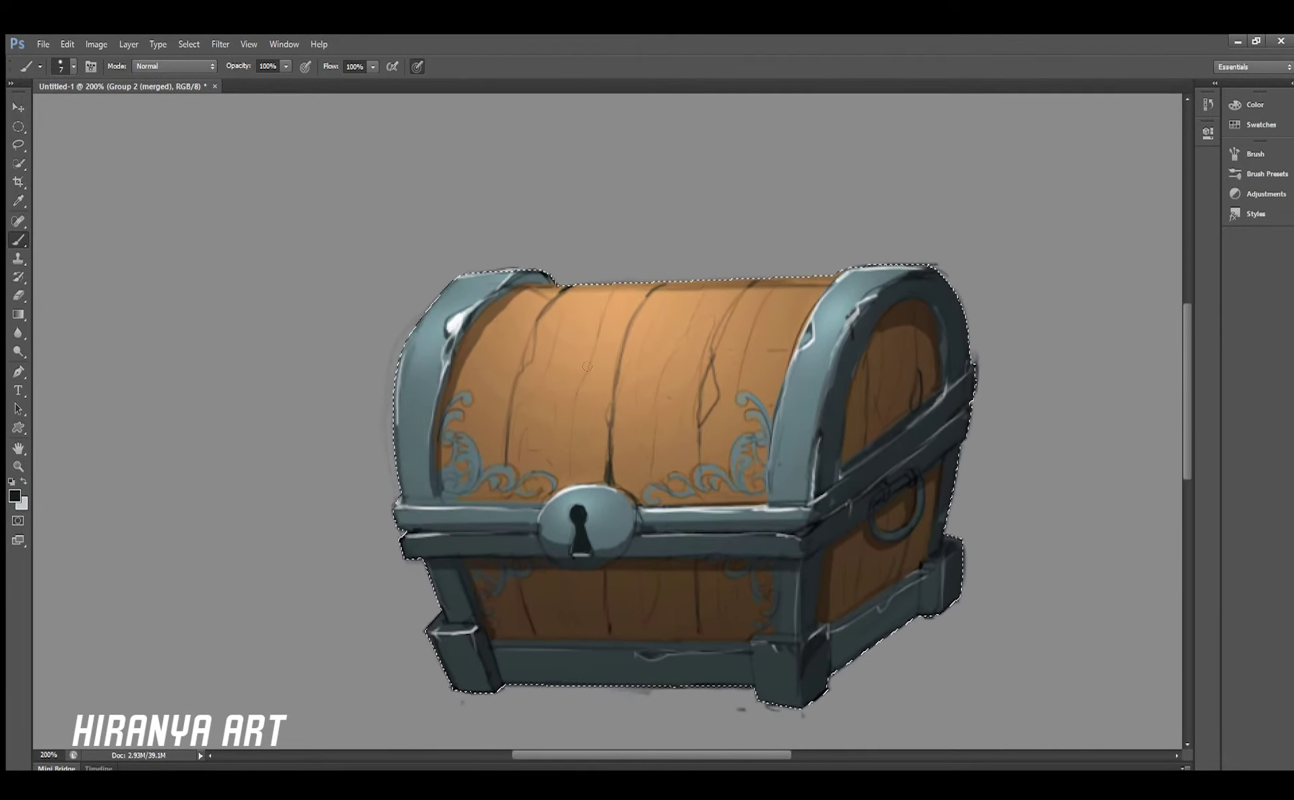
pyautogui.press('i')
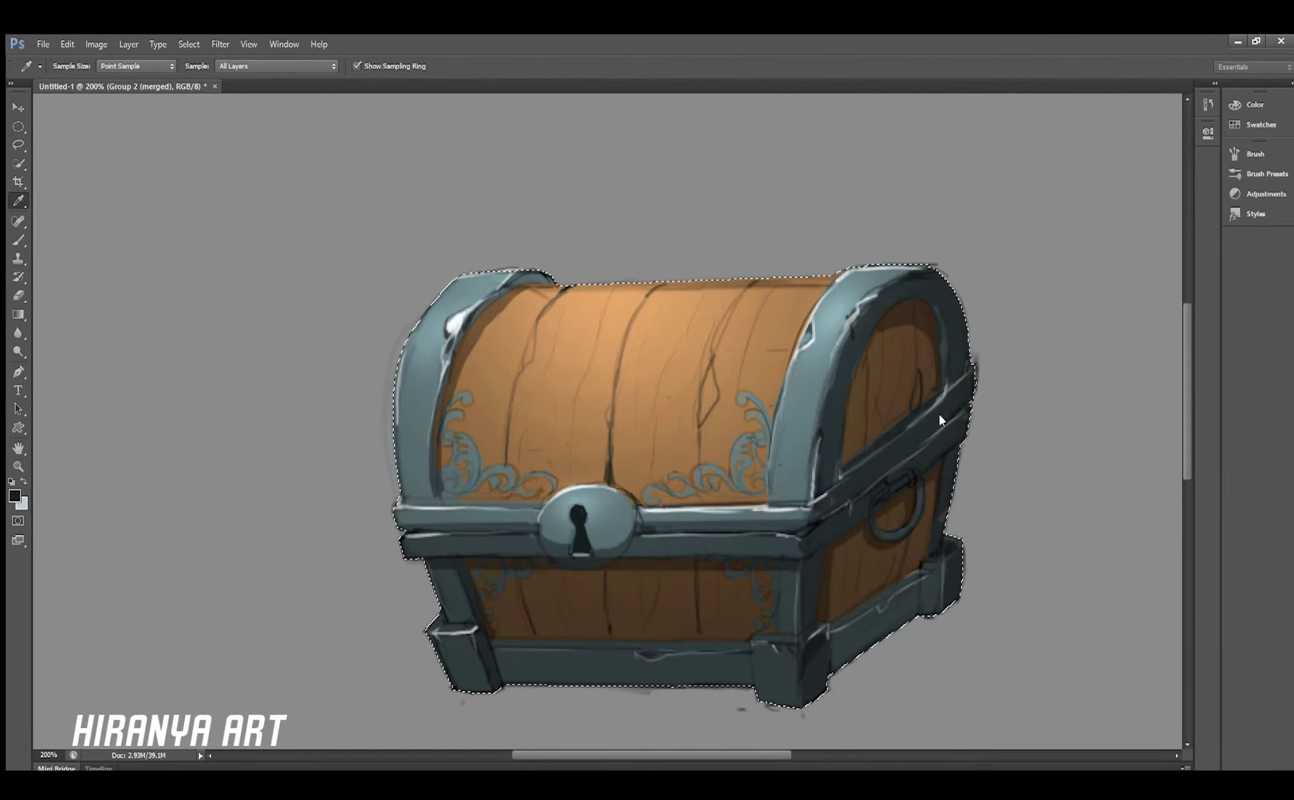
# Paint yellow highlight strokes along five lid planks plus a curved one on the left
pyautogui.press('b')
pyautogui.moveTo(594, 352); pyautogui.dragTo(578, 398)
pyautogui.moveTo(712, 354); pyautogui.dragTo(701, 411)
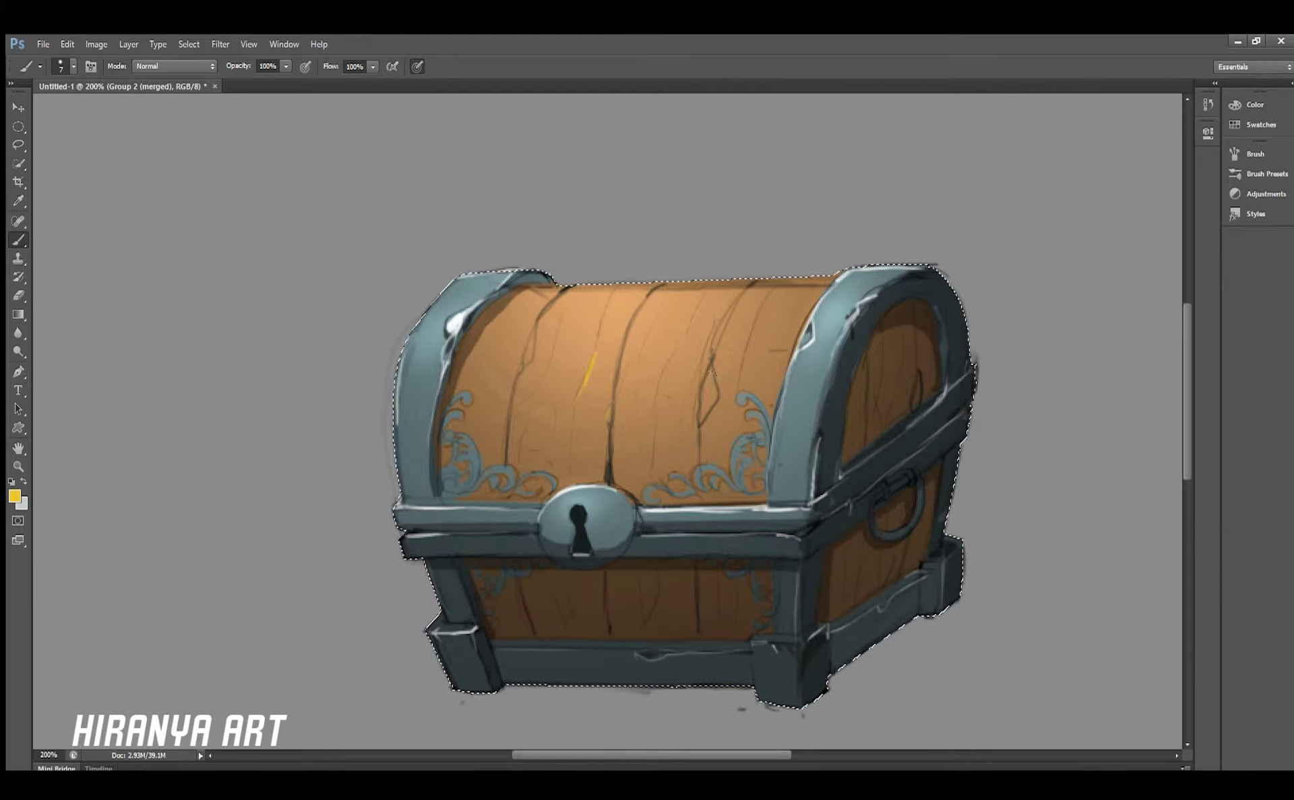
pyautogui.moveTo(758, 282); pyautogui.dragTo(719, 357)
pyautogui.moveTo(644, 314); pyautogui.dragTo(622, 359)
pyautogui.moveTo(543, 323)
pyautogui.mouseDown()
pyautogui.moveTo(527, 374)
pyautogui.moveTo(502, 373)
pyautogui.mouseUp()
pyautogui.press('h')
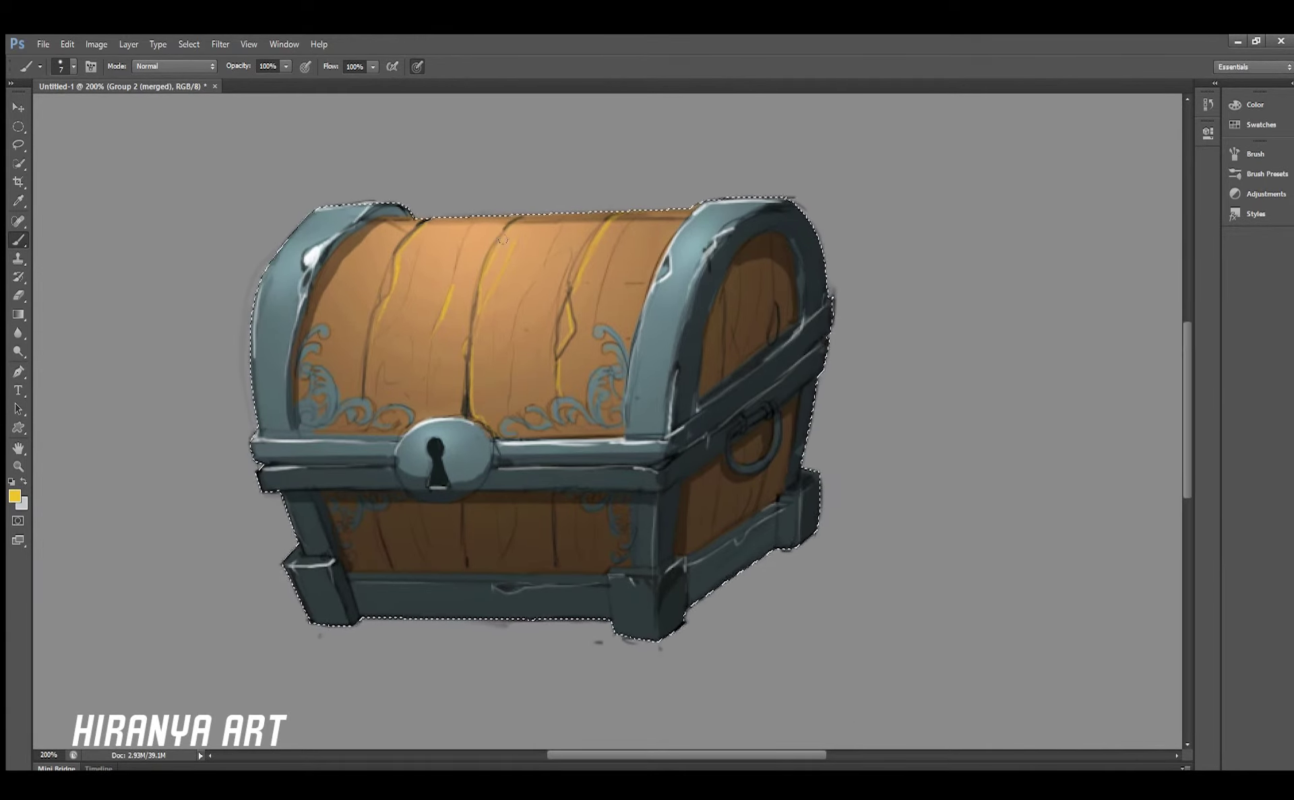
pyautogui.moveTo(404, 343); pyautogui.dragTo(394, 383)
# Add a black crack across the lid and a small yellow mark on its top edge
pyautogui.press('d')
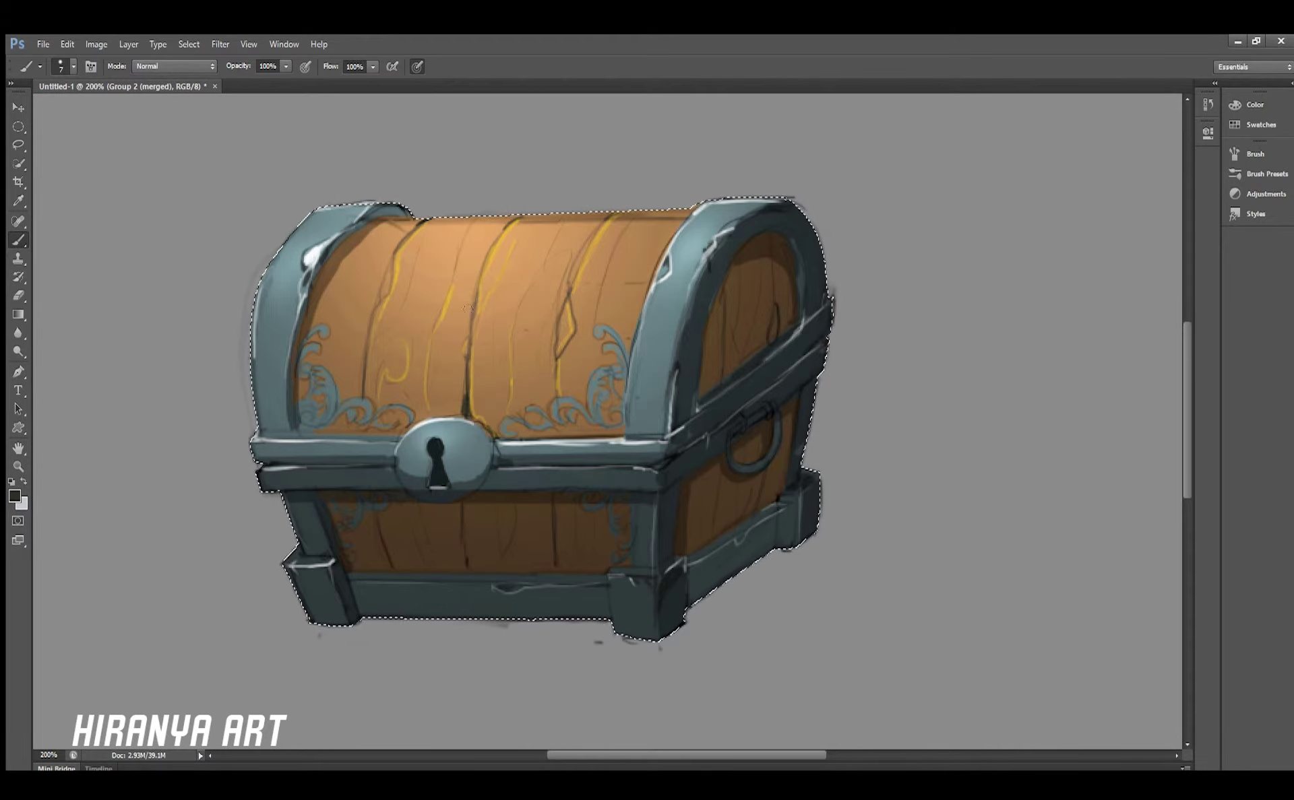
pyautogui.moveTo(480, 291); pyautogui.dragTo(525, 265)
pyautogui.keyDown('alt'); pyautogui.click(590, 239); pyautogui.keyUp('alt')
pyautogui.keyDown('alt'); pyautogui.click(512, 236); pyautogui.keyUp('alt')
pyautogui.moveTo(551, 214); pyautogui.dragTo(554, 226)
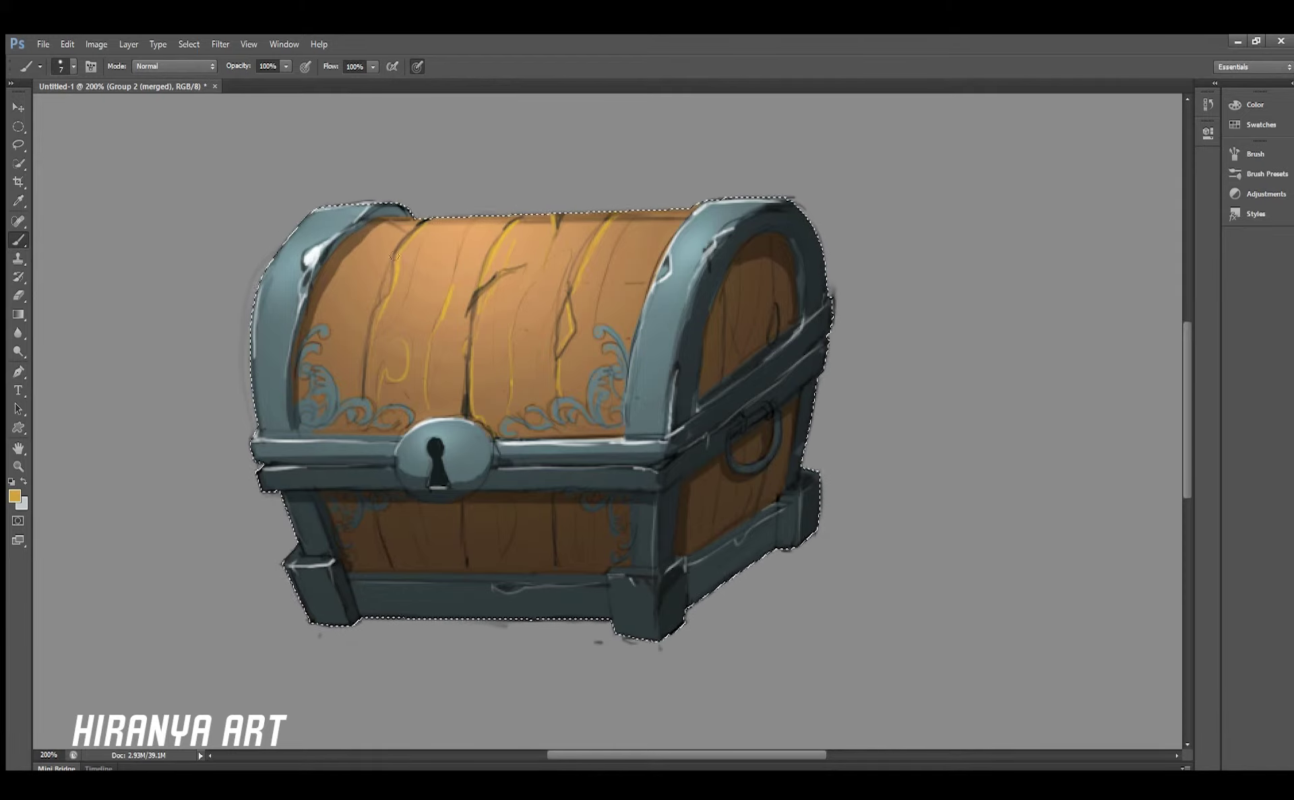
pyautogui.press('d')
pyautogui.keyDown('alt'); pyautogui.click(398, 227); pyautogui.keyUp('alt')
pyautogui.hotkey('ctrl', '-')
pyautogui.hotkey('ctrl', '-')
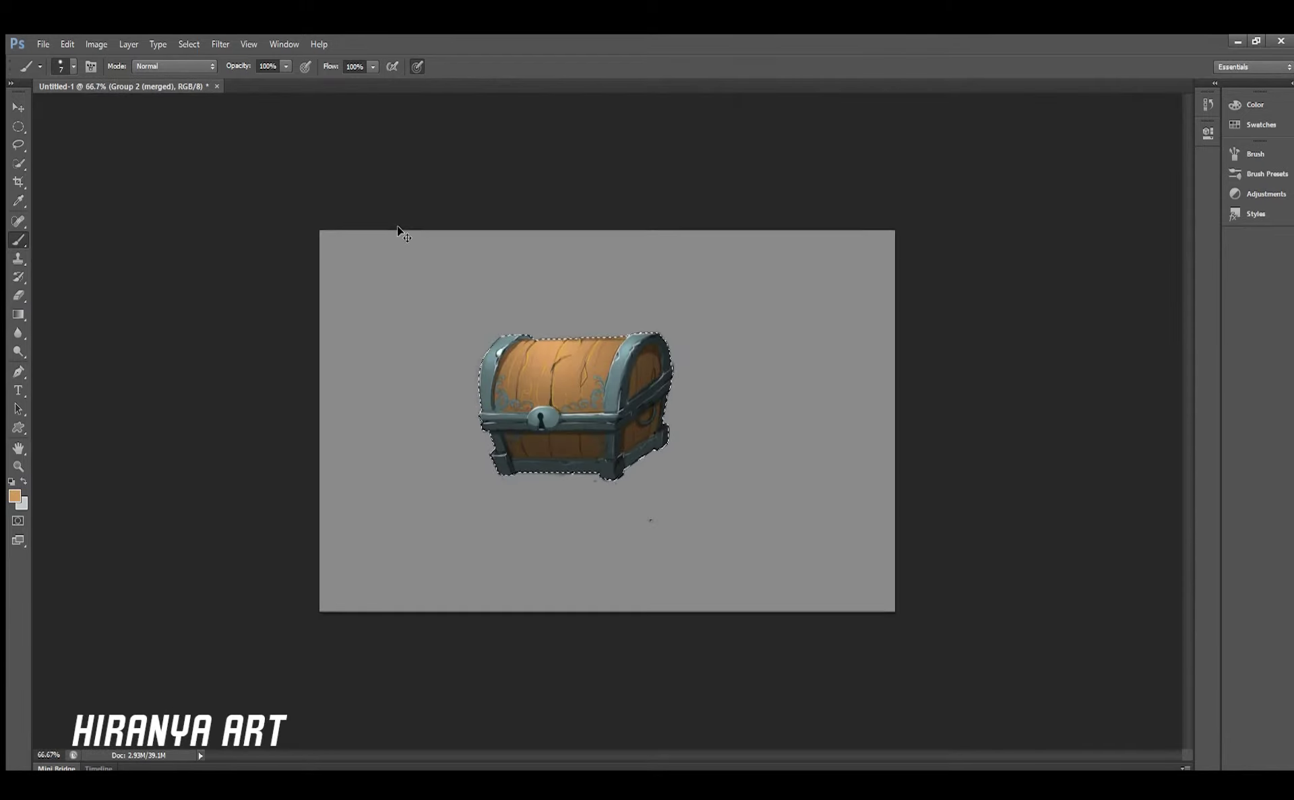
# Zoom in to 300% and scroll around to inspect the chest's details
pyautogui.hotkey('ctrl', '+')
pyautogui.hotkey('ctrl', '+')
pyautogui.hotkey('ctrl', '+')
pyautogui.scroll(-3, 473, 476)
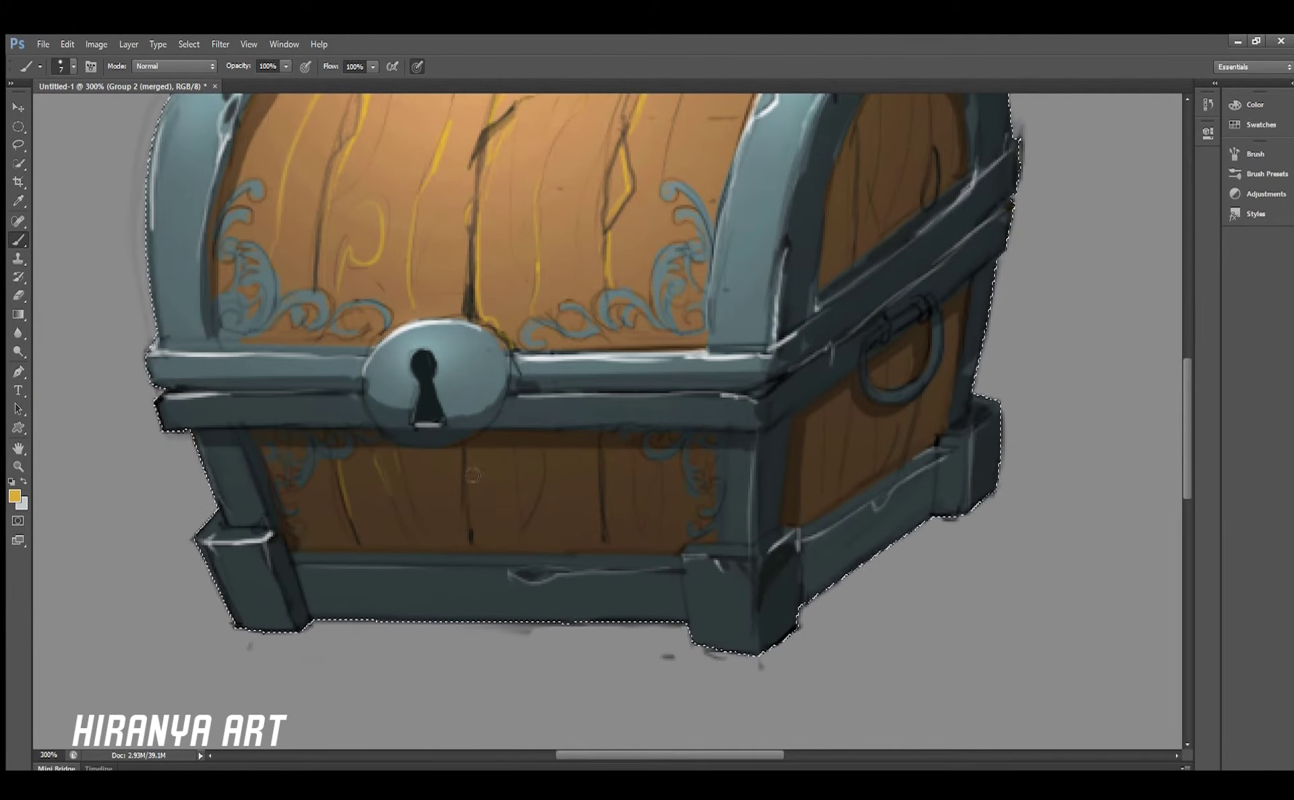
pyautogui.scroll(3, 473, 475)
pyautogui.scroll(3, 473, 476)
pyautogui.scroll(-4, 779, 443)
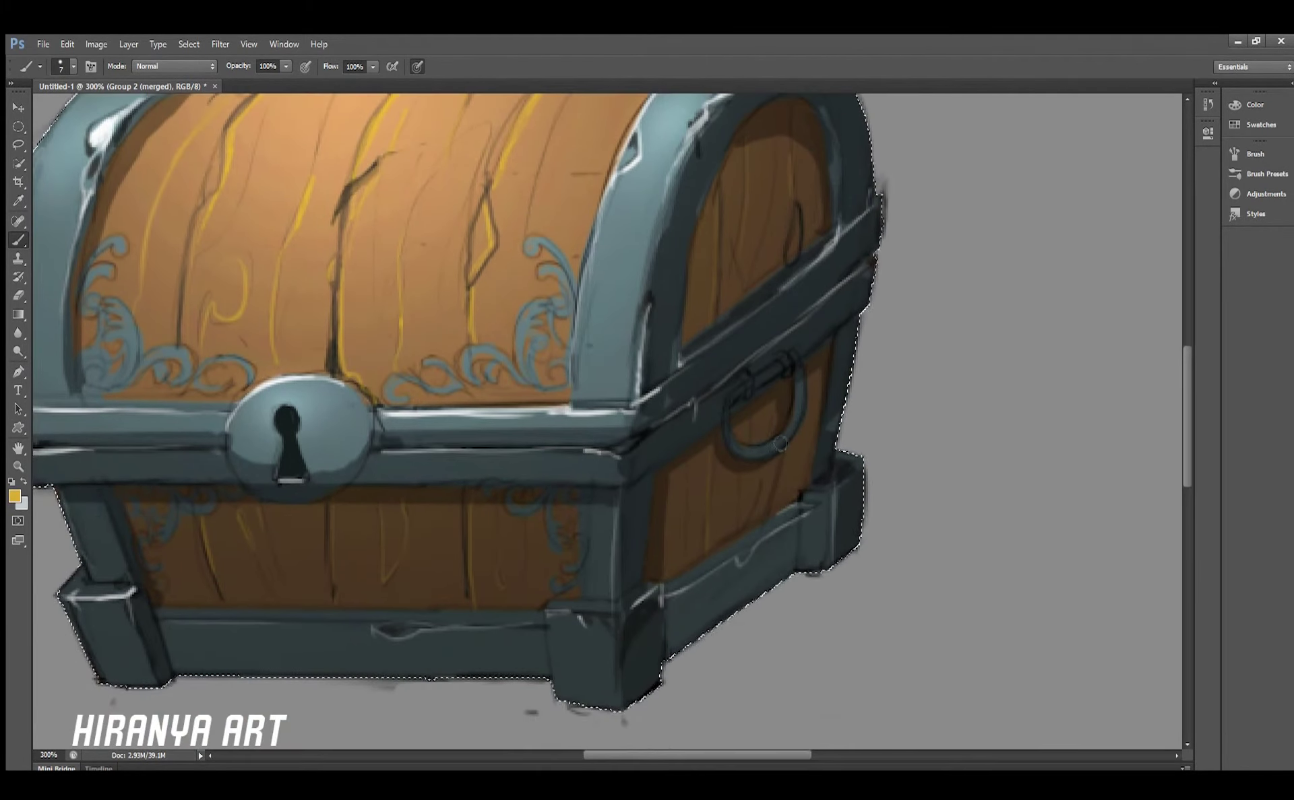
pyautogui.scroll(5, 780, 444)
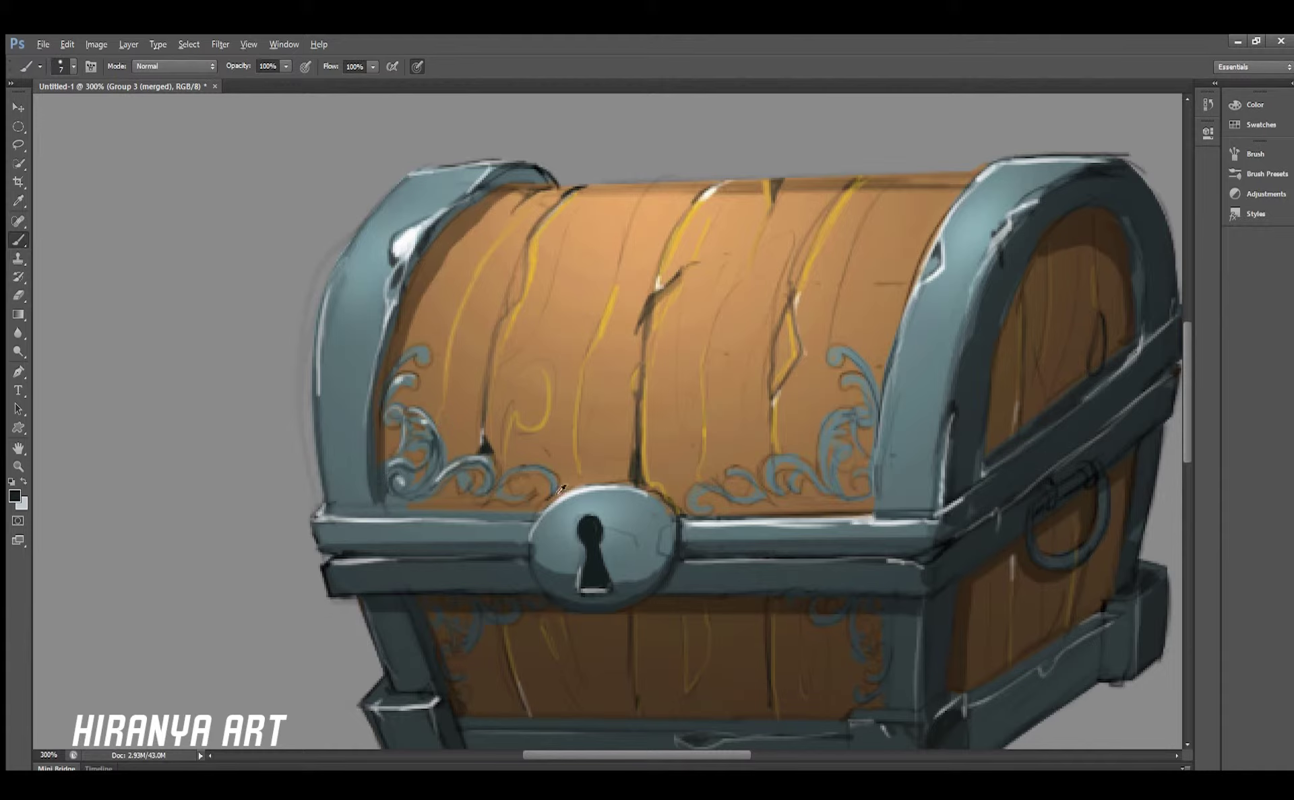
# Brighten the left scroll ornament with a light sampled colour, then pan to the right side
pyautogui.keyDown('alt'); pyautogui.click(477, 447); pyautogui.keyUp('alt')
pyautogui.moveTo(405, 424); pyautogui.dragTo(414, 447)
pyautogui.keyDown('alt'); pyautogui.click(485, 456); pyautogui.keyUp('alt')
pyautogui.scroll(-5, 414, 446)
pyautogui.scroll(5, 454, 428)
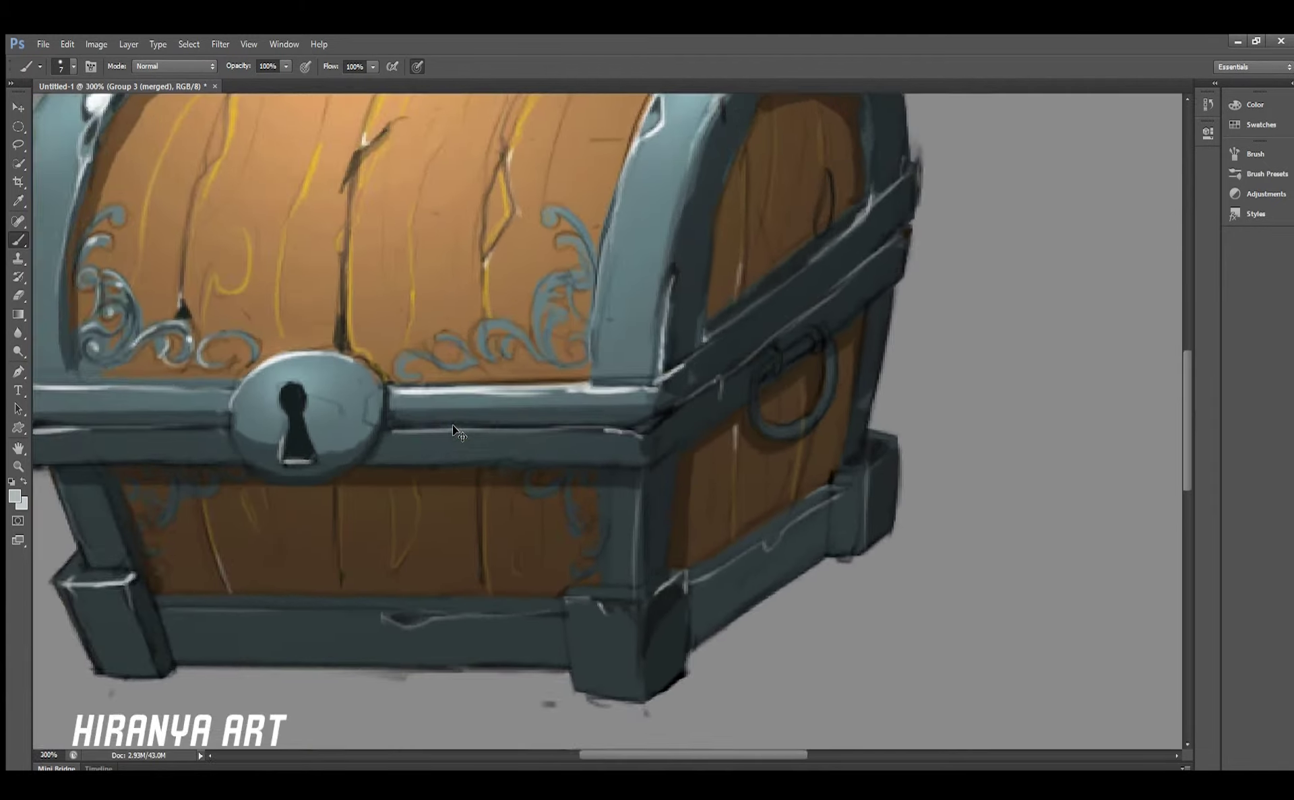
pyautogui.scroll(2, 406, 434)
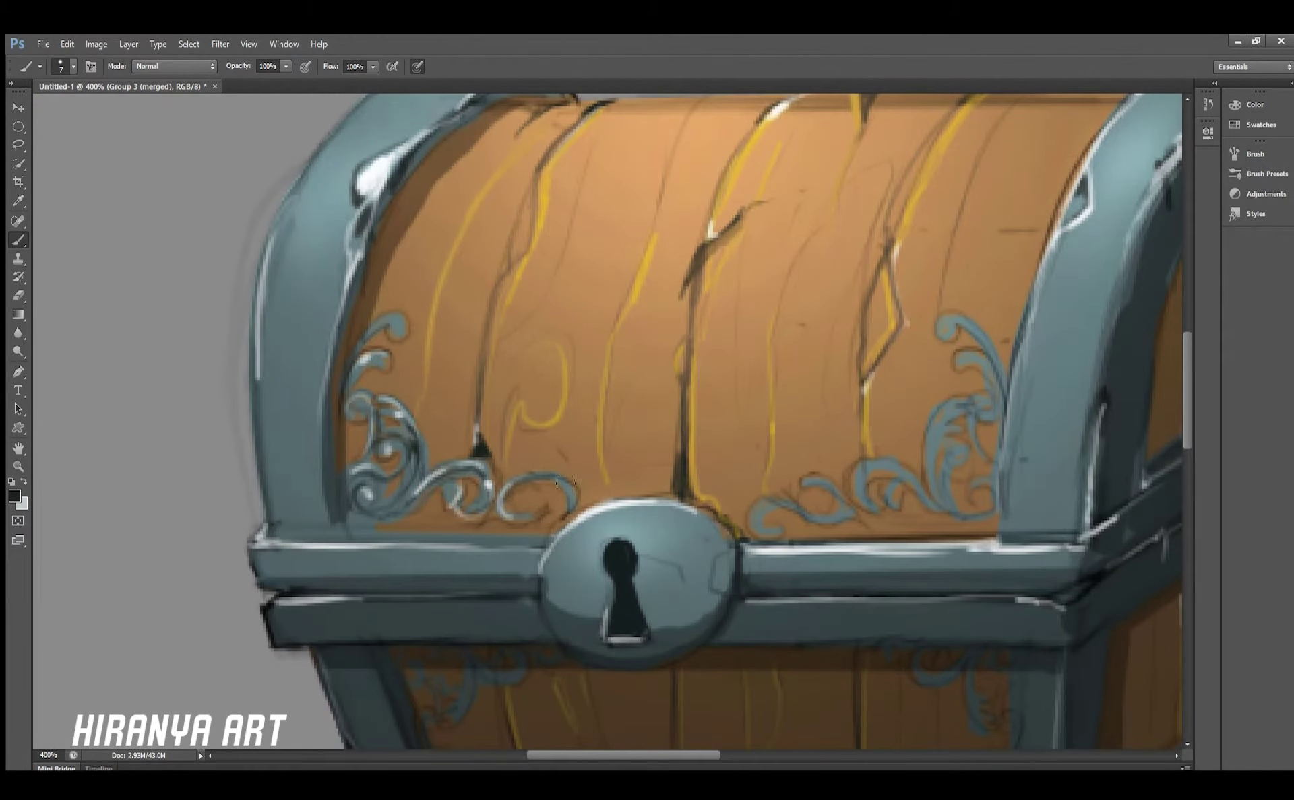
pyautogui.moveTo(500, 446); pyautogui.dragTo(330, 426)
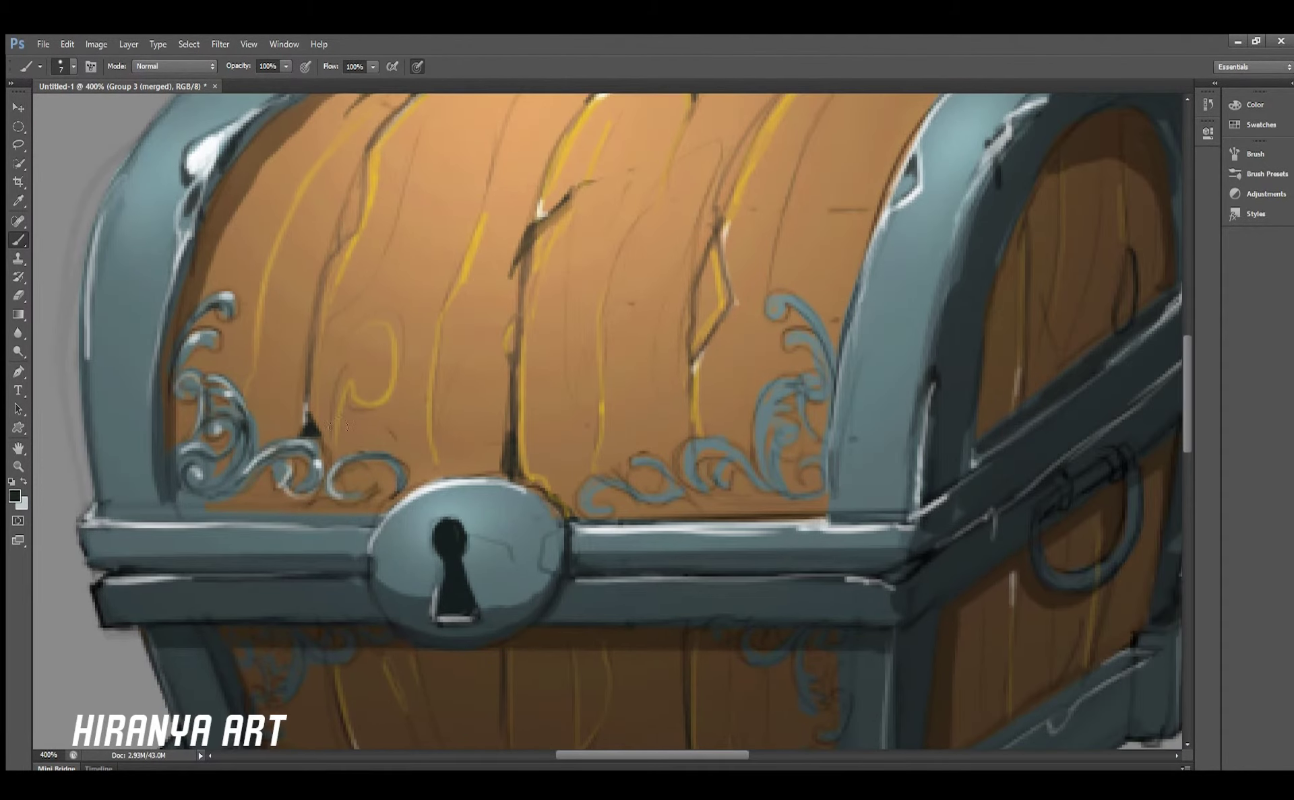
# Add a dark accent to the right scroll ornament, white highlights right of the lock, and sample blue-grey
pyautogui.moveTo(804, 360); pyautogui.dragTo(797, 306)
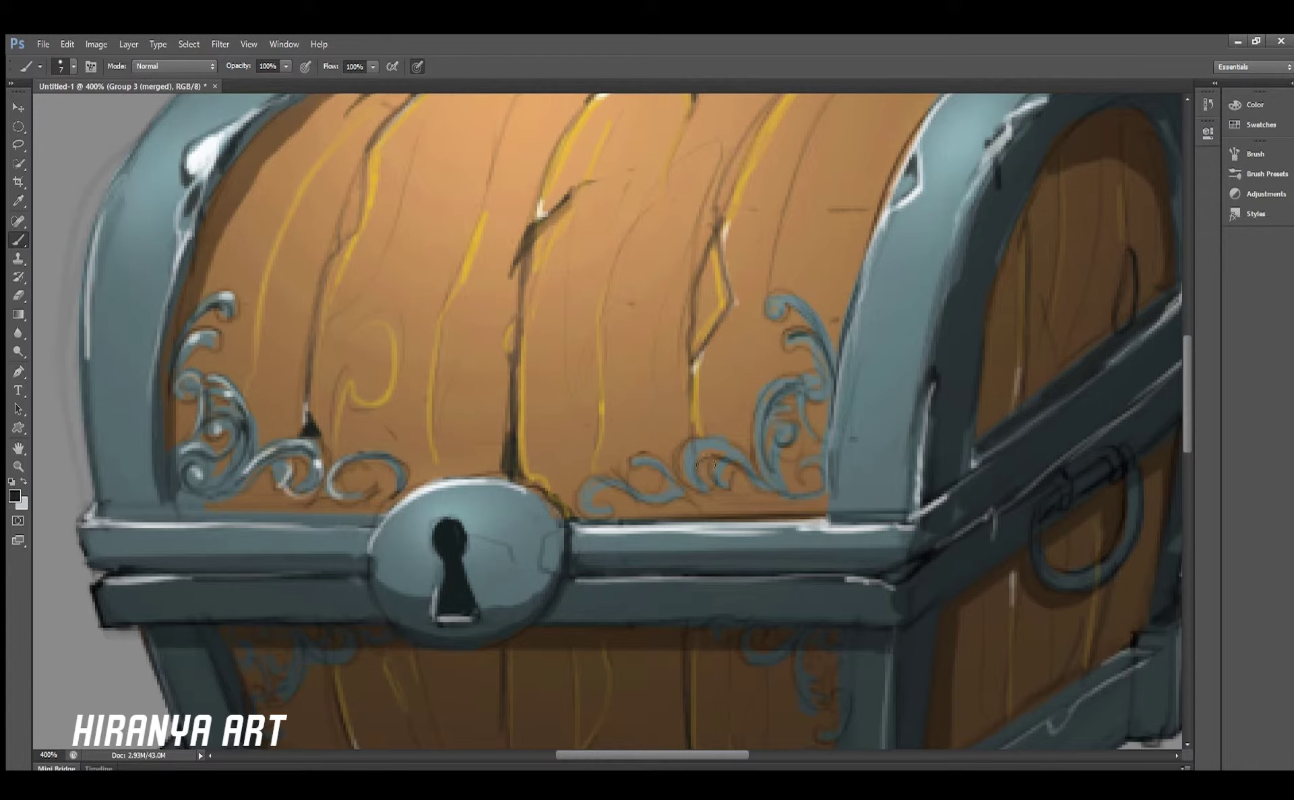
pyautogui.click(23, 482)
pyautogui.moveTo(593, 509)
pyautogui.mouseDown()
pyautogui.moveTo(585, 492)
pyautogui.moveTo(802, 391)
pyautogui.mouseUp()
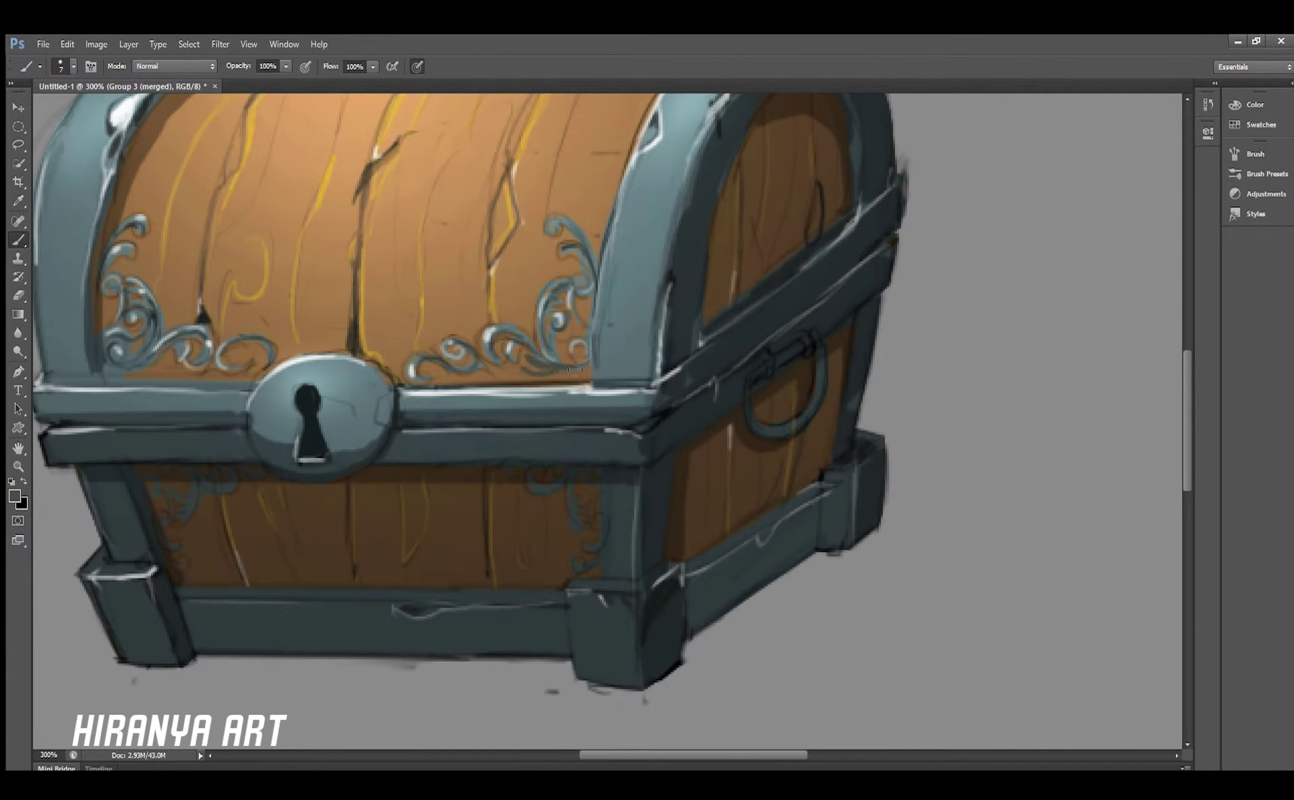
pyautogui.keyDown('alt'); pyautogui.click(578, 283); pyautogui.keyUp('alt')
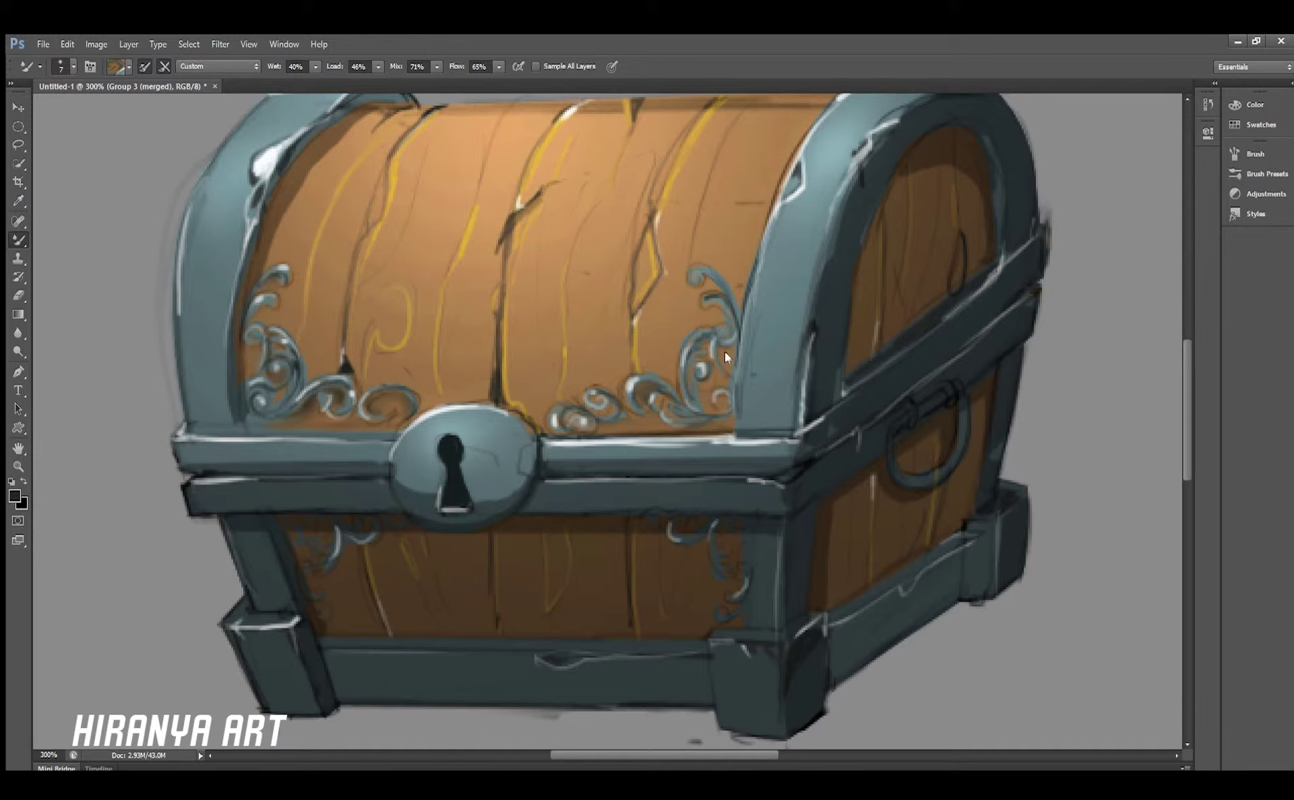
# With the normal brush, sample the brown of the wooden planks and reposition the view on the chest
pyautogui.hotkey('ctrl', '-')
pyautogui.hotkey('ctrl', '-')
pyautogui.hotkey('ctrl', '-')
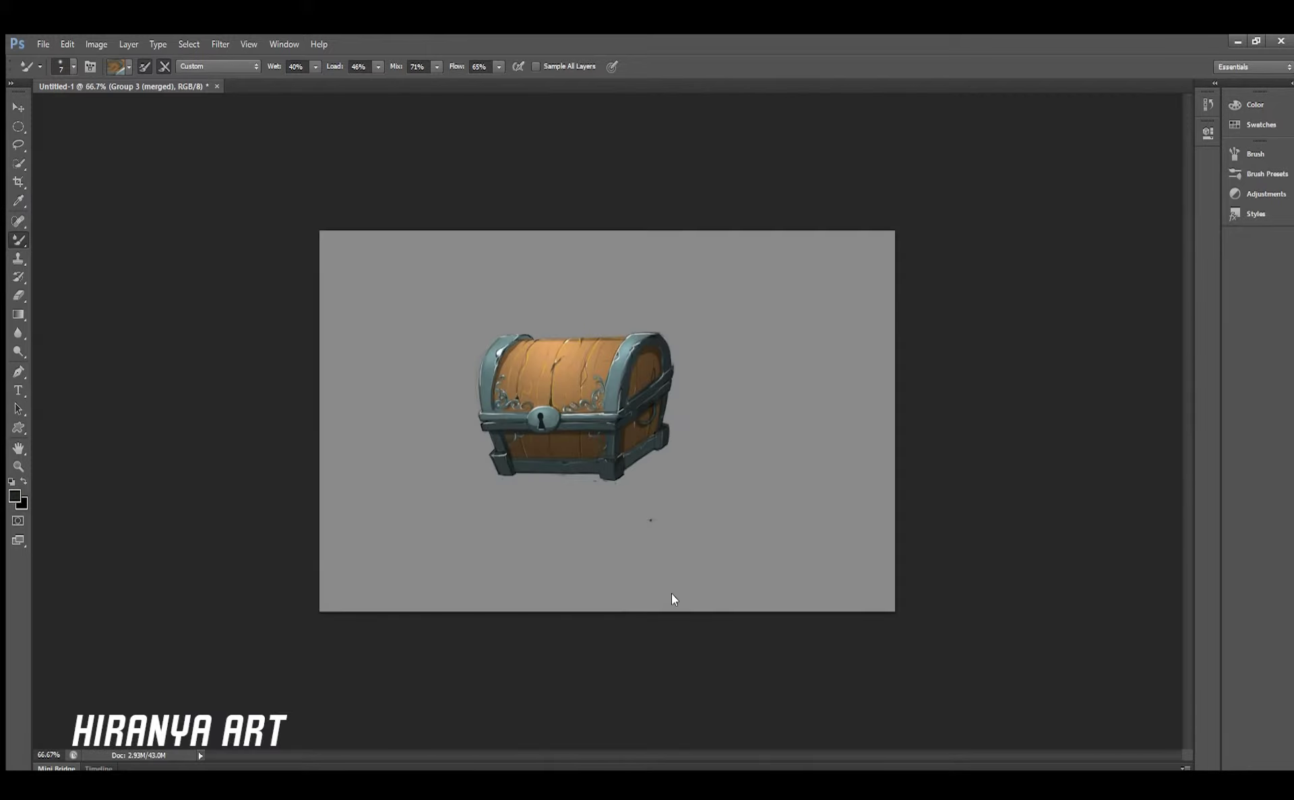
pyautogui.hotkey('ctrl', '+')
pyautogui.hotkey('ctrl', '+')
pyautogui.hotkey('ctrl', '+')
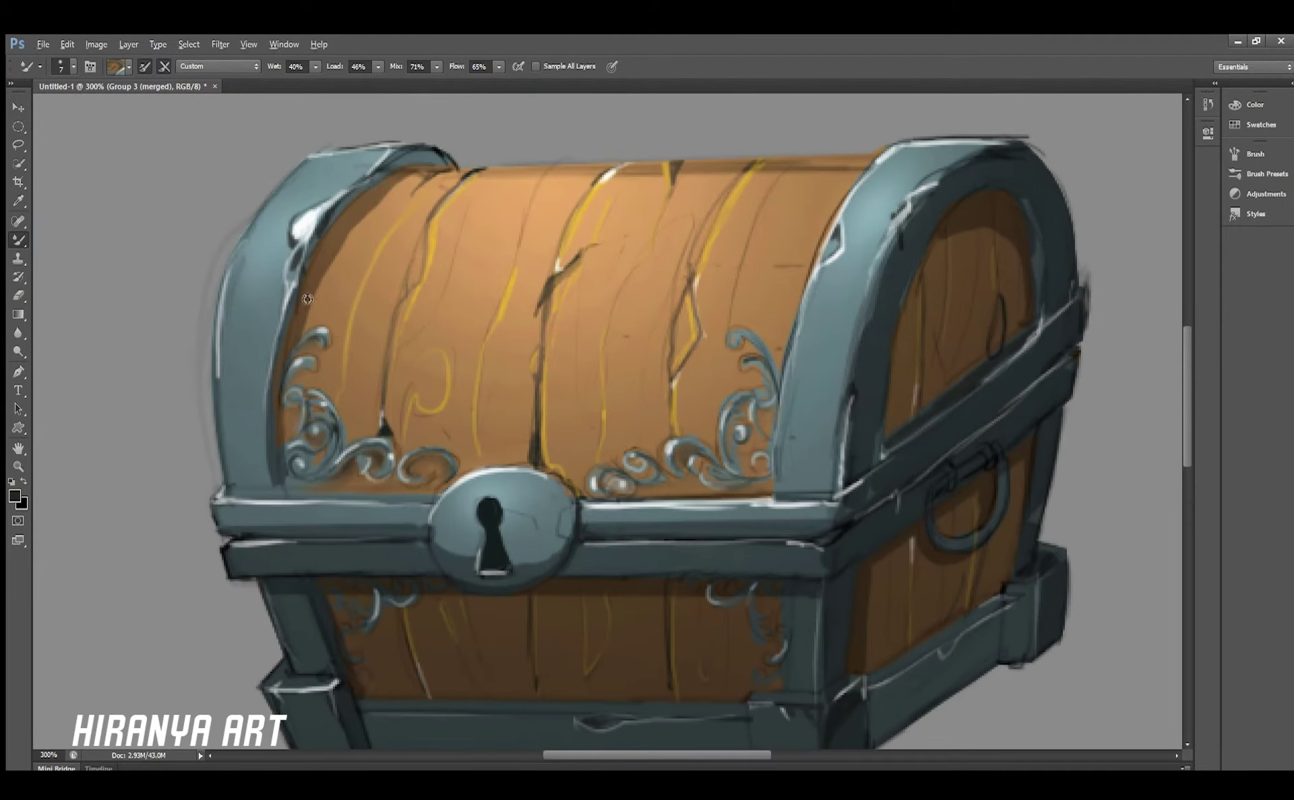
pyautogui.hotkey('shift', 'b')
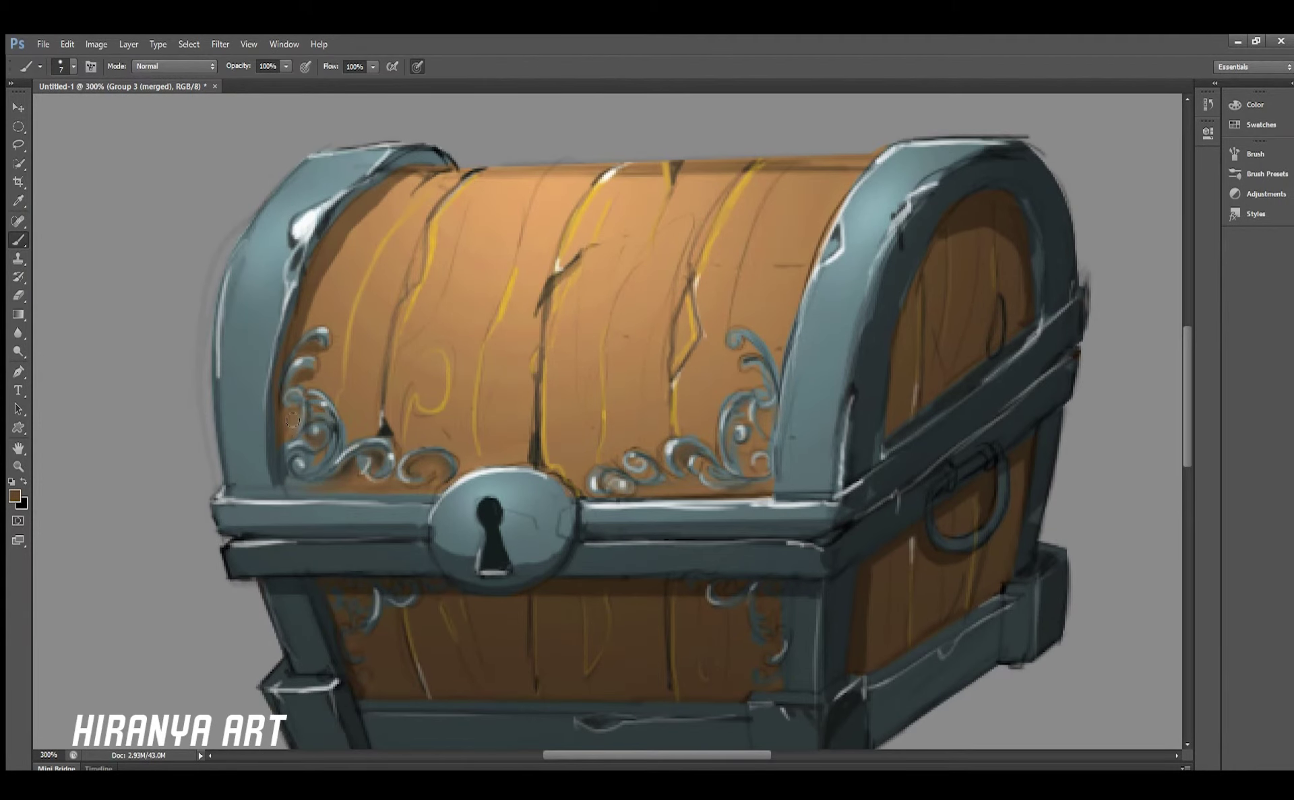
pyautogui.moveTo(407, 466); pyautogui.dragTo(342, 448)
pyautogui.keyDown('alt'); pyautogui.click(343, 448); pyautogui.keyUp('alt')
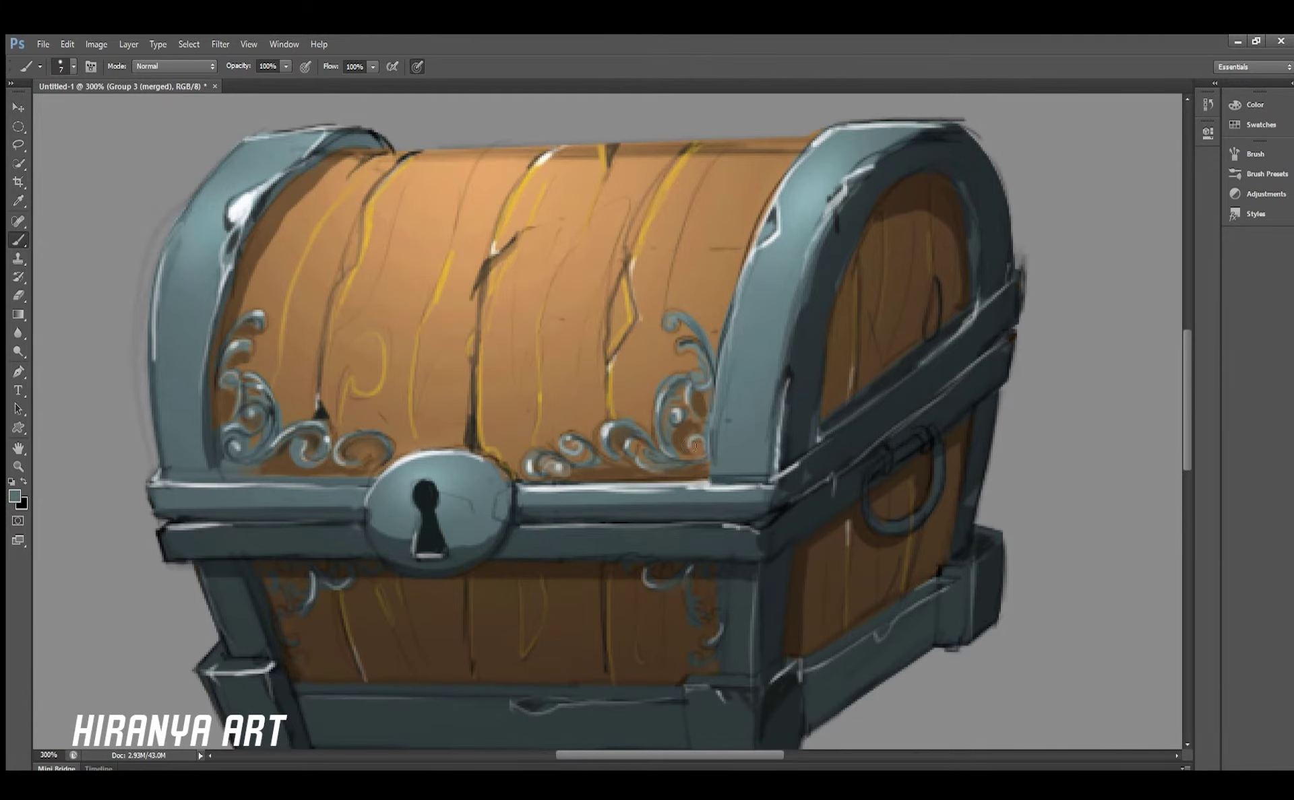
pyautogui.moveTo(699, 459); pyautogui.dragTo(706, 422)
pyautogui.keyDown('alt'); pyautogui.click(684, 521); pyautogui.keyUp('alt')
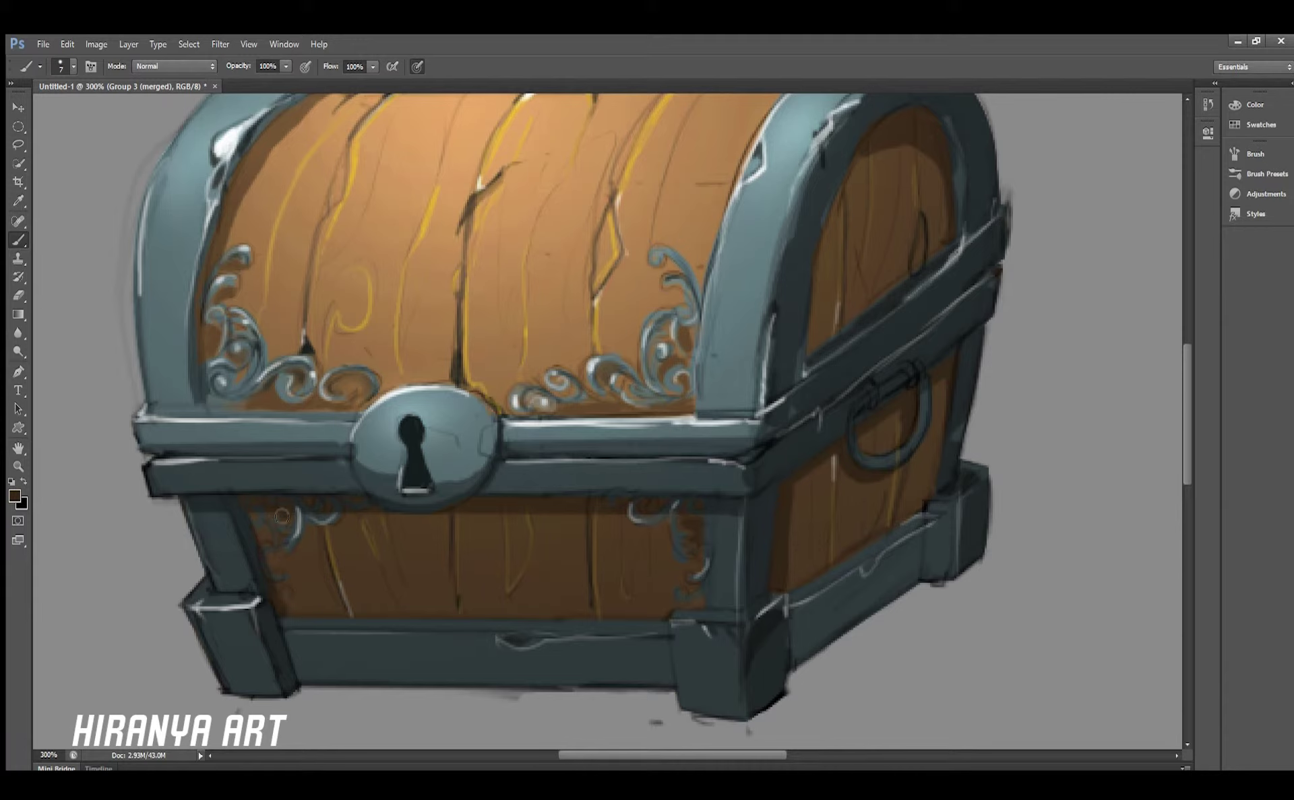
pyautogui.moveTo(263, 534); pyautogui.dragTo(289, 516)
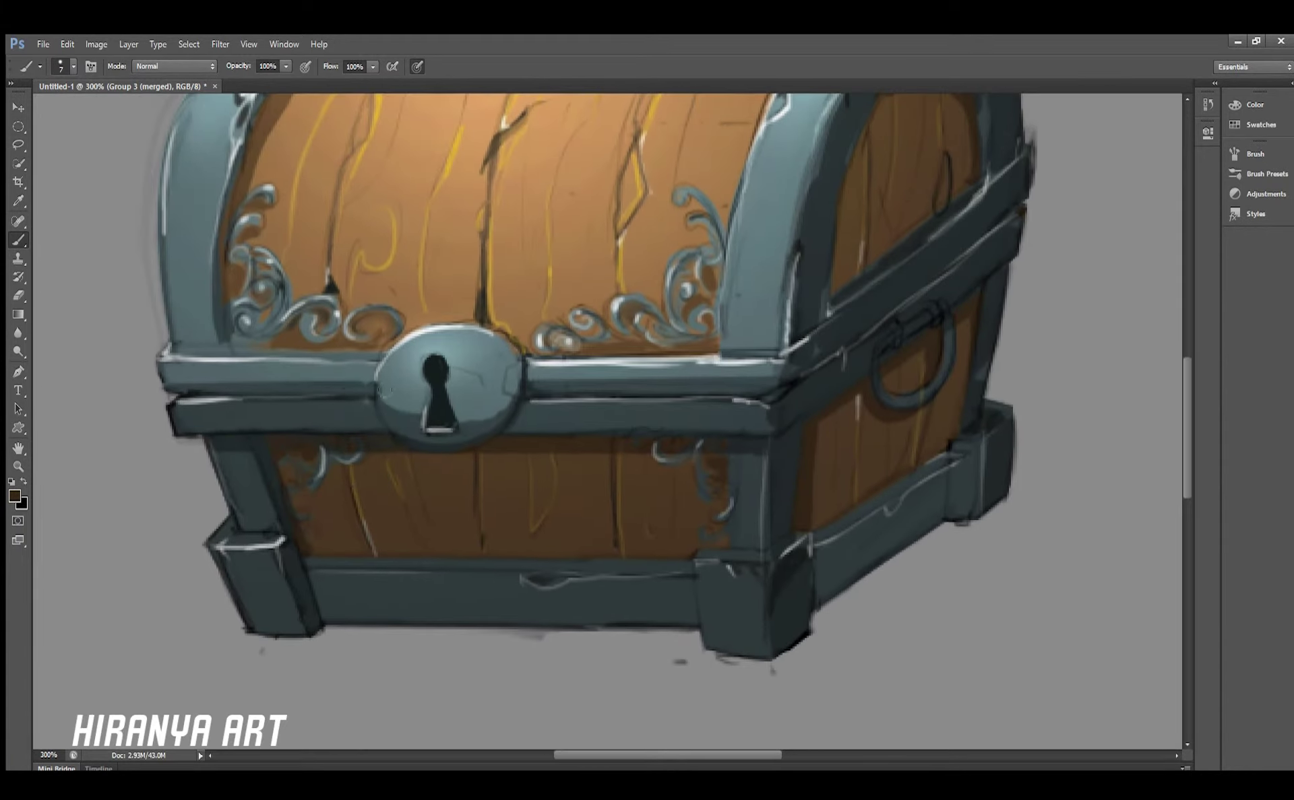
pyautogui.moveTo(701, 427); pyautogui.dragTo(693, 419)
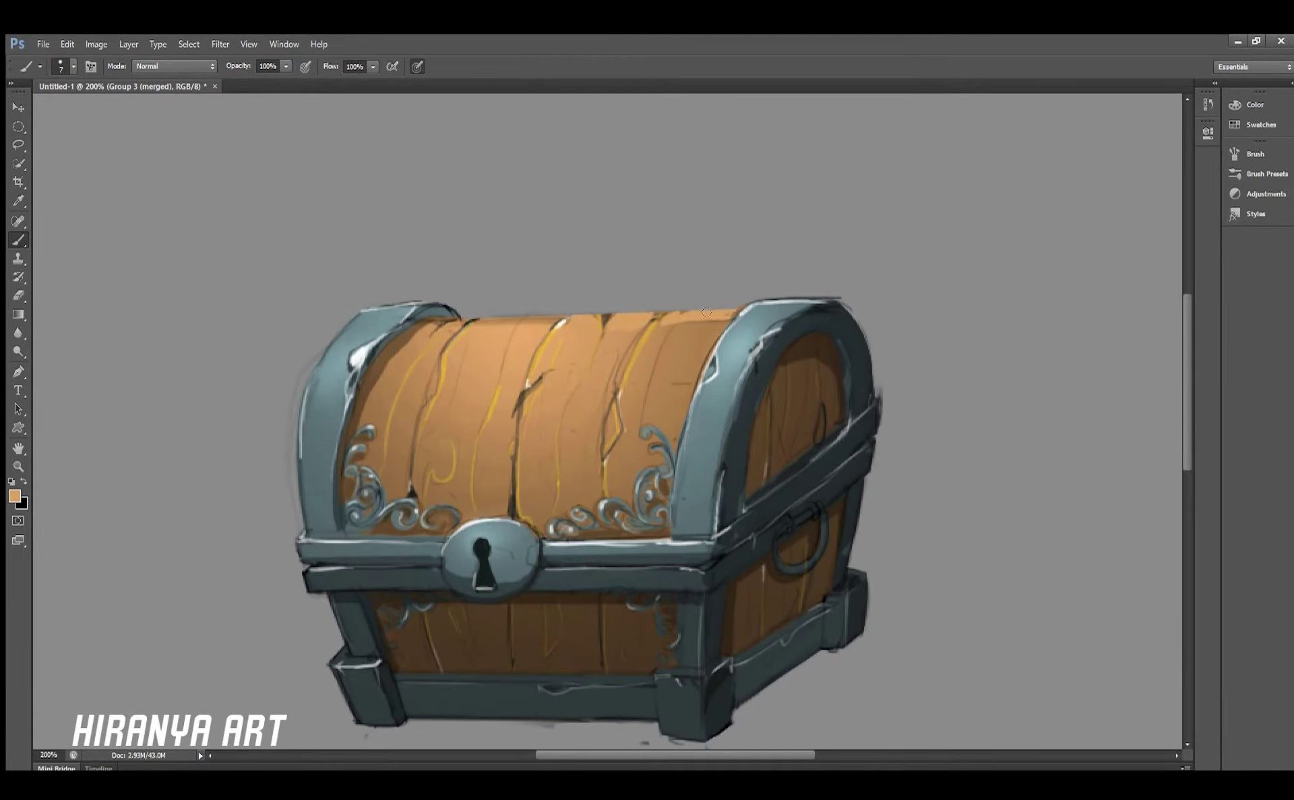
# Paint bright highlights on the lid's metal band and the front band from lock to right corner
pyautogui.keyDown('alt'); pyautogui.click(752, 352); pyautogui.keyUp('alt')
pyautogui.moveTo(754, 354); pyautogui.dragTo(750, 389)
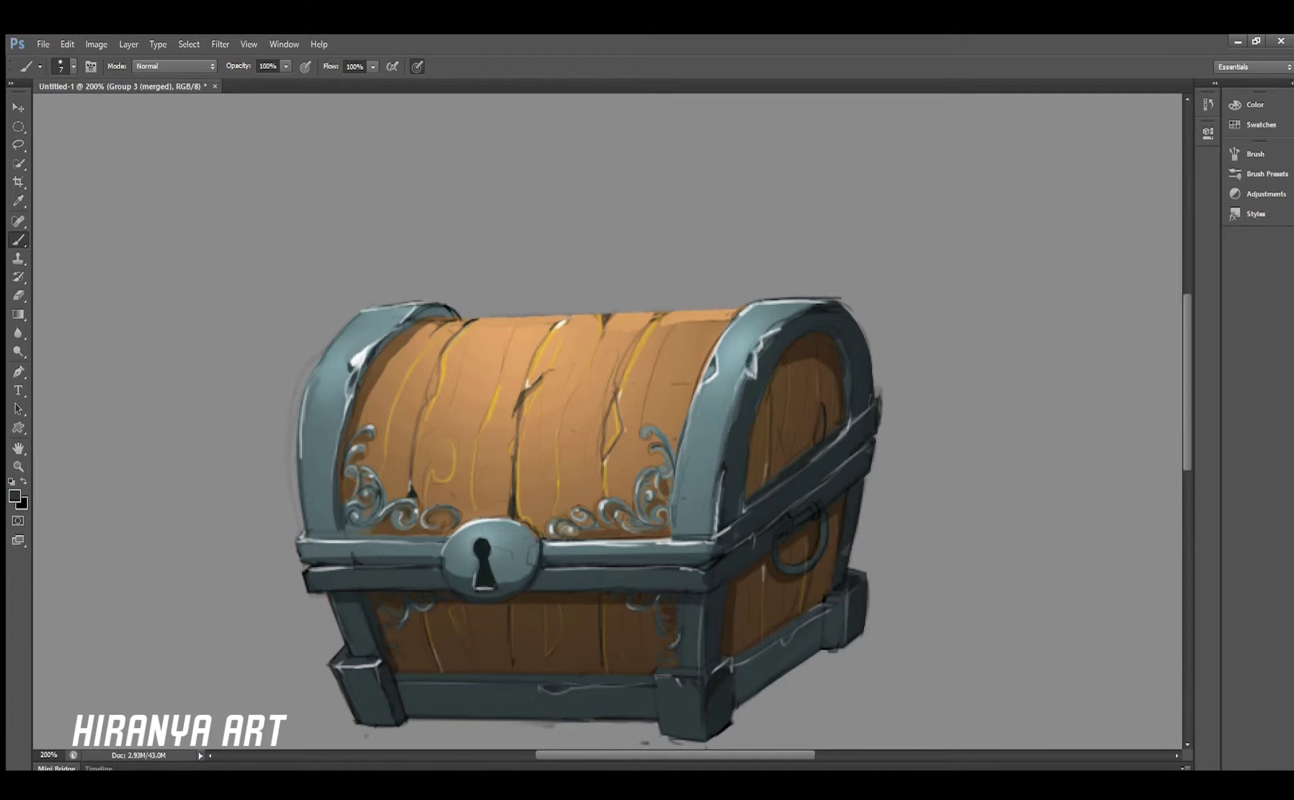
pyautogui.hotkey('ctrl', '-')
pyautogui.hotkey('ctrl', '-')
pyautogui.hotkey('ctrl', '+')
pyautogui.hotkey('ctrl', '+')
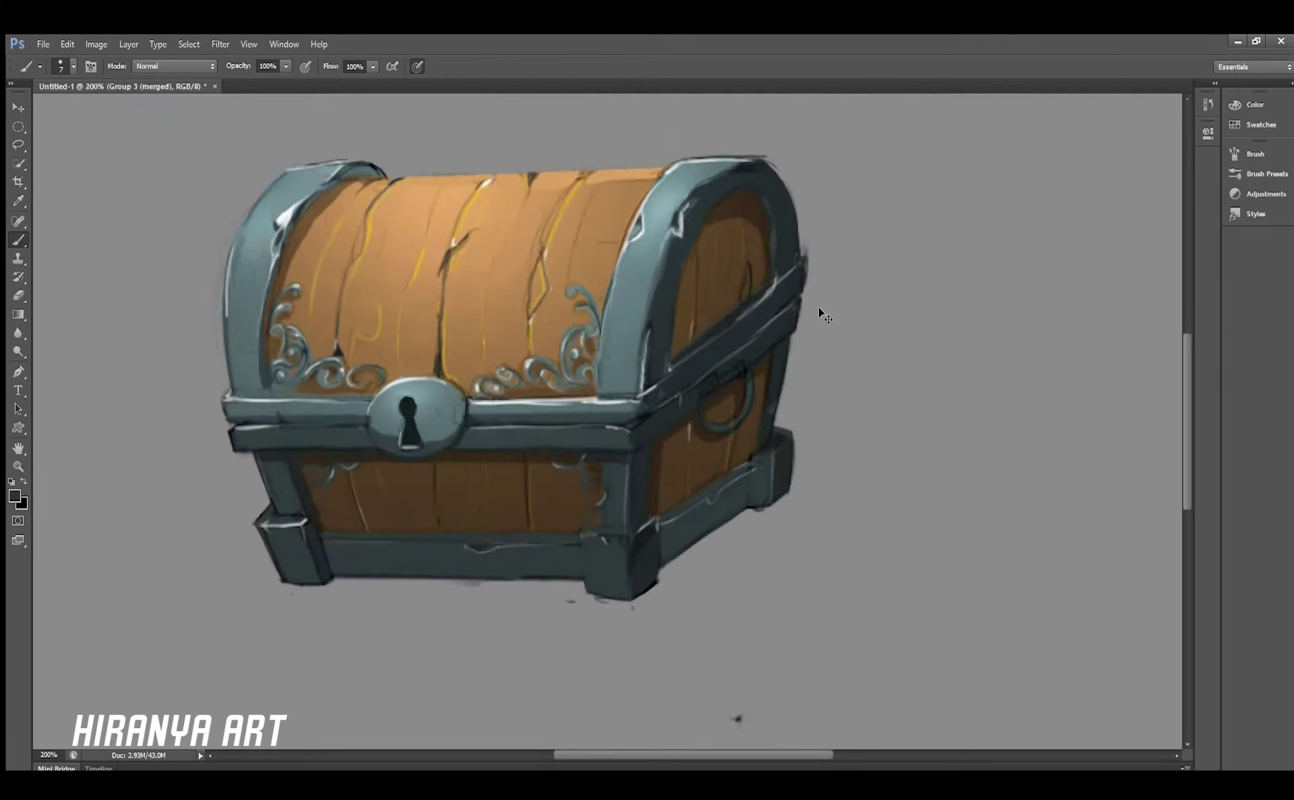
pyautogui.hotkey('ctrl', '+')
pyautogui.moveTo(555, 418); pyautogui.dragTo(784, 415)
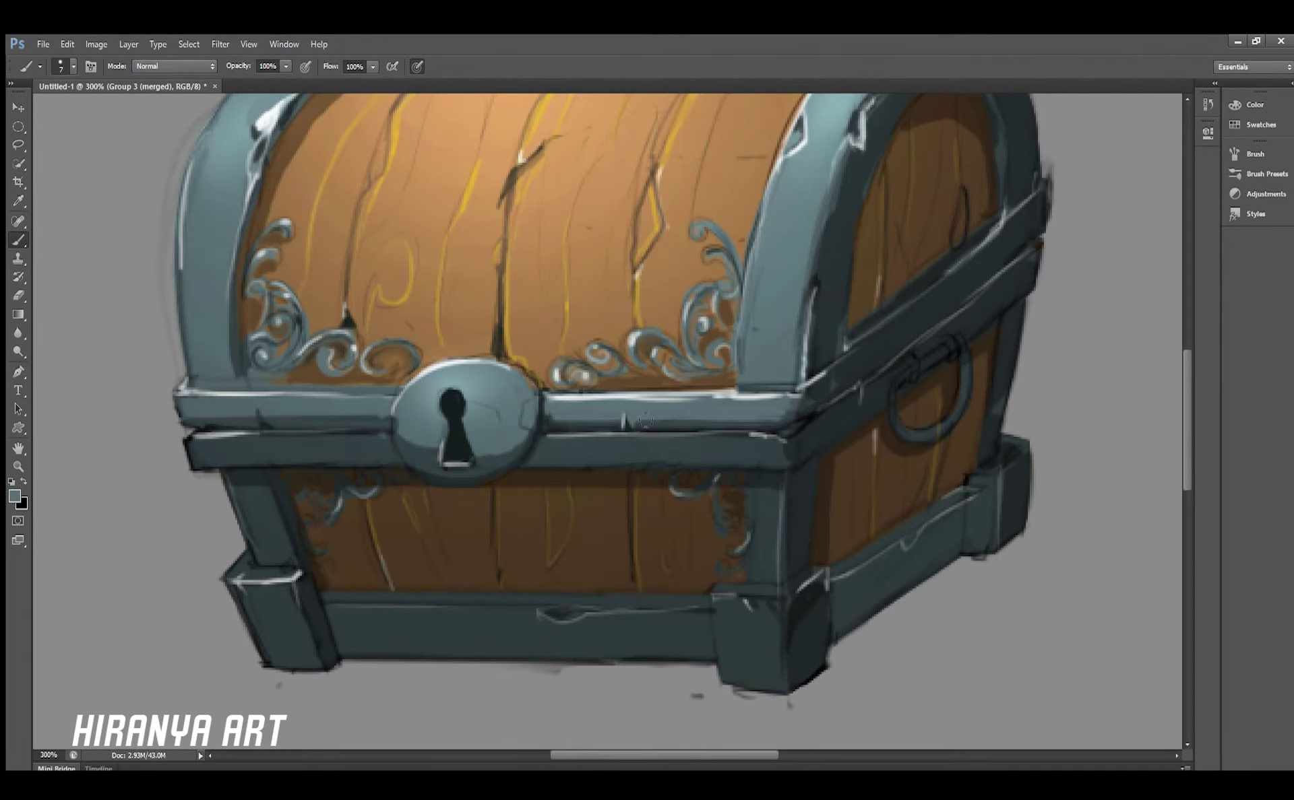
# Sample a light grey and highlight the metal band left of the lock, then check the whole chest
pyautogui.scroll(1, 630, 421)
pyautogui.hotkey('ctrl', '-')
pyautogui.hotkey('ctrl', '-')
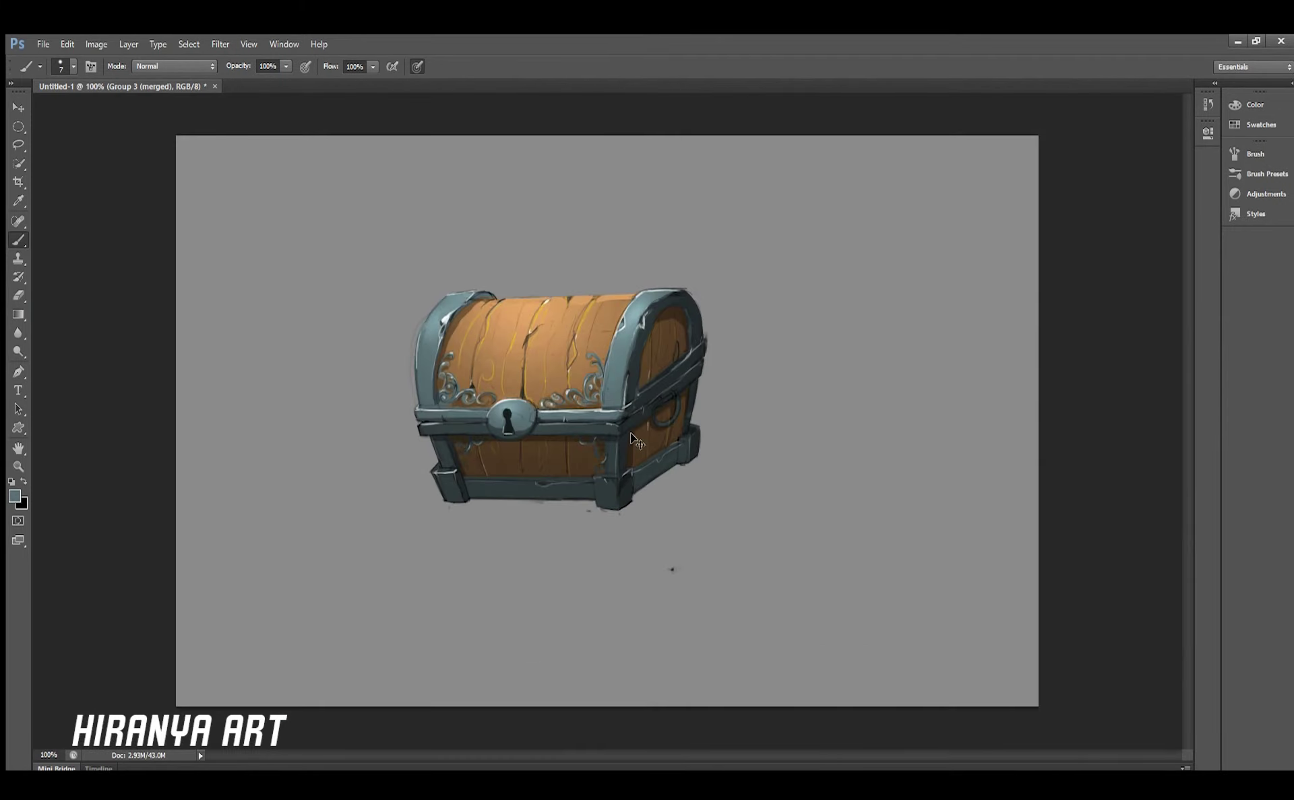
pyautogui.hotkey('ctrl', '+')
pyautogui.hotkey('ctrl', '+')
pyautogui.keyDown('alt'); pyautogui.click(760, 401); pyautogui.keyUp('alt')
pyautogui.moveTo(324, 399); pyautogui.dragTo(401, 400)
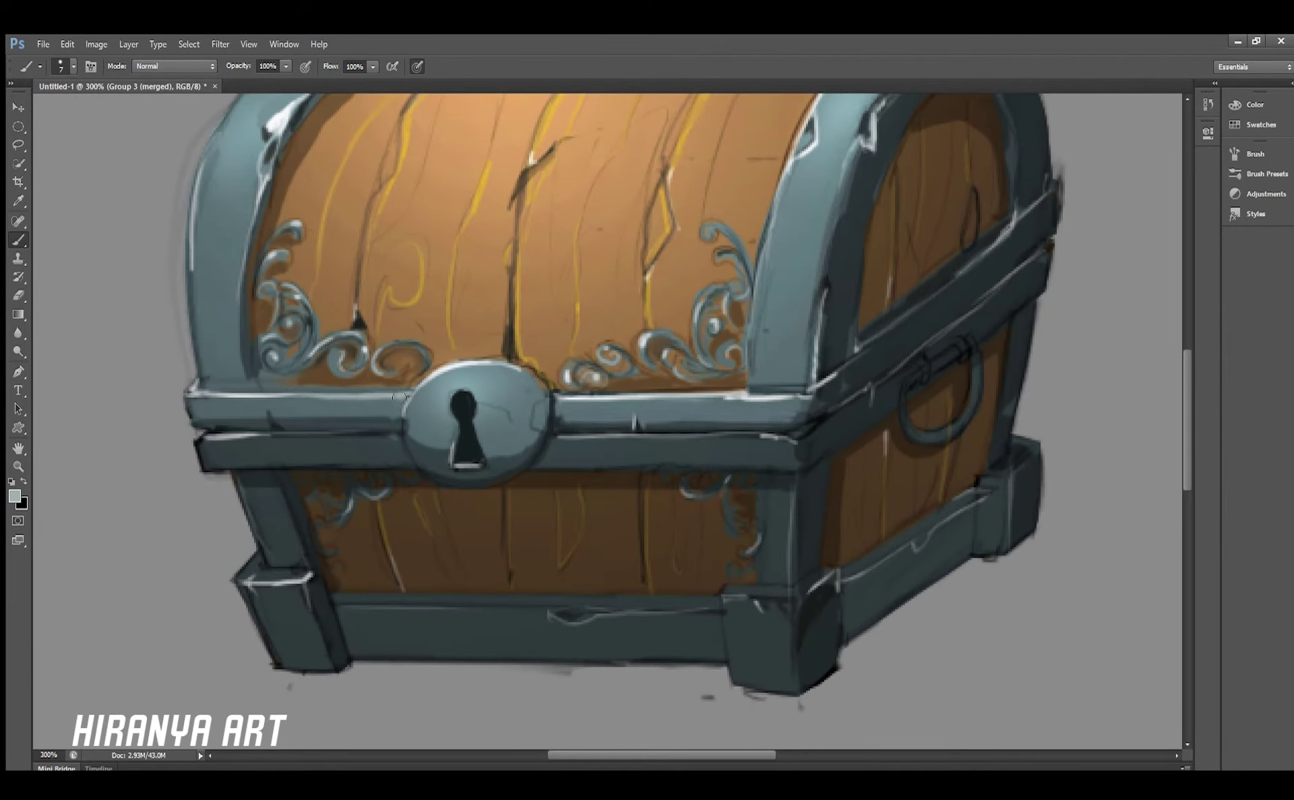
pyautogui.hotkey('ctrl', '-')
pyautogui.hotkey('ctrl', '-')
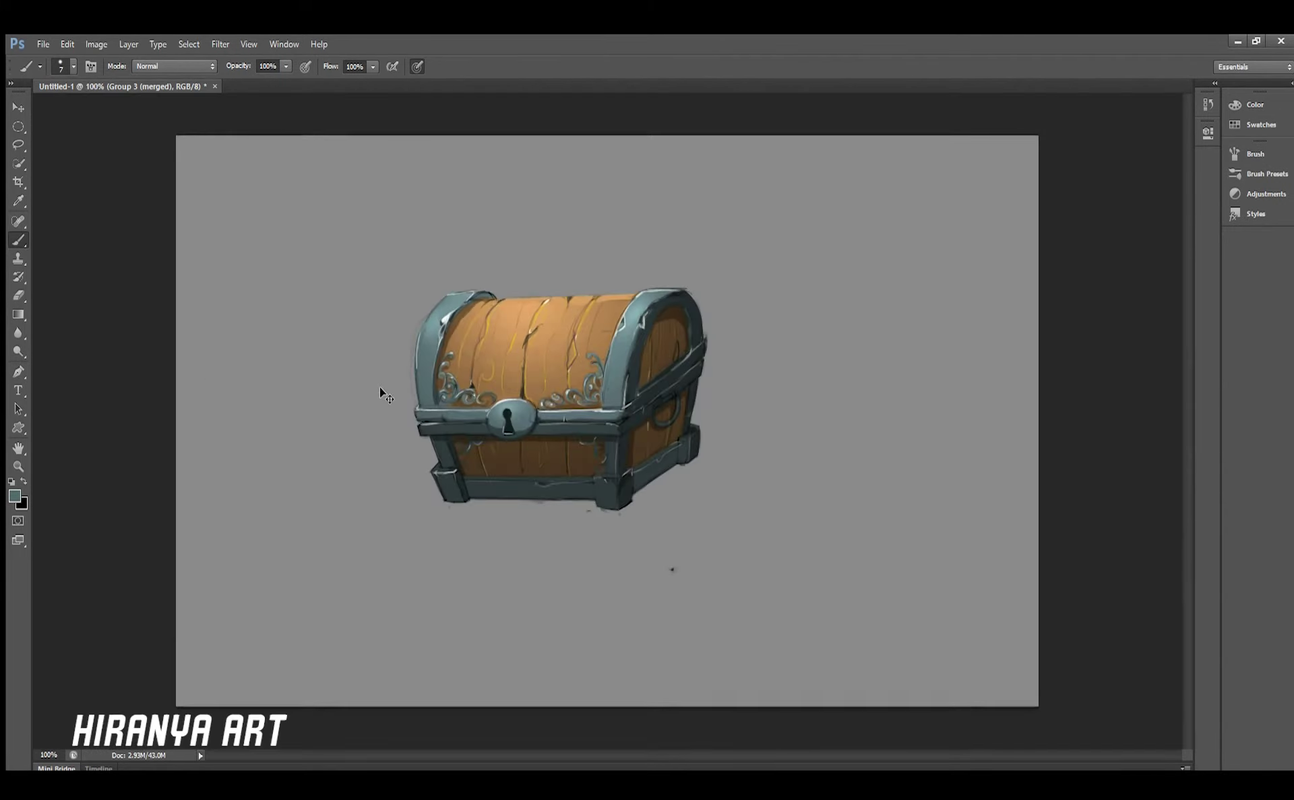
pyautogui.hotkey('ctrl', '-')
pyautogui.hotkey('ctrl', '+')
pyautogui.hotkey('ctrl', '+')
pyautogui.hscroll(-3, 607, 377)
# Try white strokes around the chest outline, then undo back to before them
pyautogui.press('d')
pyautogui.press('x')
pyautogui.hotkey('ctrl', 'd')
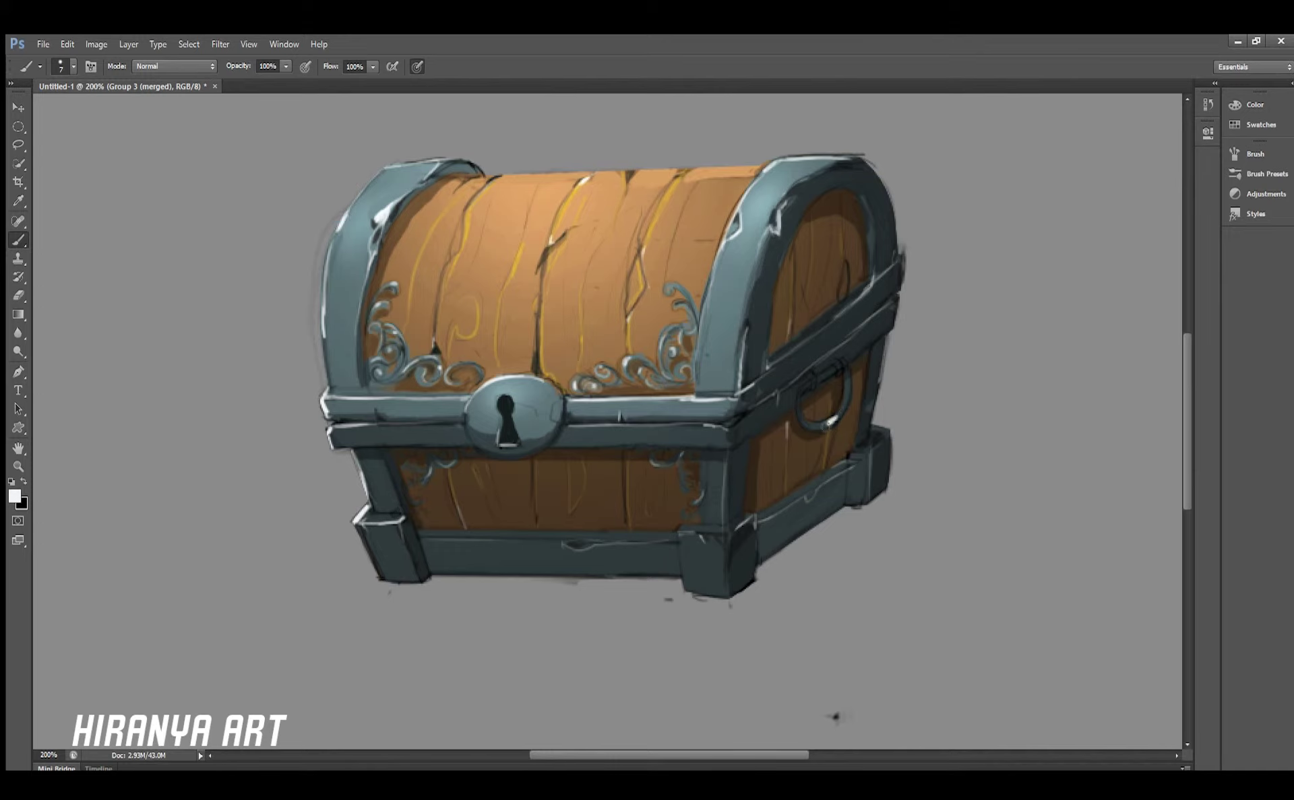
pyautogui.scroll(4, 816, 377)
pyautogui.press('x')
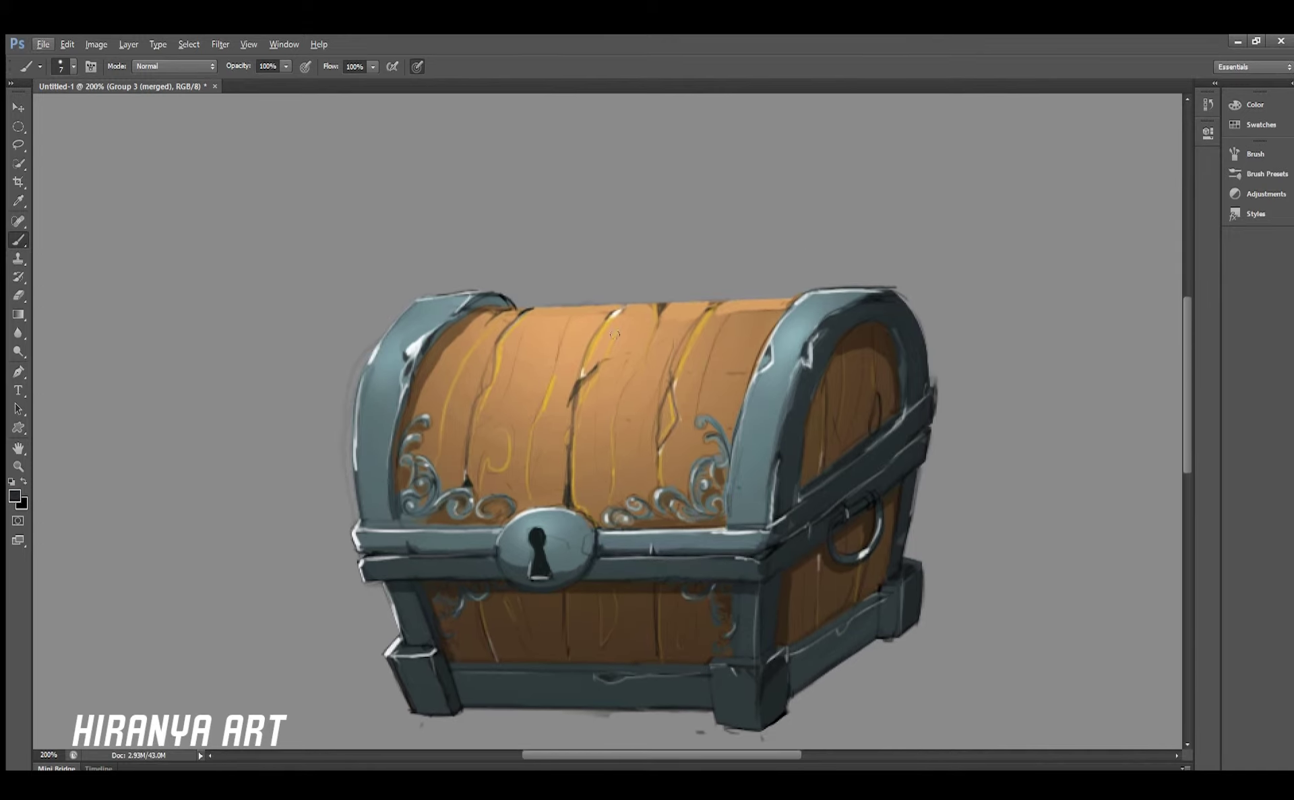
pyautogui.moveTo(614, 334); pyautogui.dragTo(595, 317)
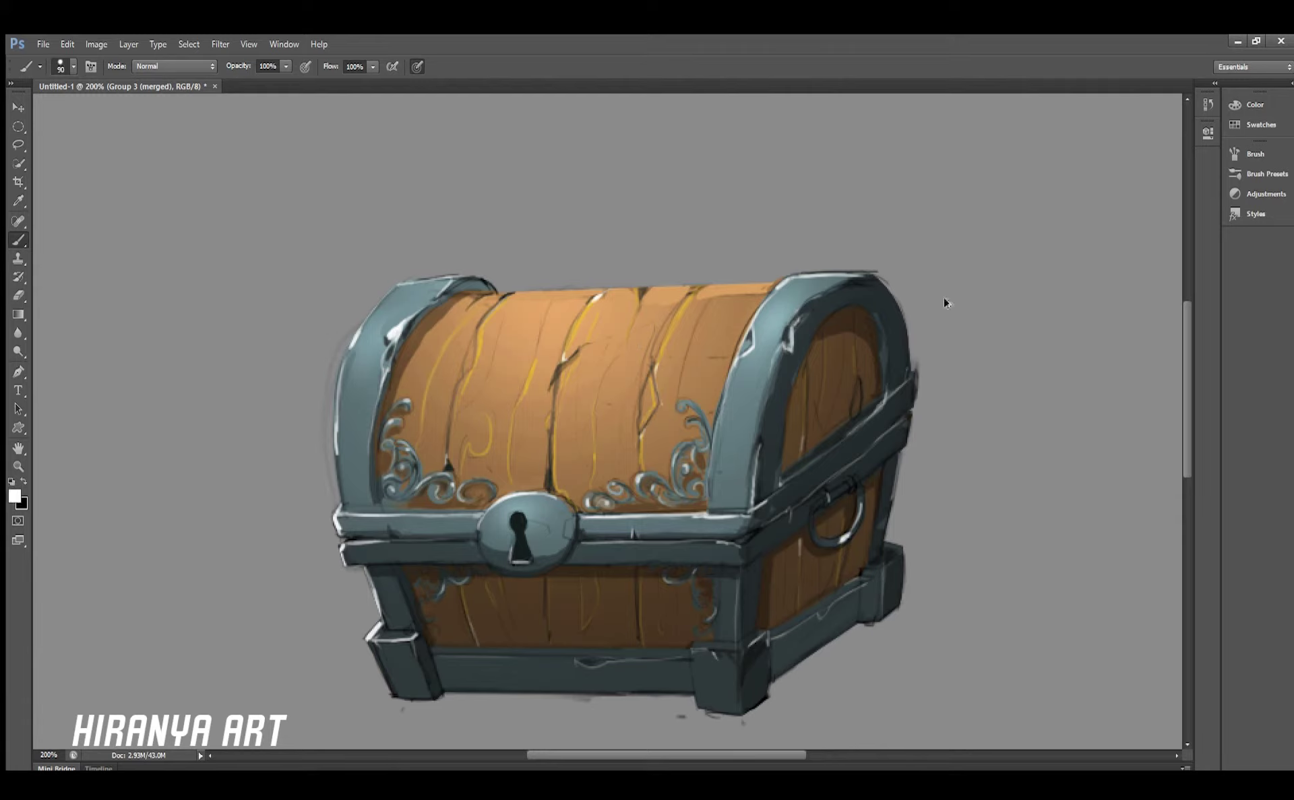
pyautogui.hotkey('ctrl', 'alt', 'z')
pyautogui.hotkey('ctrl', 'alt', 'z')
pyautogui.hotkey('ctrl', 'alt', 'z')
pyautogui.hotkey('ctrl', 'alt', 'z')
pyautogui.hotkey('ctrl', 'alt', 'z')
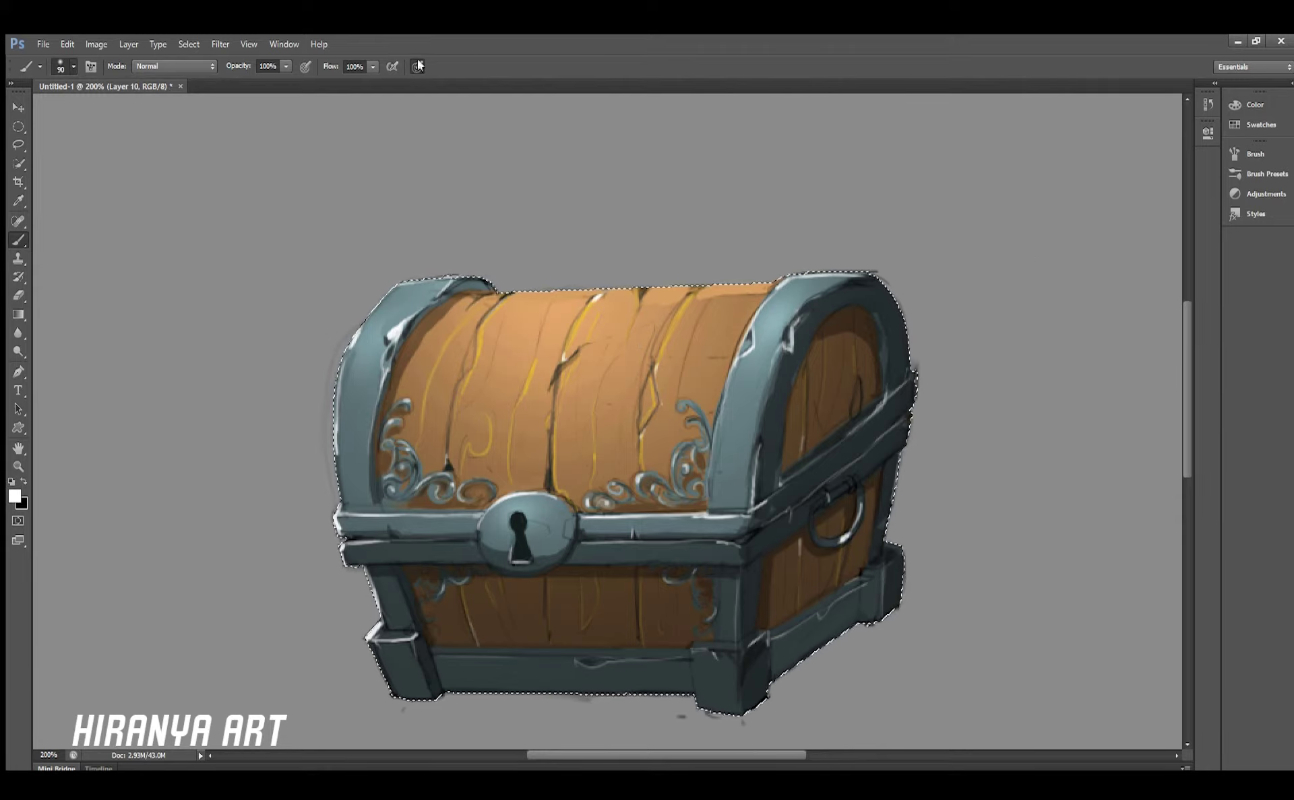
# Settle the lid highlight through history, then switch to a larger eraser and zoom out
pyautogui.hotkey('ctrl', 'shift', 'z')
pyautogui.hotkey('ctrl', 'shift', 'z')
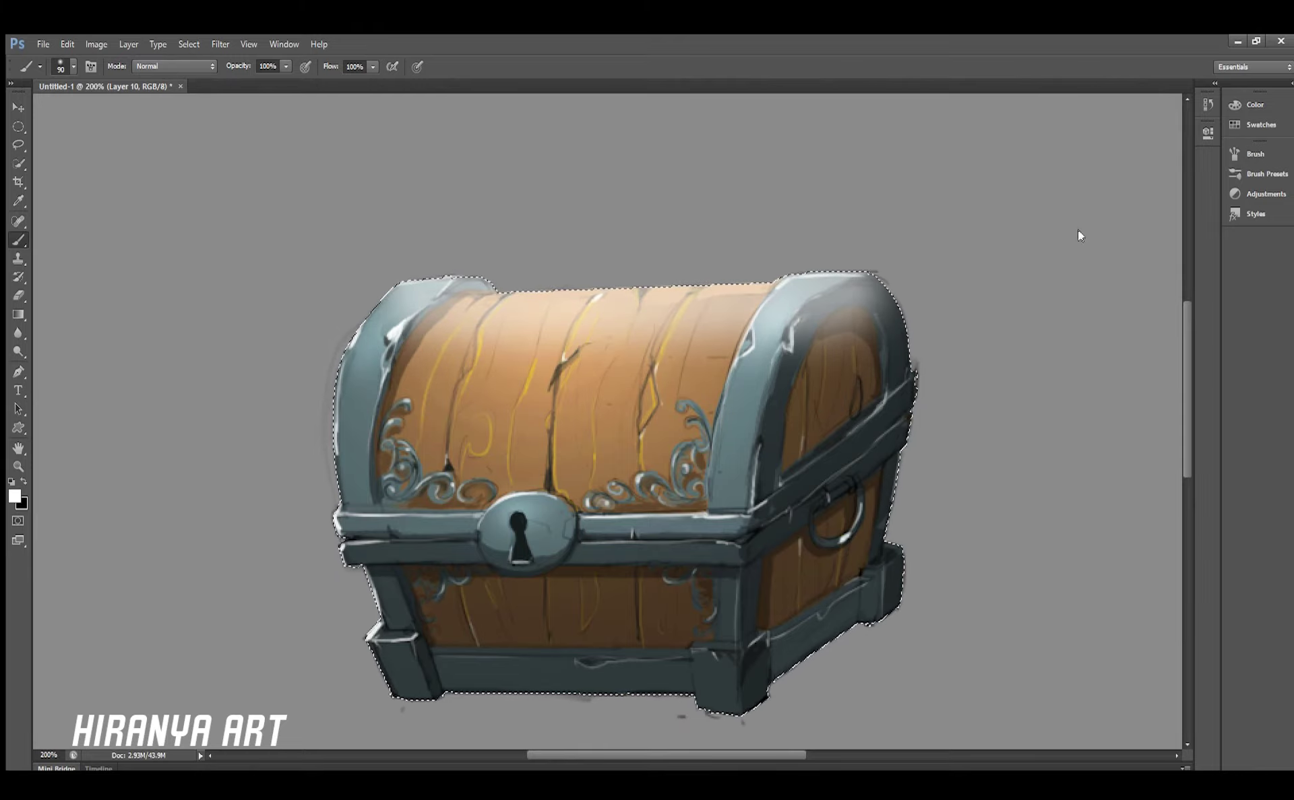
pyautogui.press('e')
pyautogui.hotkey('ctrl', 'alt', 'z')
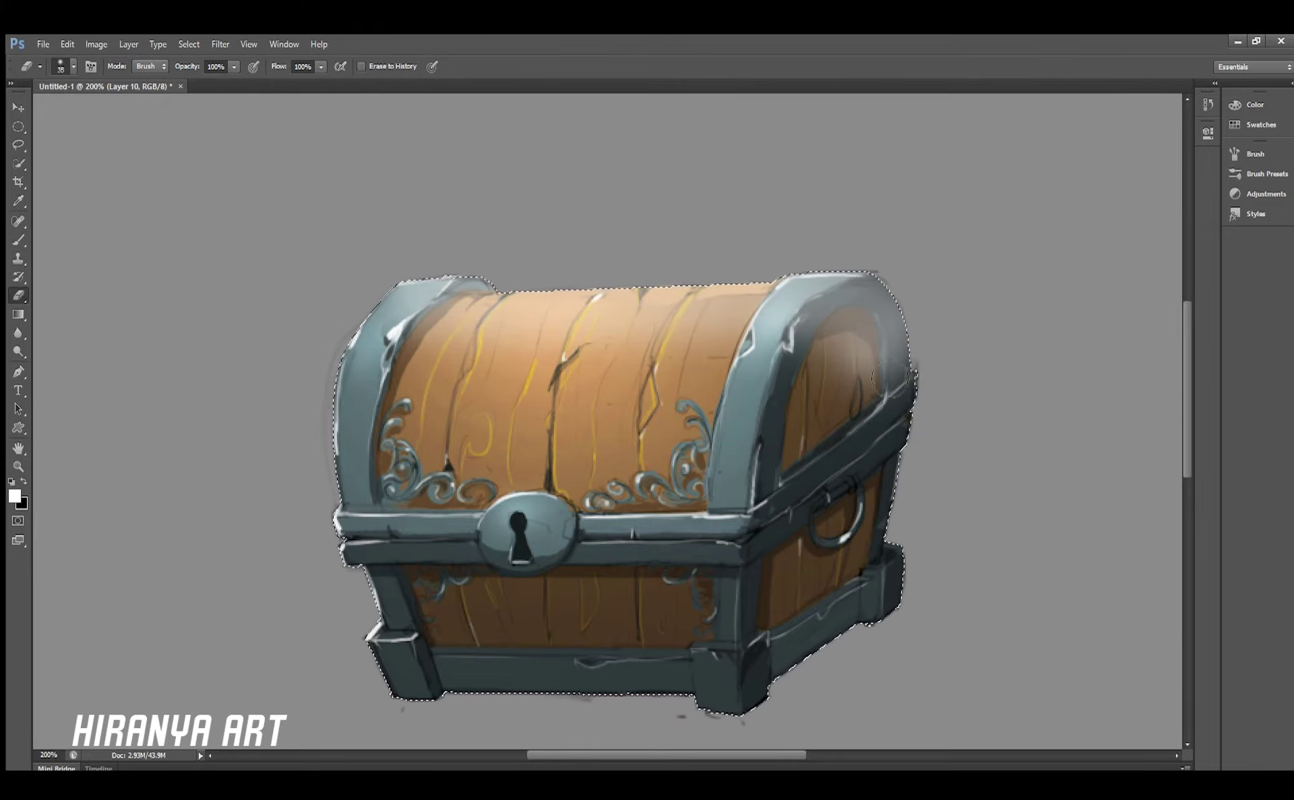
pyautogui.hotkey('ctrl', 'alt', 'z')
pyautogui.hotkey('ctrl', 'alt', 'z')
pyautogui.hotkey('ctrl', '-')
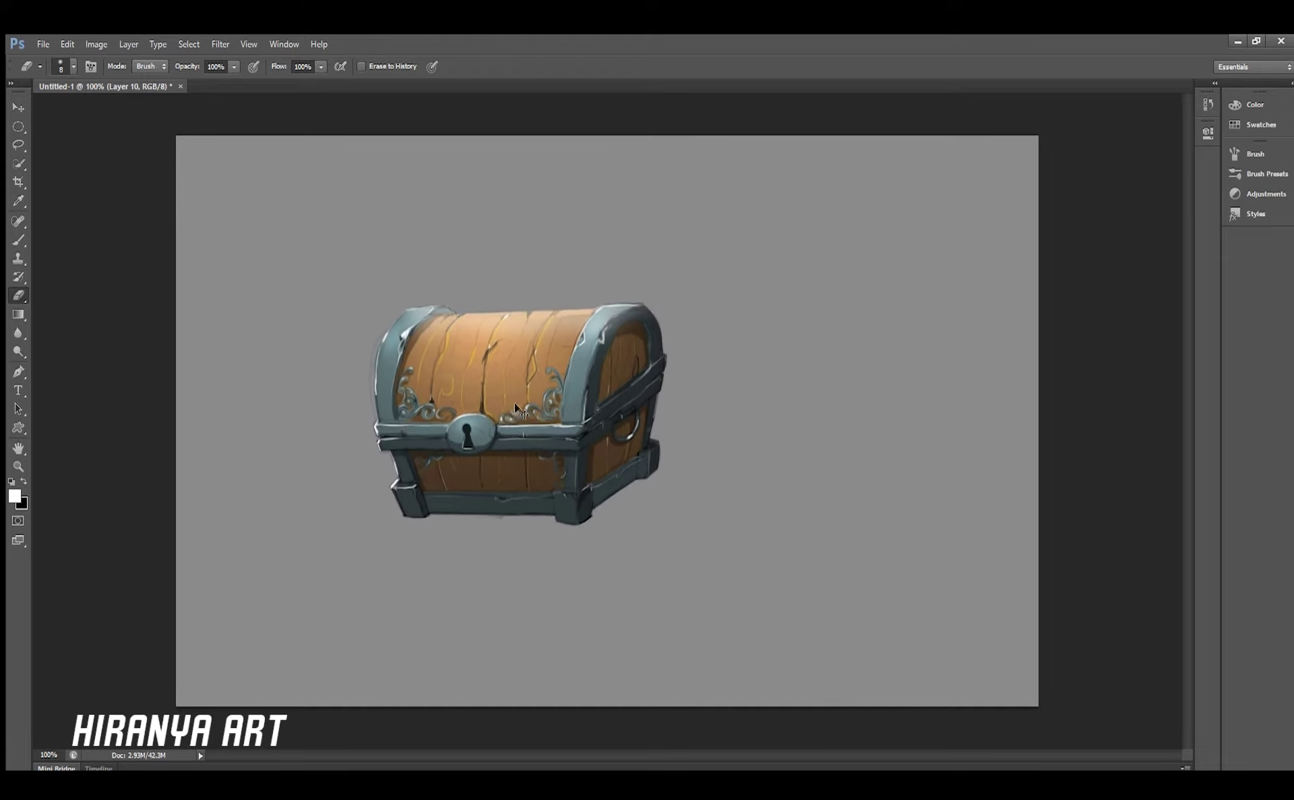
# Sample an orange and paint a soft glow over the chest lid
pyautogui.press('i')
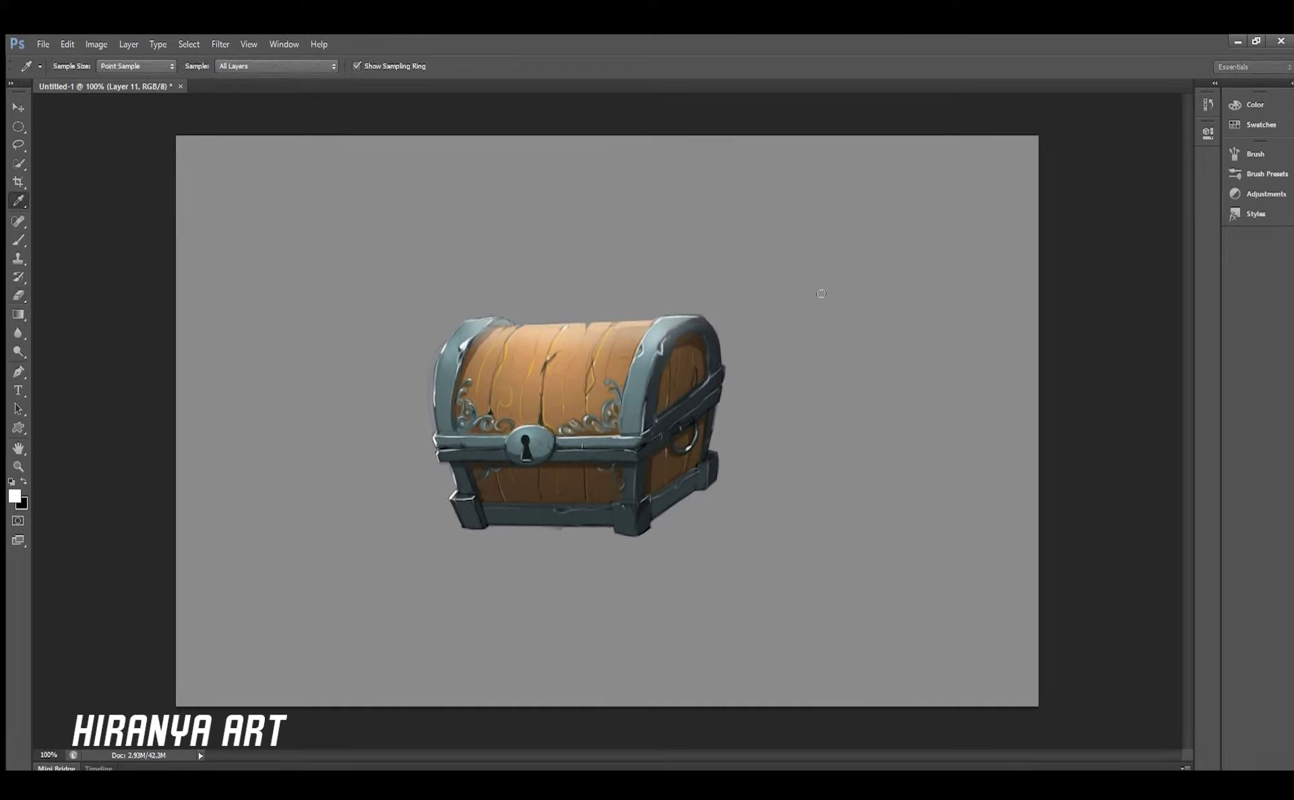
pyautogui.click(516, 337)
pyautogui.press('e')
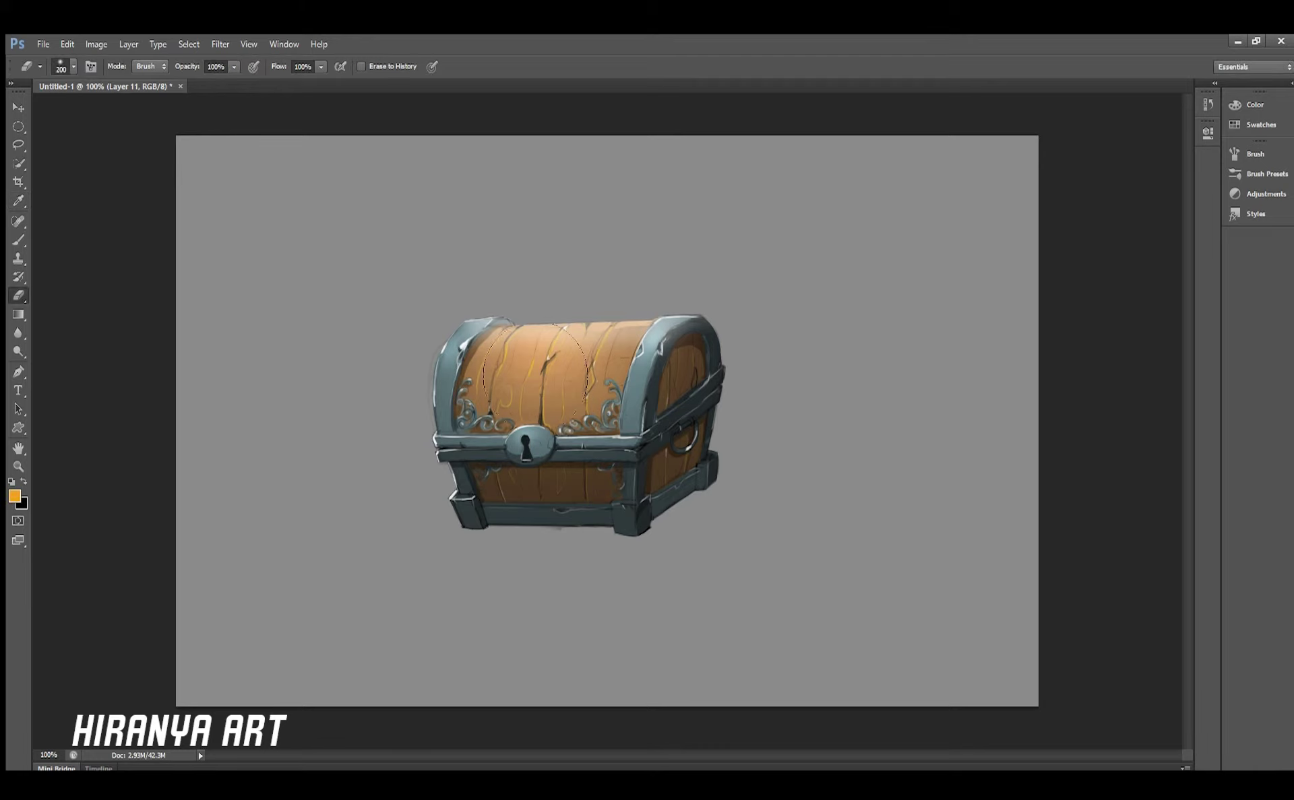
pyautogui.press('b')
pyautogui.moveTo(485, 323); pyautogui.dragTo(586, 384)
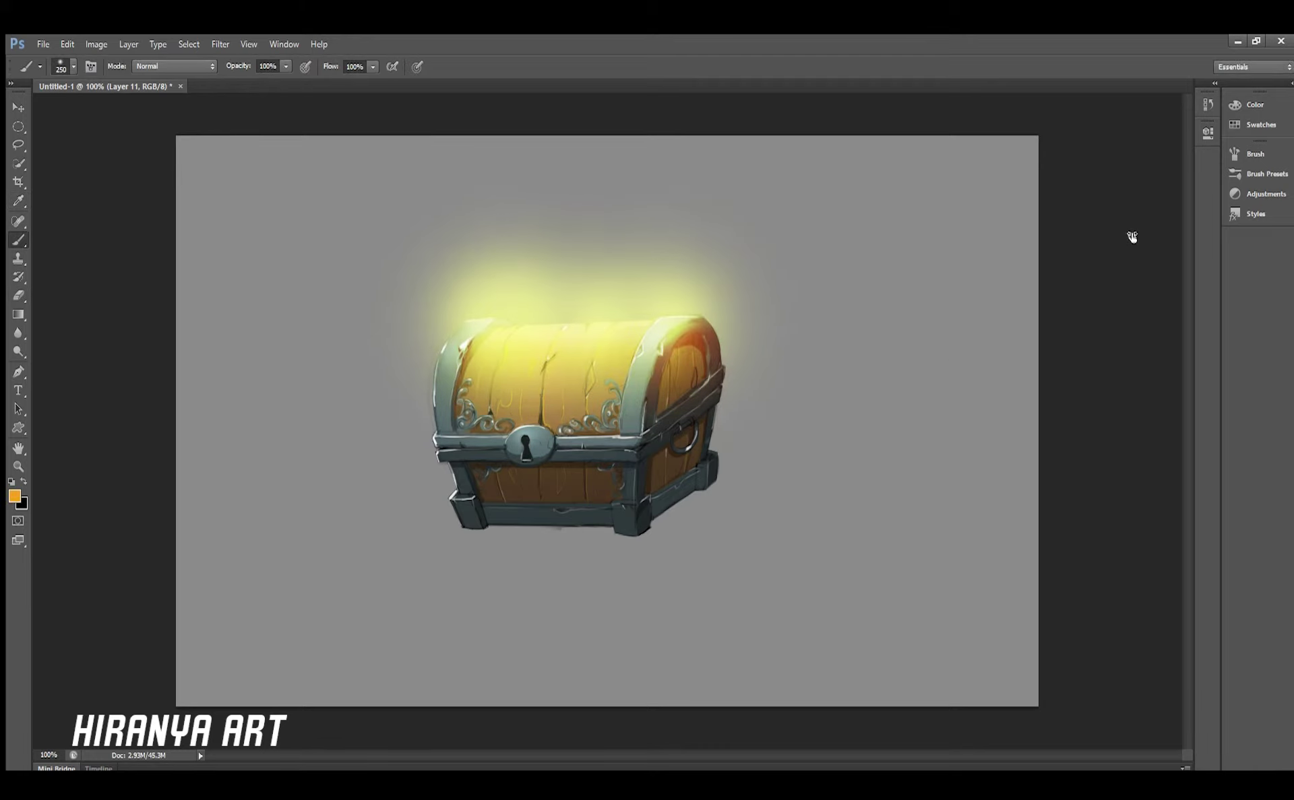
# Pick a red tint, then erase excess glow on the left side and around the keyhole with a 500 eraser
pyautogui.press('i')
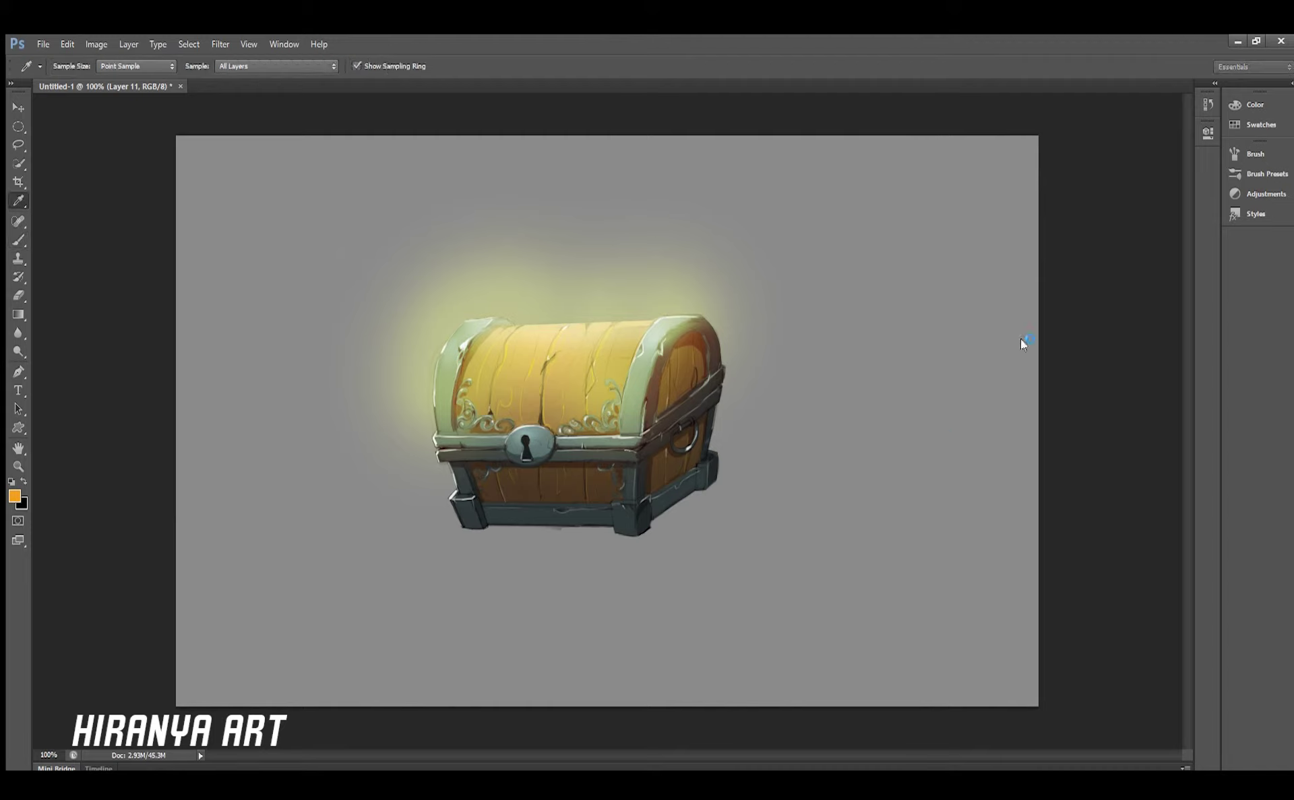
pyautogui.moveTo(939, 442); pyautogui.dragTo(1091, 326)
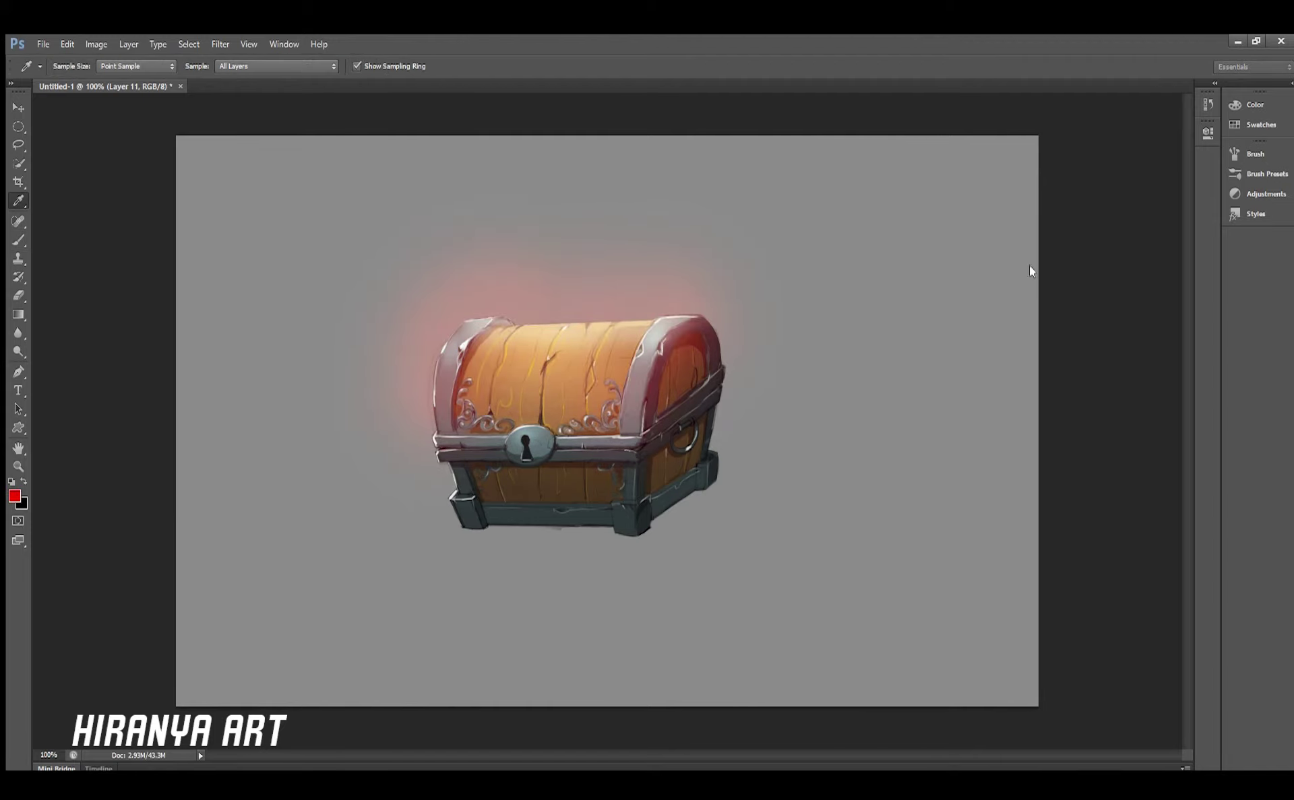
pyautogui.moveTo(457, 380); pyautogui.dragTo(432, 324)
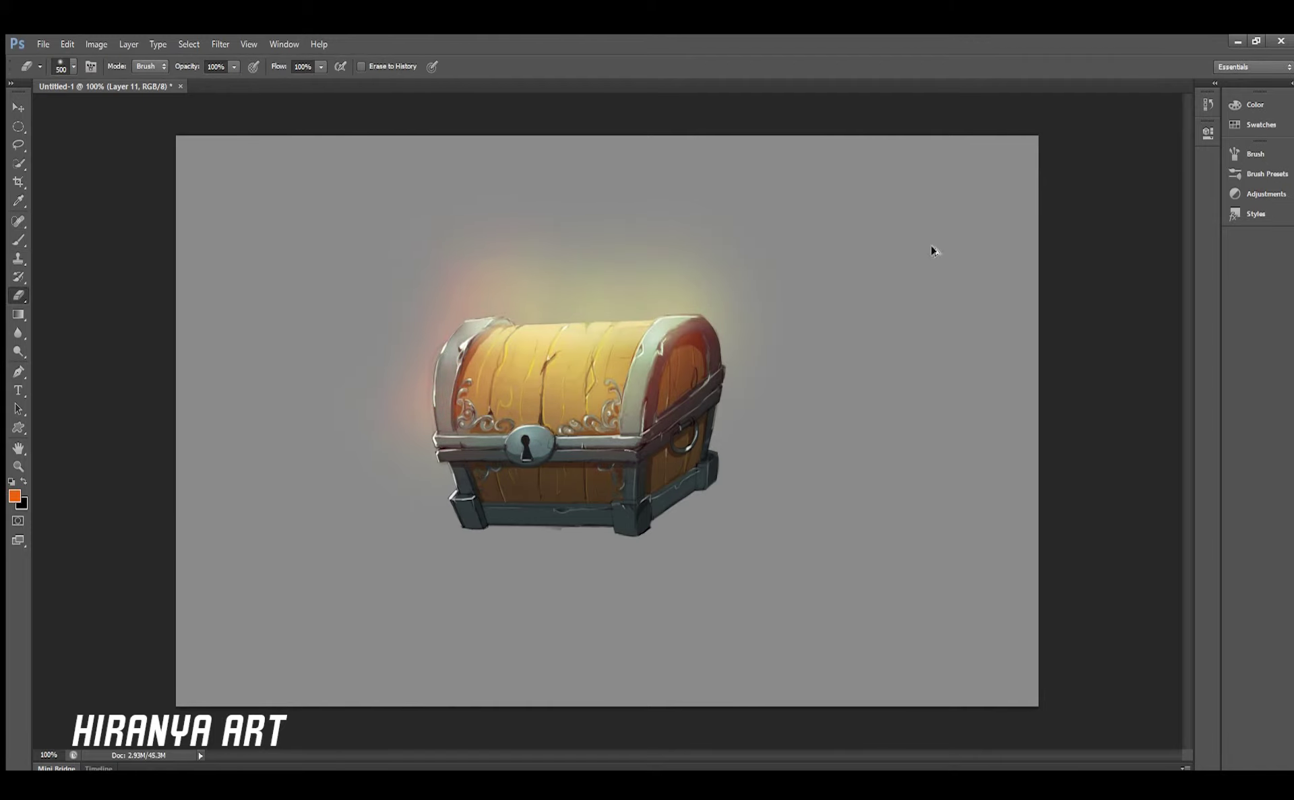
pyautogui.press(']')
pyautogui.press(']')
pyautogui.press(']')
pyautogui.moveTo(512, 404); pyautogui.dragTo(419, 556)
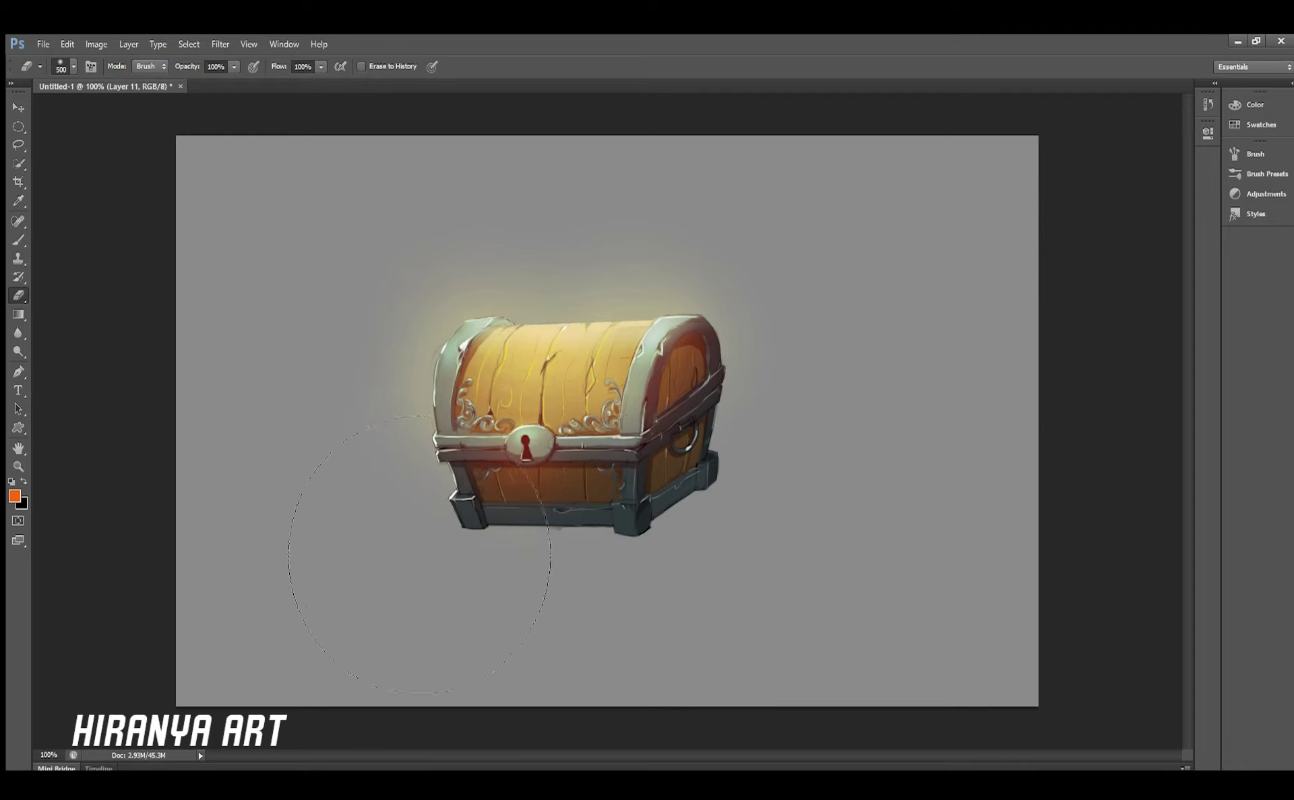
# Paint and trim a blue glow around the chest's lower half and the lid's right end
pyautogui.press('b')
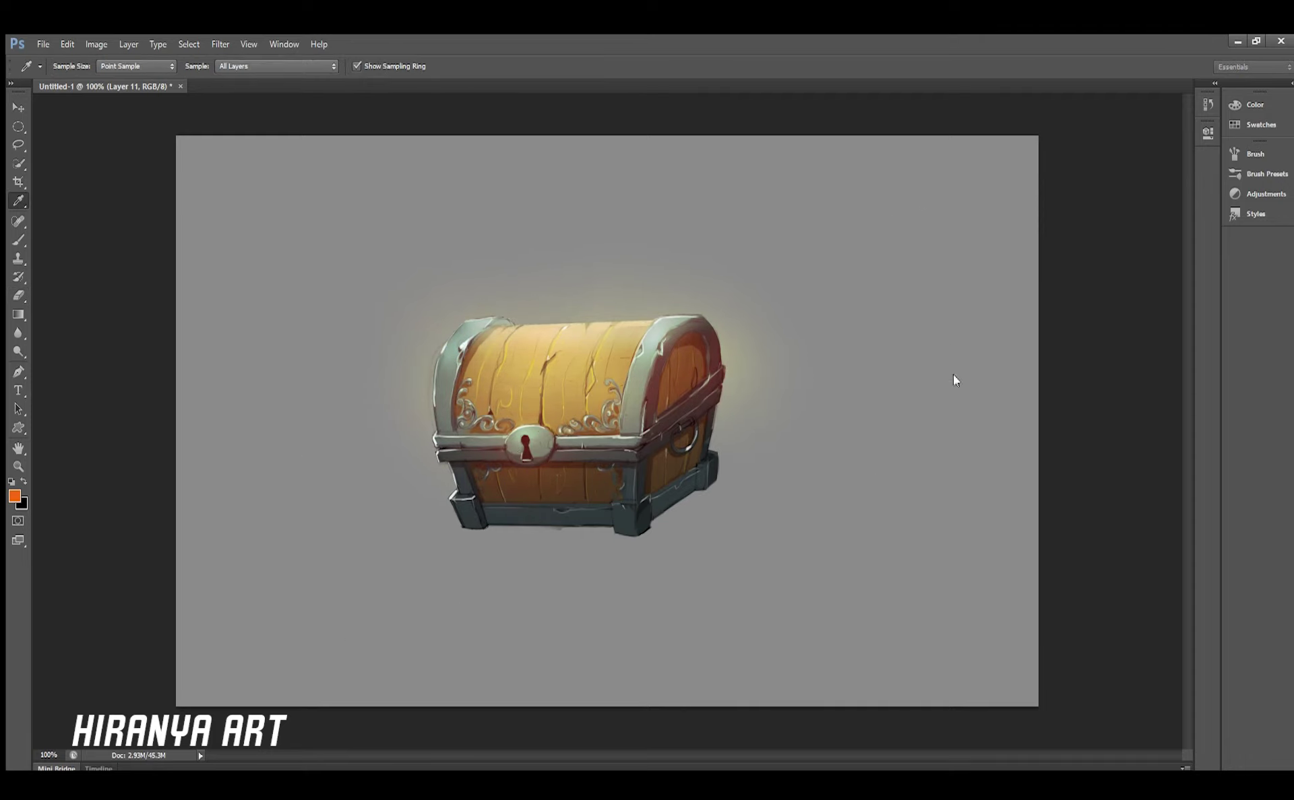
pyautogui.moveTo(792, 551); pyautogui.dragTo(485, 593)
pyautogui.press('e')
pyautogui.moveTo(997, 650)
pyautogui.mouseDown()
pyautogui.moveTo(795, 651)
pyautogui.moveTo(980, 524)
pyautogui.mouseUp()
pyautogui.press('b')
pyautogui.moveTo(485, 593)
pyautogui.mouseDown()
pyautogui.moveTo(794, 563)
pyautogui.moveTo(751, 750)
pyautogui.moveTo(800, 796)
pyautogui.mouseUp()
pyautogui.press('e')
pyautogui.press('b')
pyautogui.moveTo(647, 317); pyautogui.dragTo(741, 424)
pyautogui.press('e')
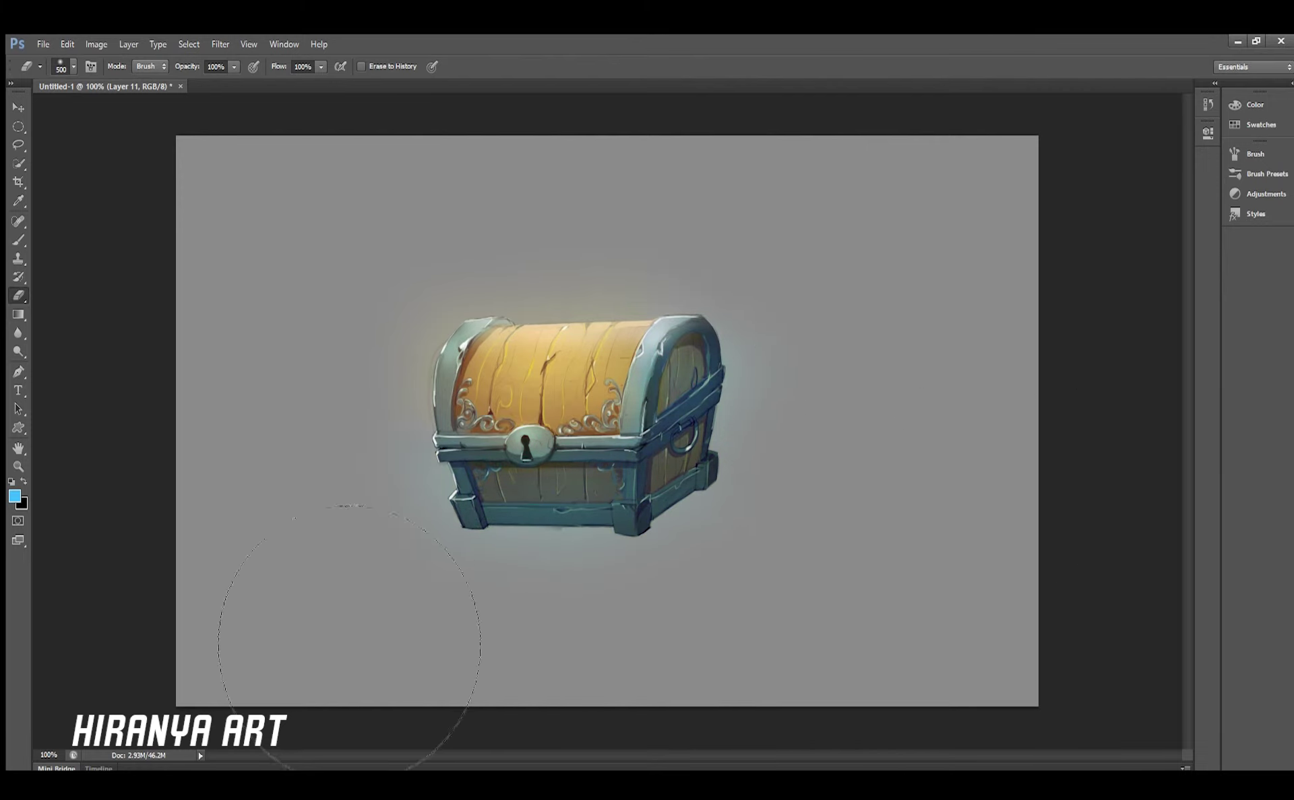
# Recolour the chest's metal bands purple-grey and add a new layer for the shadow
pyautogui.press('i')
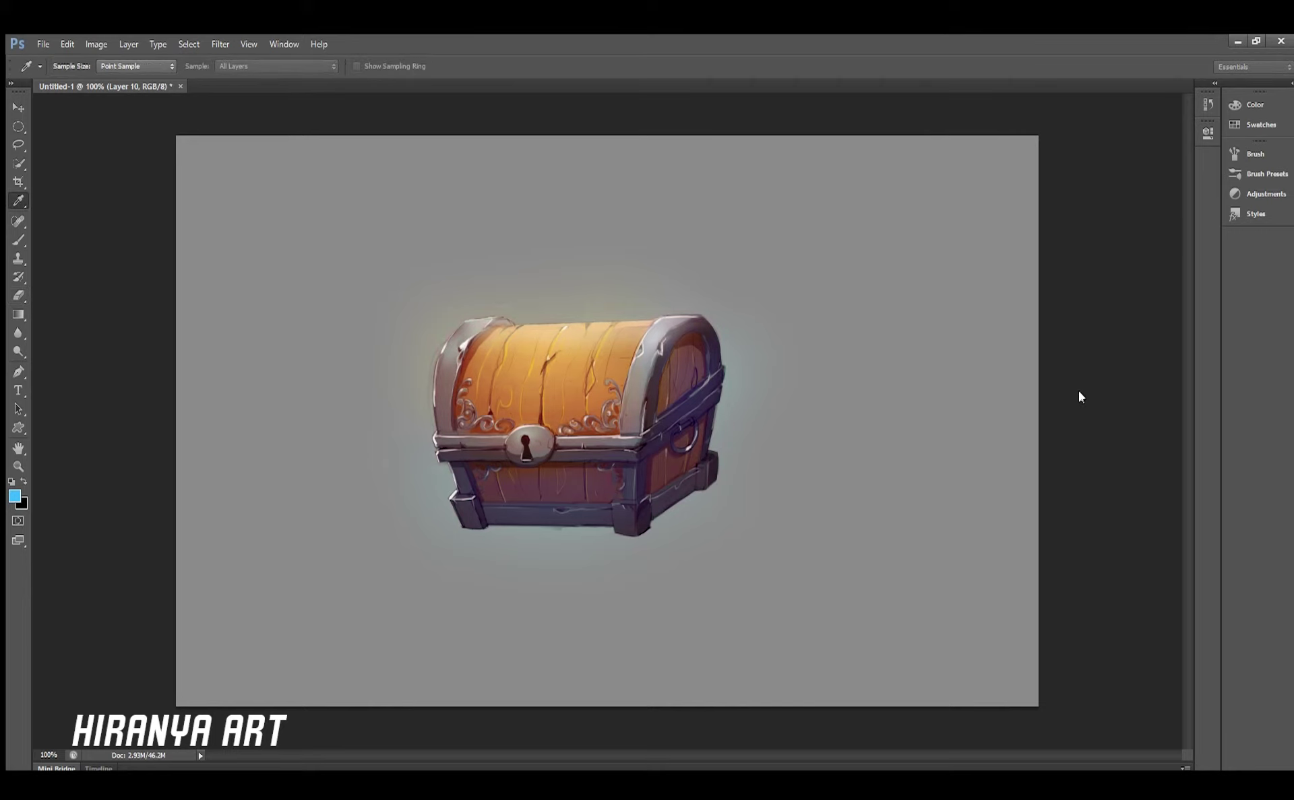
pyautogui.press('l')
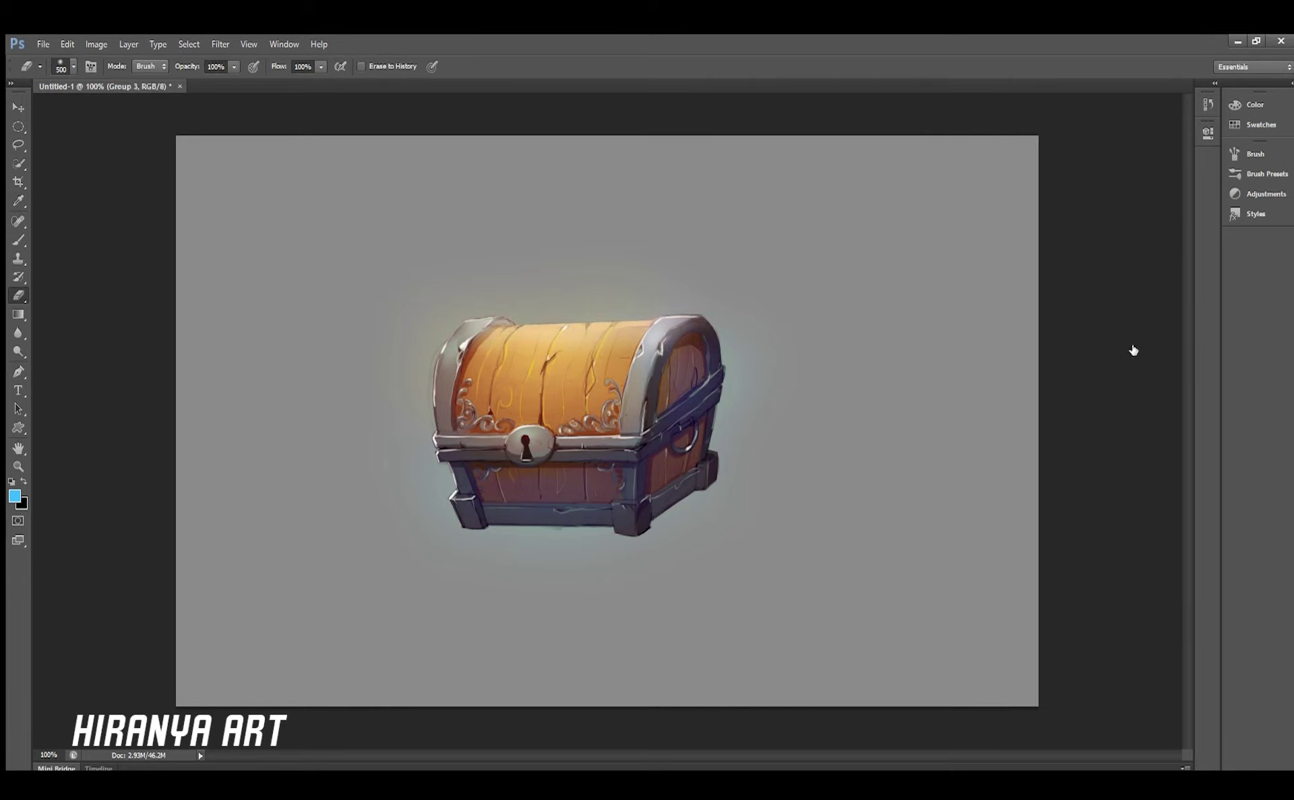
pyautogui.hotkey('shift', 'l')
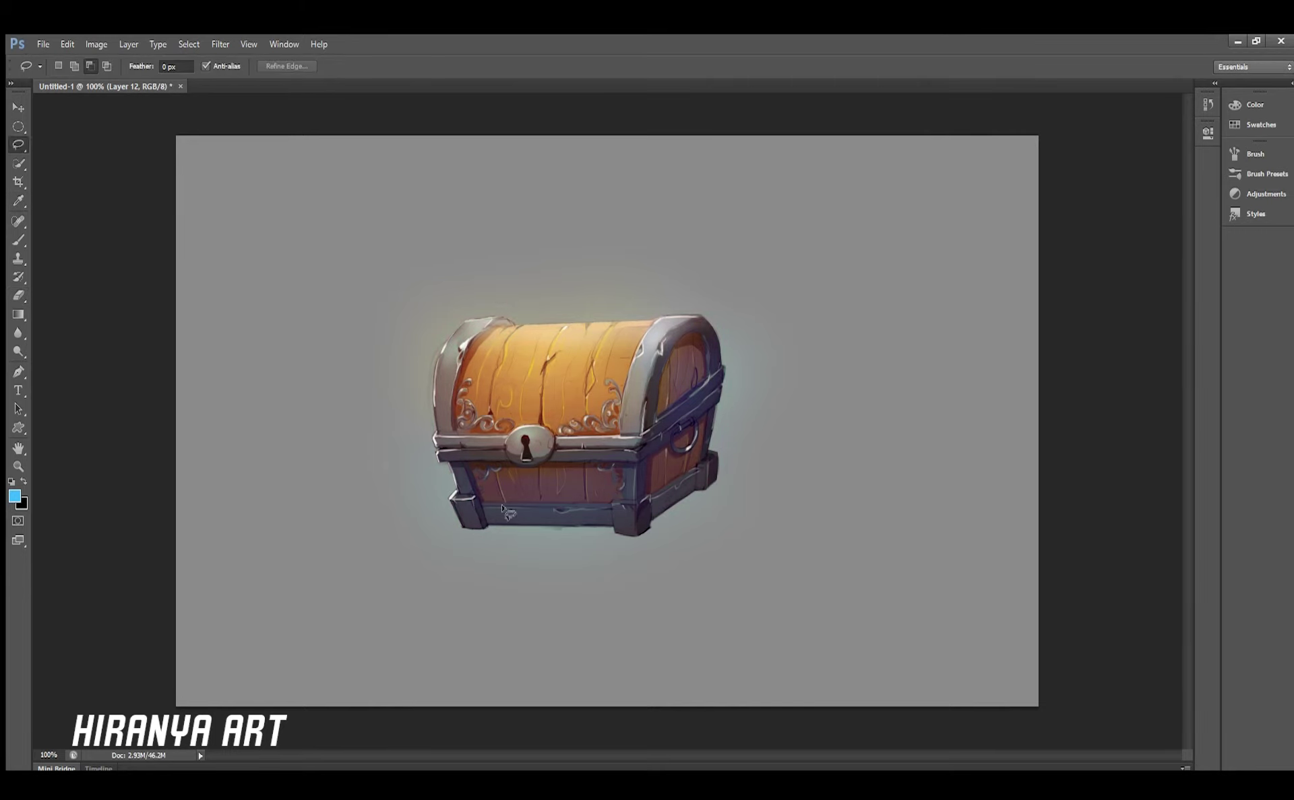
# Lasso a shadow shape right of the chest, fill it black, lighten it and soften it by erasing
pyautogui.moveTo(738, 558); pyautogui.dragTo(710, 479)
pyautogui.click(24, 481)
pyautogui.hotkey('alt', 'BackSpace')
pyautogui.hotkey('ctrl', 'd')
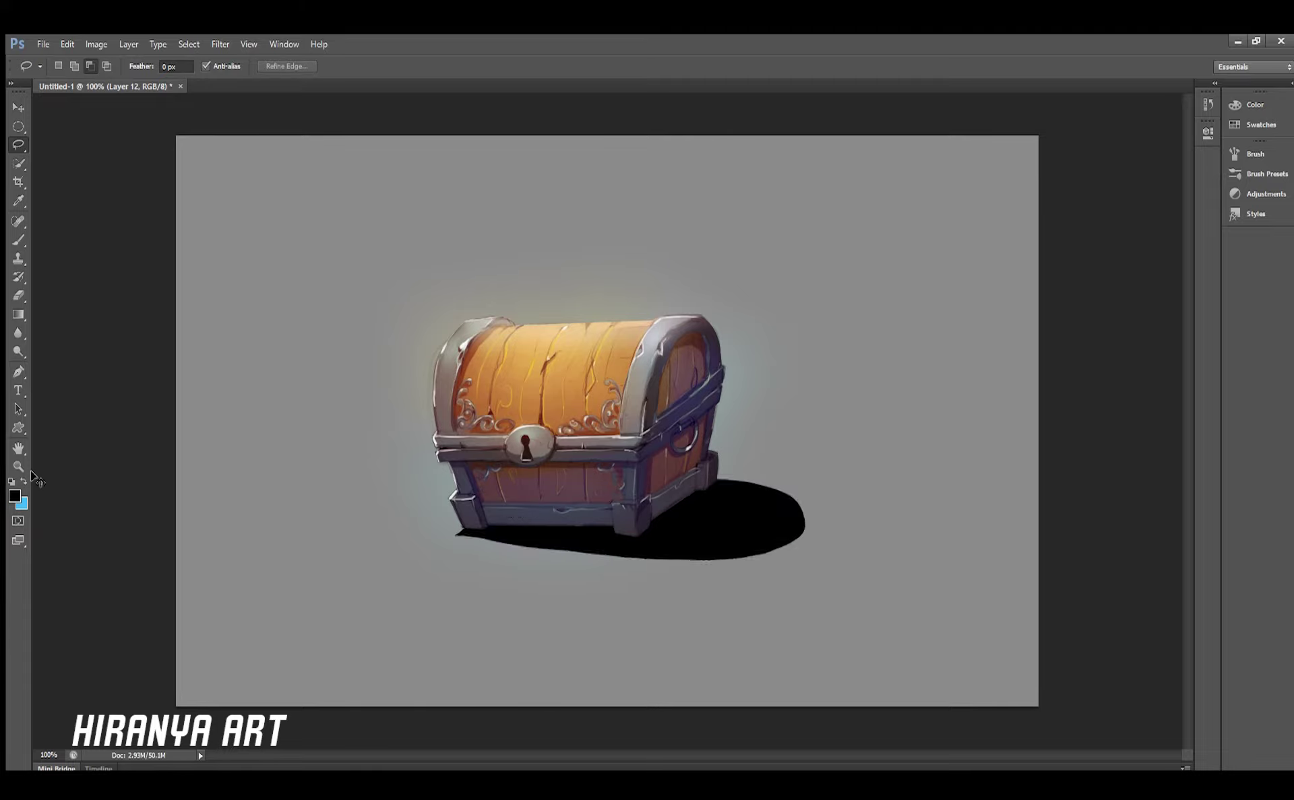
pyautogui.press('e')
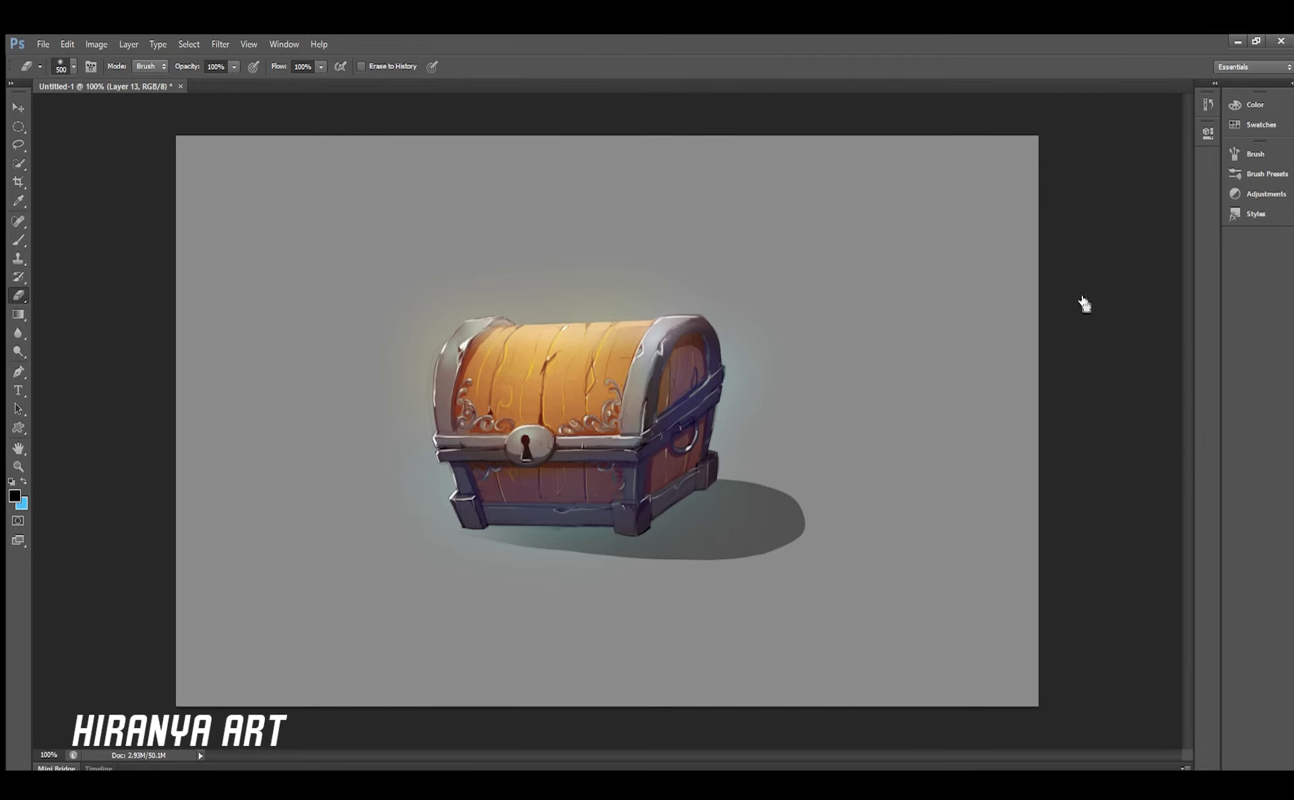
pyautogui.press('b')
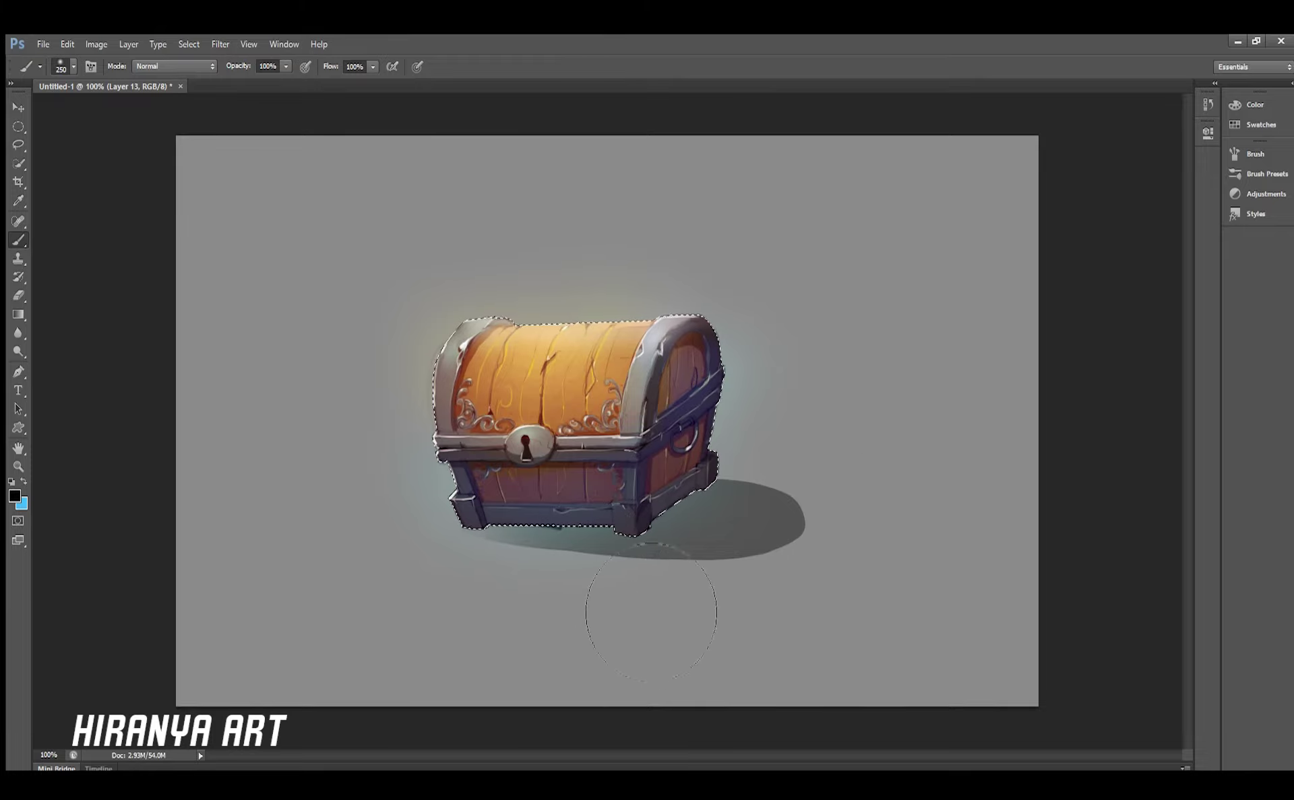
# Invert the selection and try erasing the light glow along the chest's bottom, then undo it
pyautogui.hotkey('ctrl', 'shift', 'i')
pyautogui.press('e')
pyautogui.moveTo(635, 719); pyautogui.dragTo(864, 577)
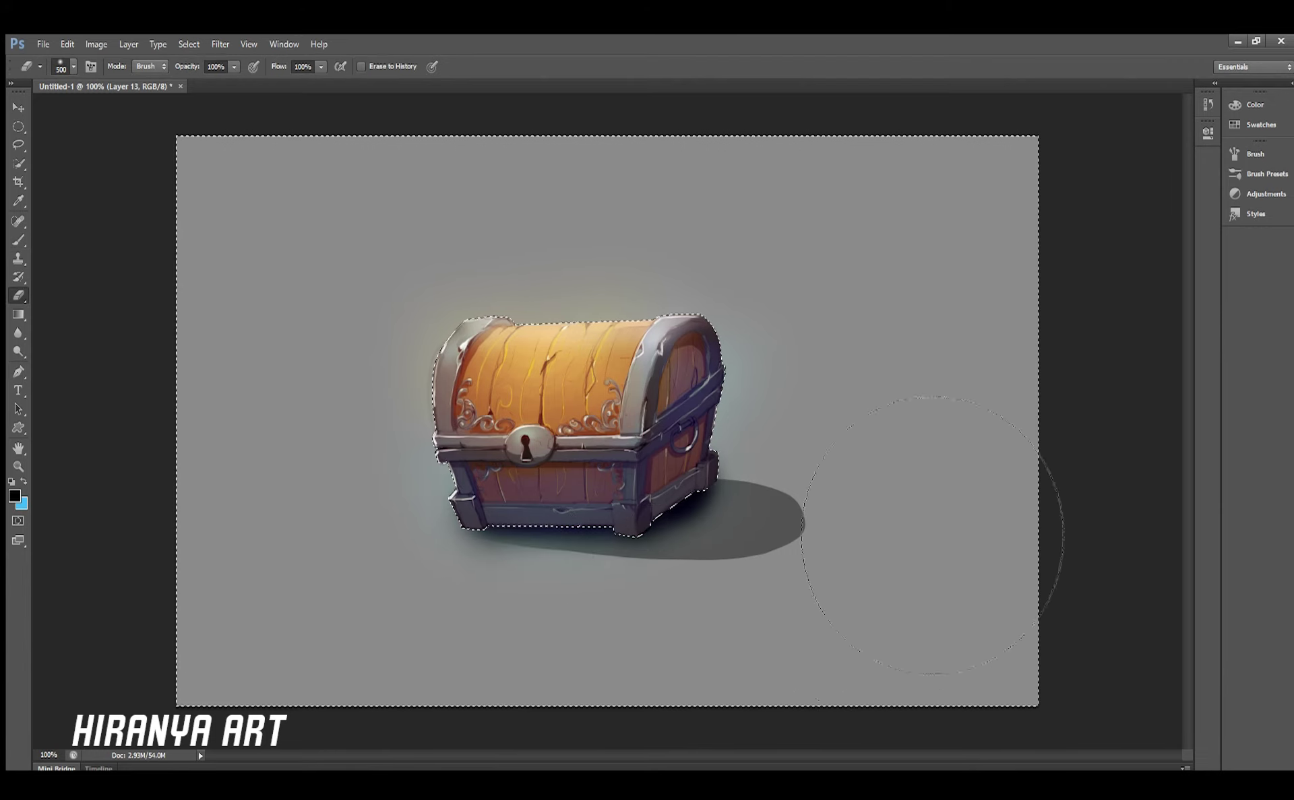
pyautogui.press('[')
pyautogui.press('[')
pyautogui.press('[')
pyautogui.hotkey('ctrl', 'z')
pyautogui.hotkey('ctrl', 'd')
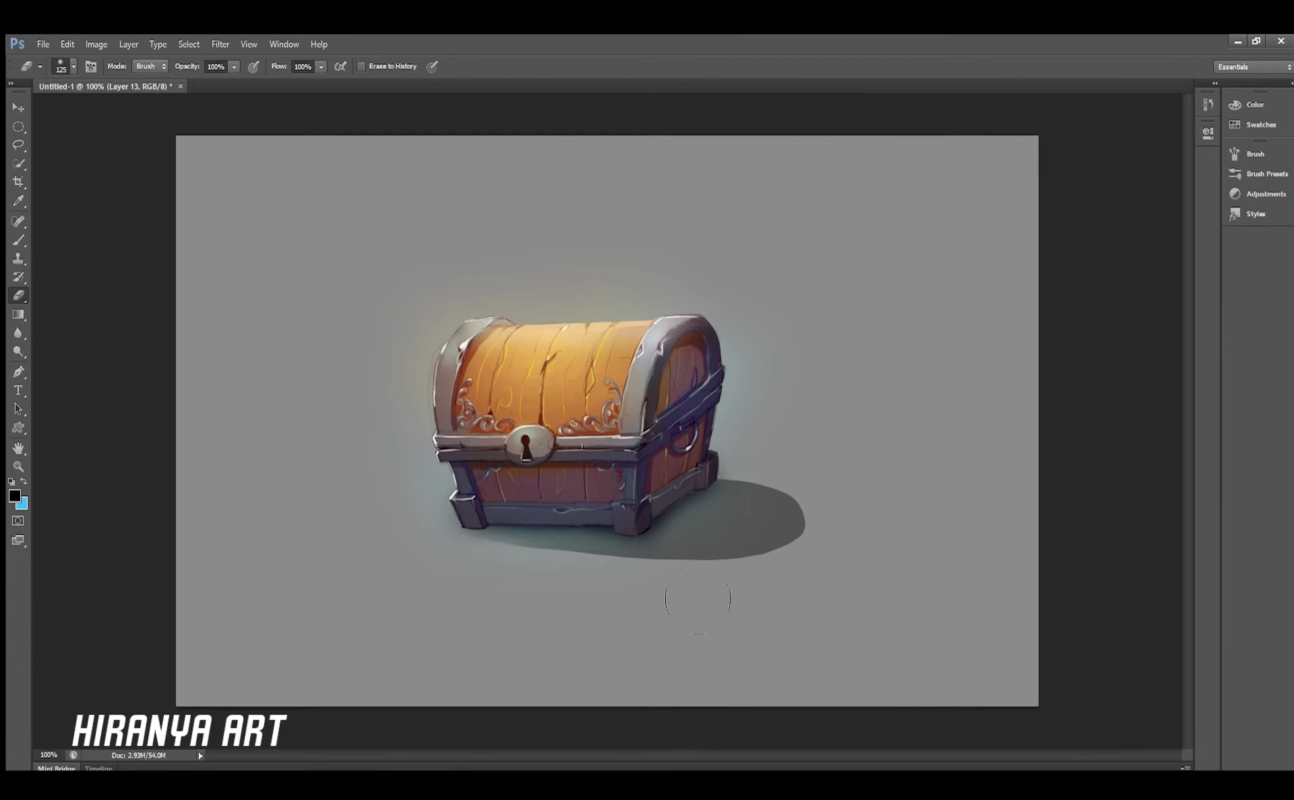
# Paint small strokes on the chest's lower front, zooming to 200% for a fine detail stroke
pyautogui.press('b')
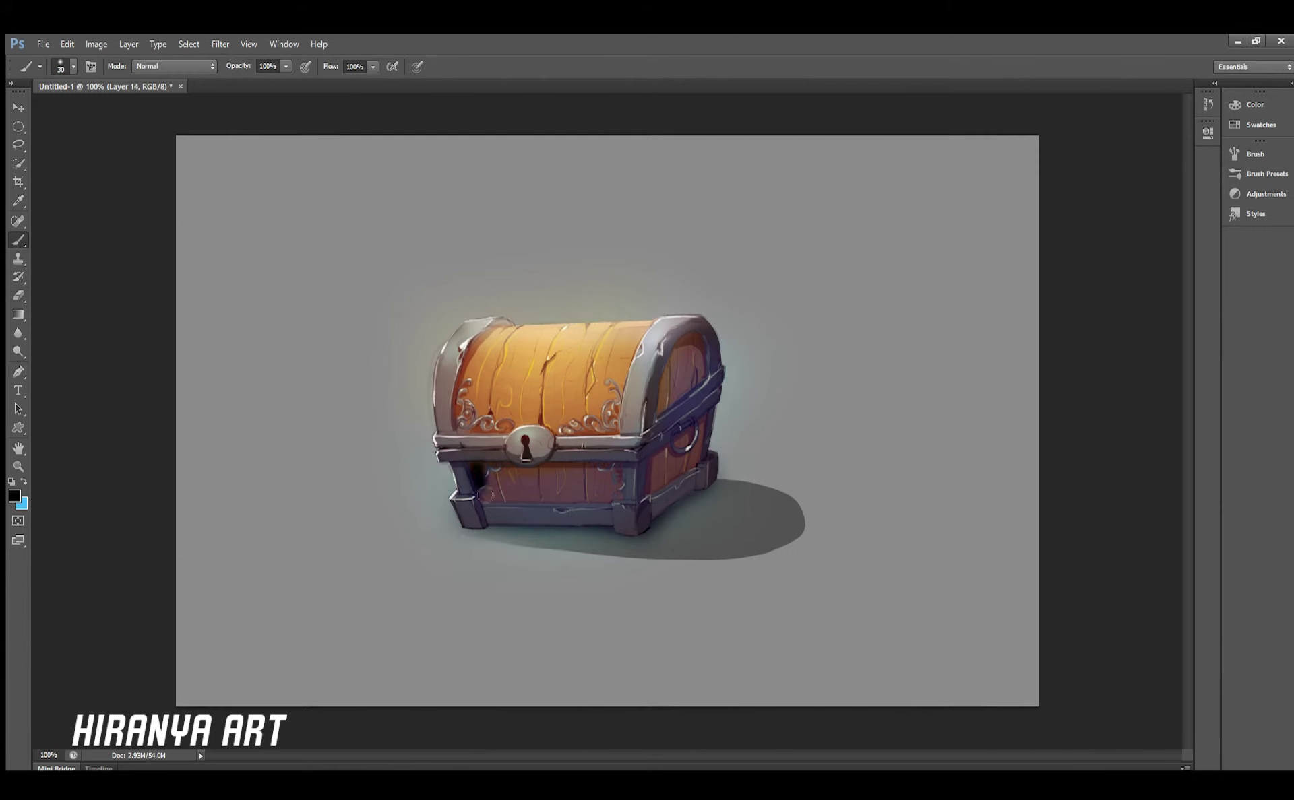
pyautogui.moveTo(485, 496); pyautogui.dragTo(613, 499)
pyautogui.press('e')
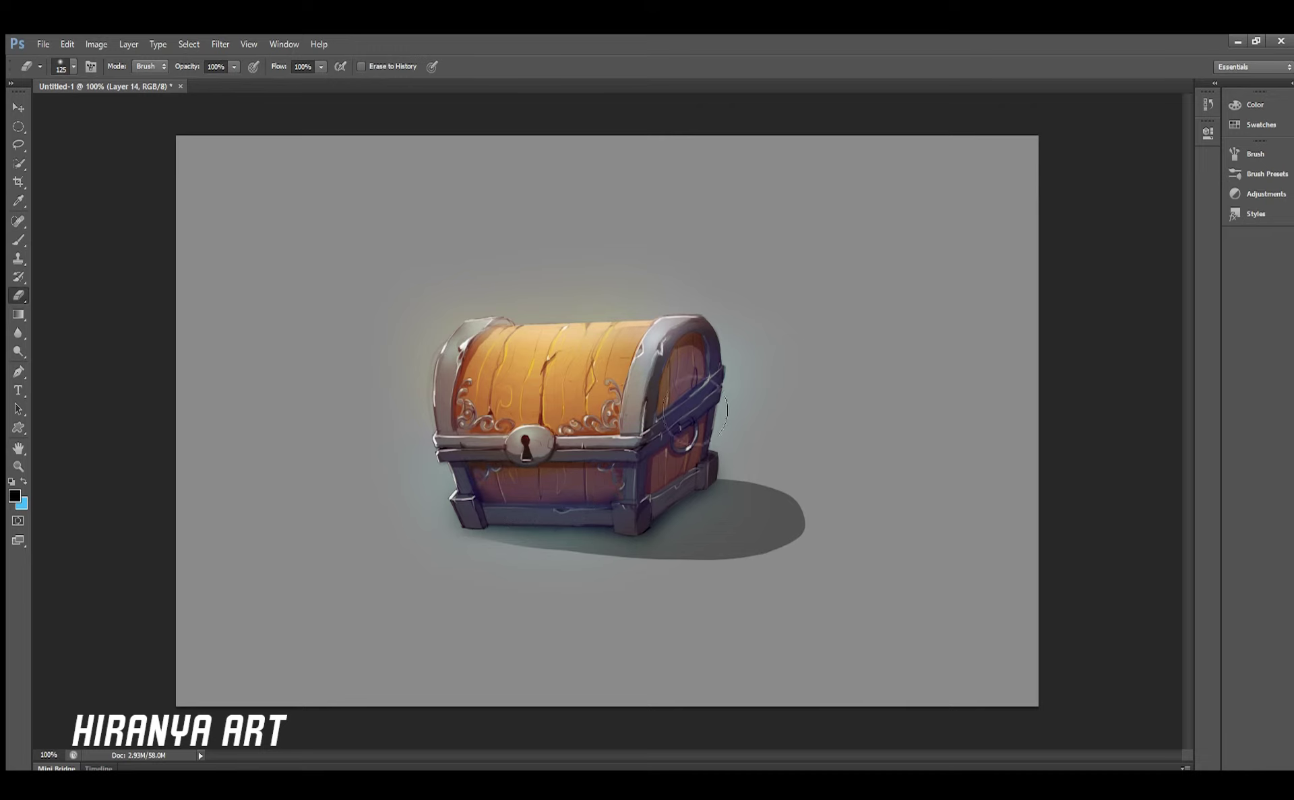
pyautogui.press('b')
pyautogui.press('[')
pyautogui.press('[')
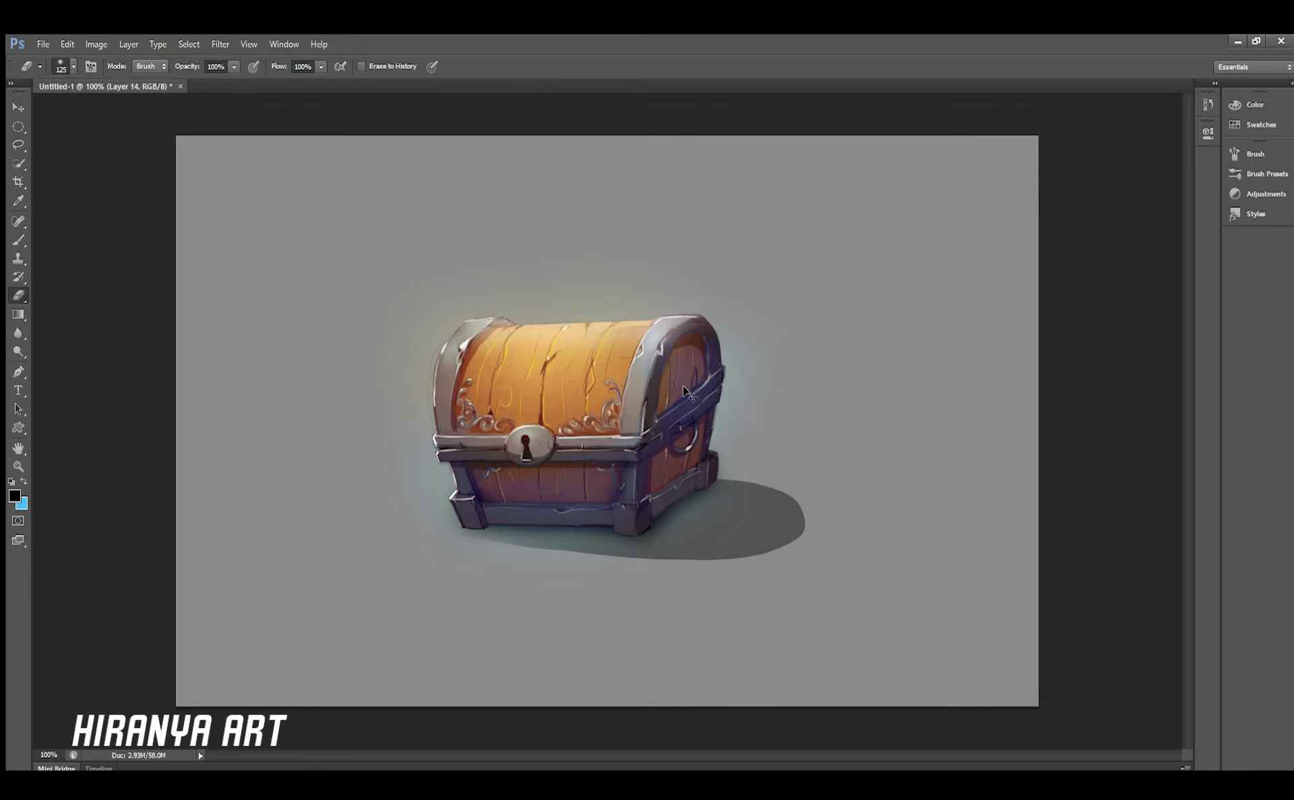
pyautogui.hotkey('ctrl', '+')
pyautogui.moveTo(694, 512); pyautogui.dragTo(698, 563)
pyautogui.press('e')
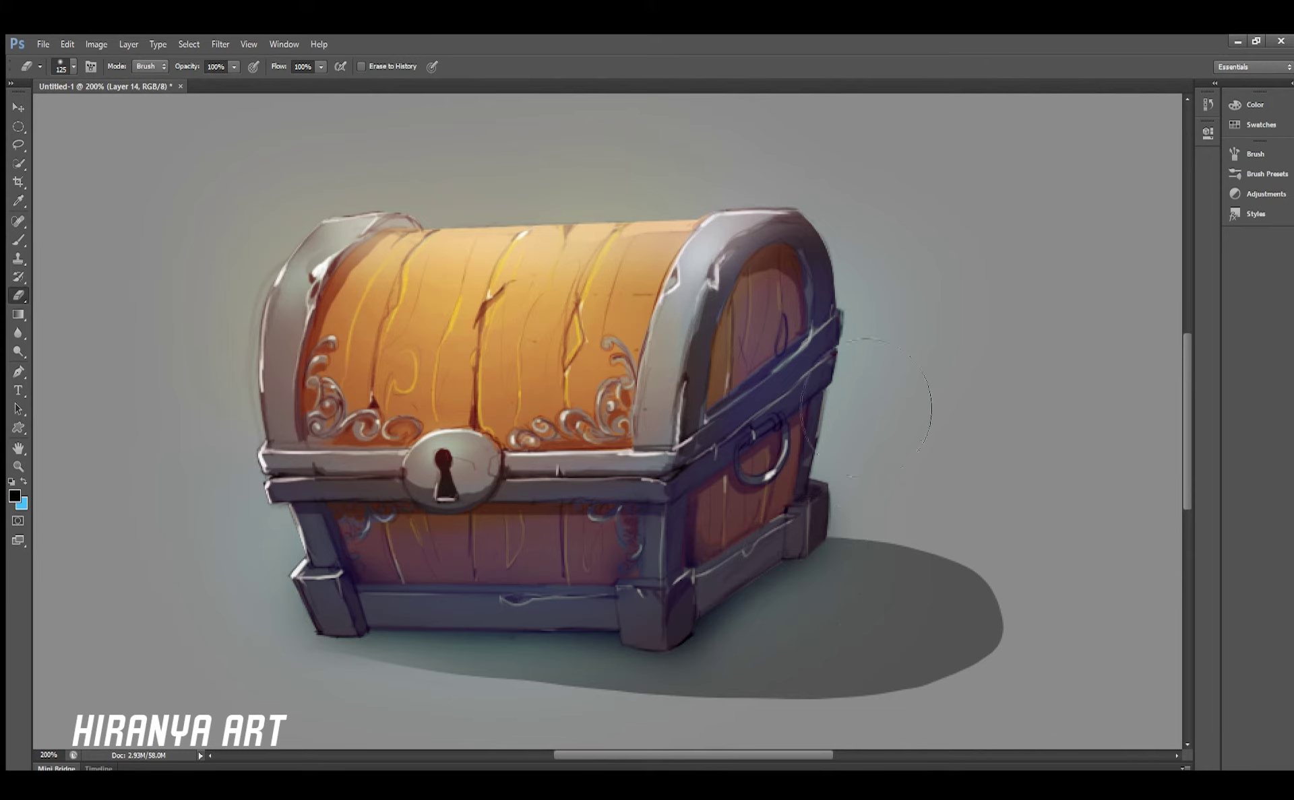
# Lasso the side panel and part of the chest front and erase within each selection
pyautogui.press('l')
pyautogui.moveTo(726, 462); pyautogui.dragTo(753, 437)
pyautogui.press('e')
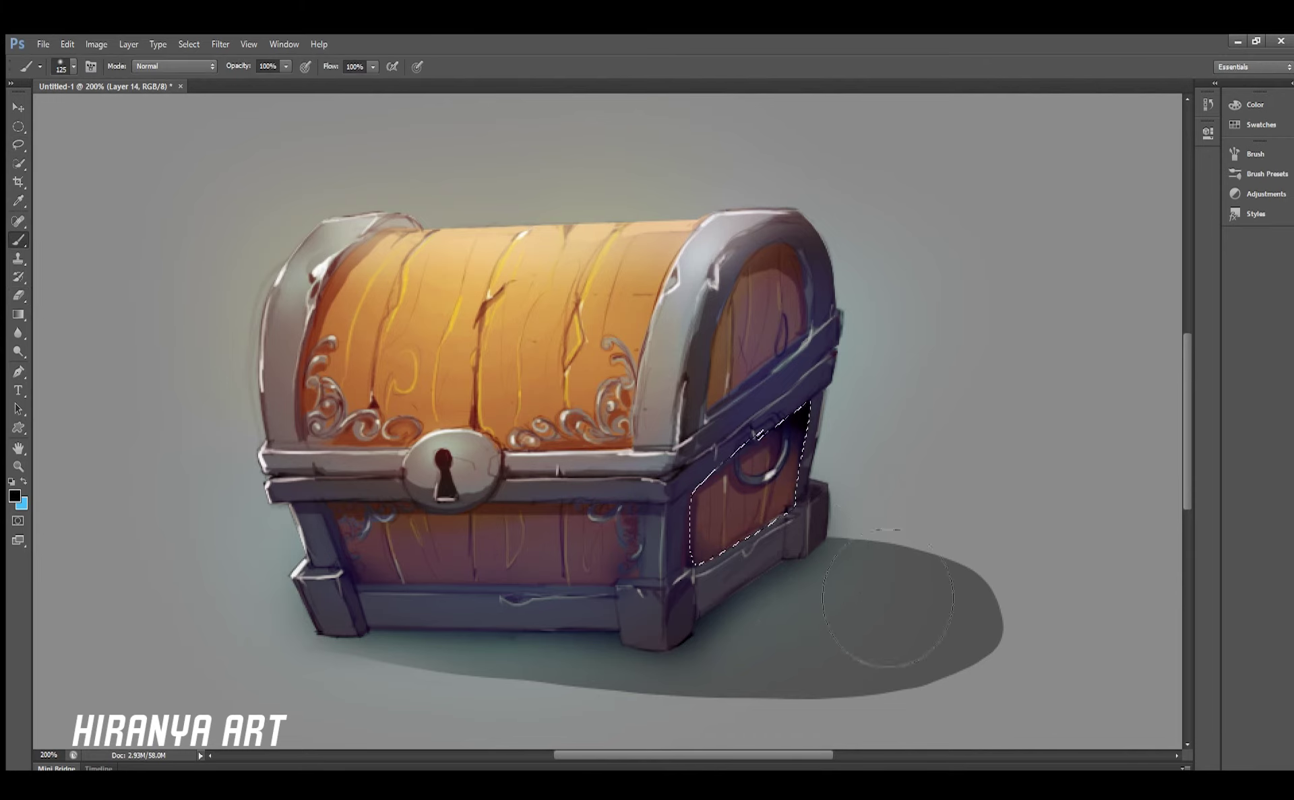
pyautogui.scroll(3, 828, 416)
pyautogui.hotkey('ctrl', 'd')
pyautogui.press('l')
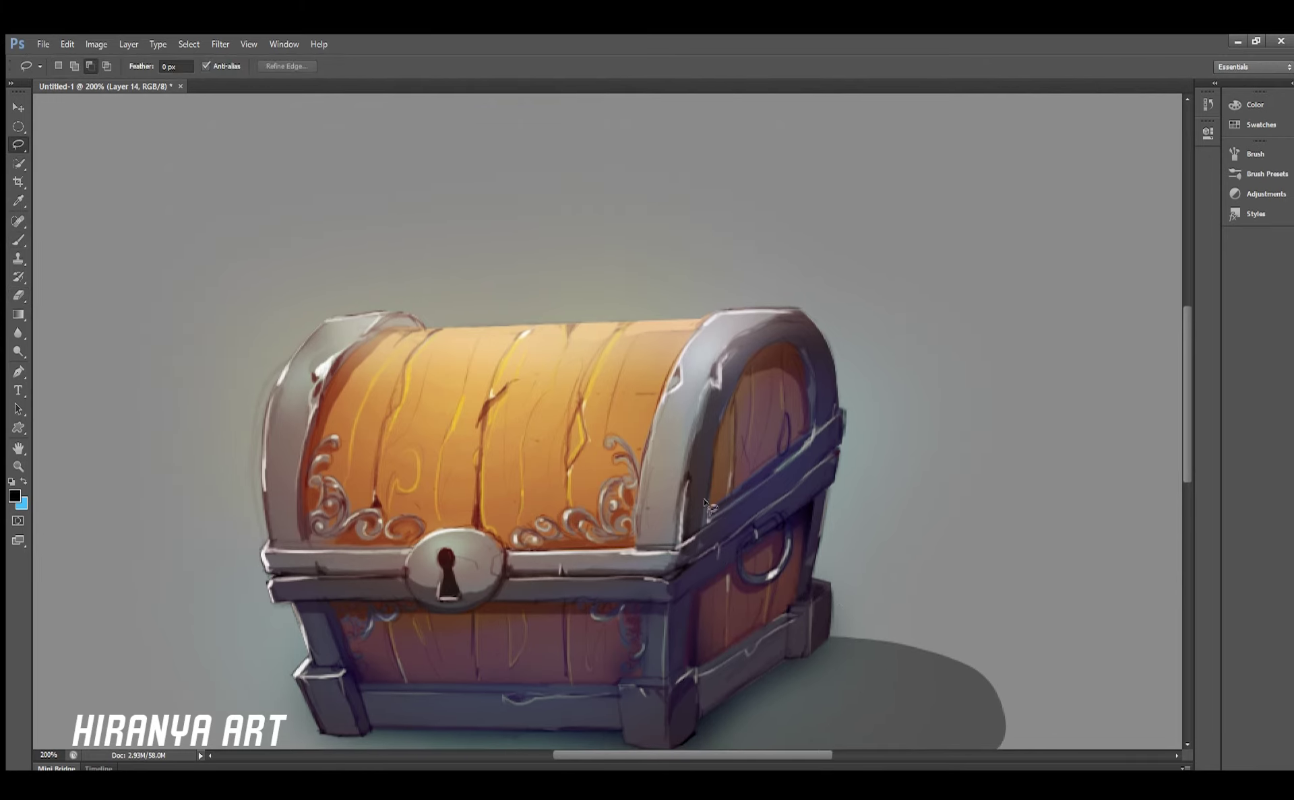
pyautogui.moveTo(797, 437); pyautogui.dragTo(713, 504)
pyautogui.press('e')
pyautogui.hotkey('ctrl', 'd')
pyautogui.hotkey('ctrl', '-')
pyautogui.hotkey('ctrl', '-')
pyautogui.hotkey('ctrl', '-')
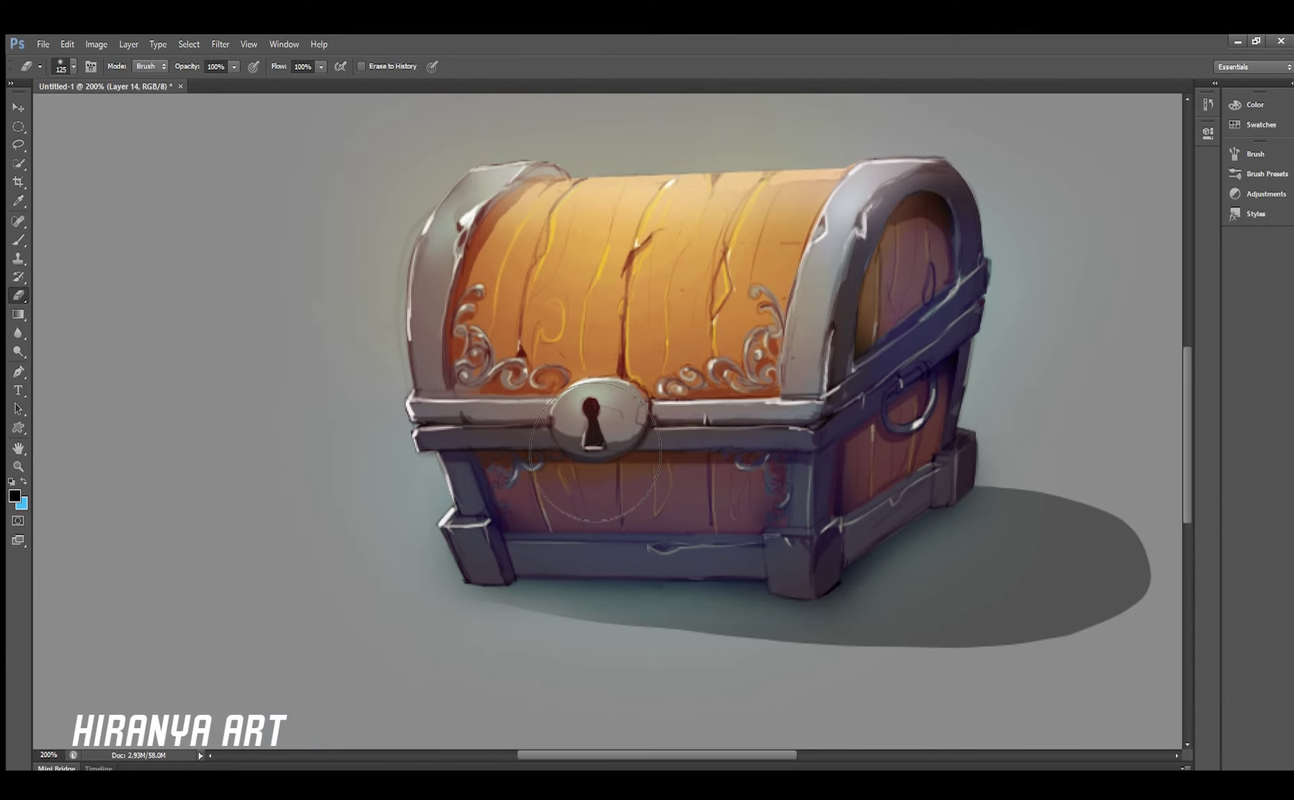
pyautogui.hotkey('ctrl', '+')
pyautogui.hotkey('ctrl', '+')
pyautogui.hotkey('ctrl', '+')
# Lasso the lid's wooden panel, paint inside it, then deselect and return to 100% zoom
pyautogui.press('l')
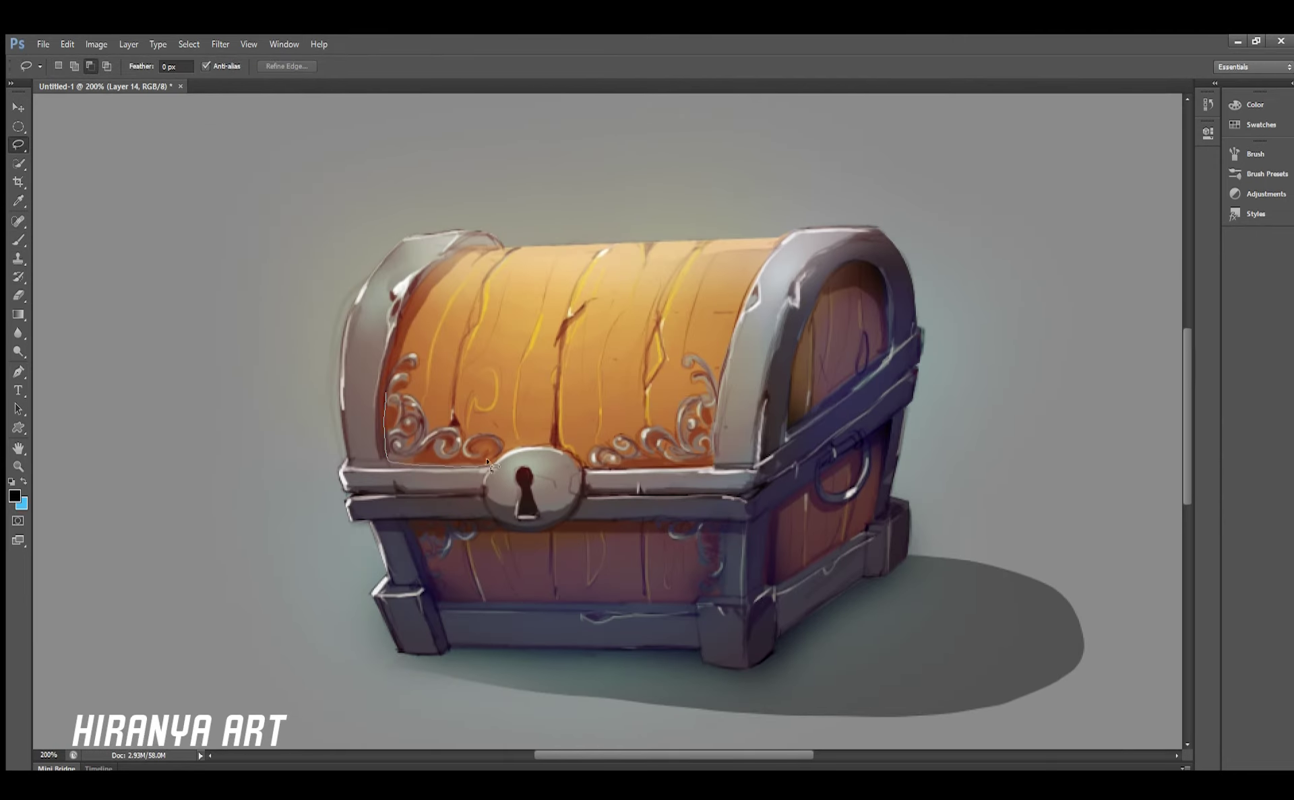
pyautogui.moveTo(461, 309); pyautogui.dragTo(404, 337)
pyautogui.press('b')
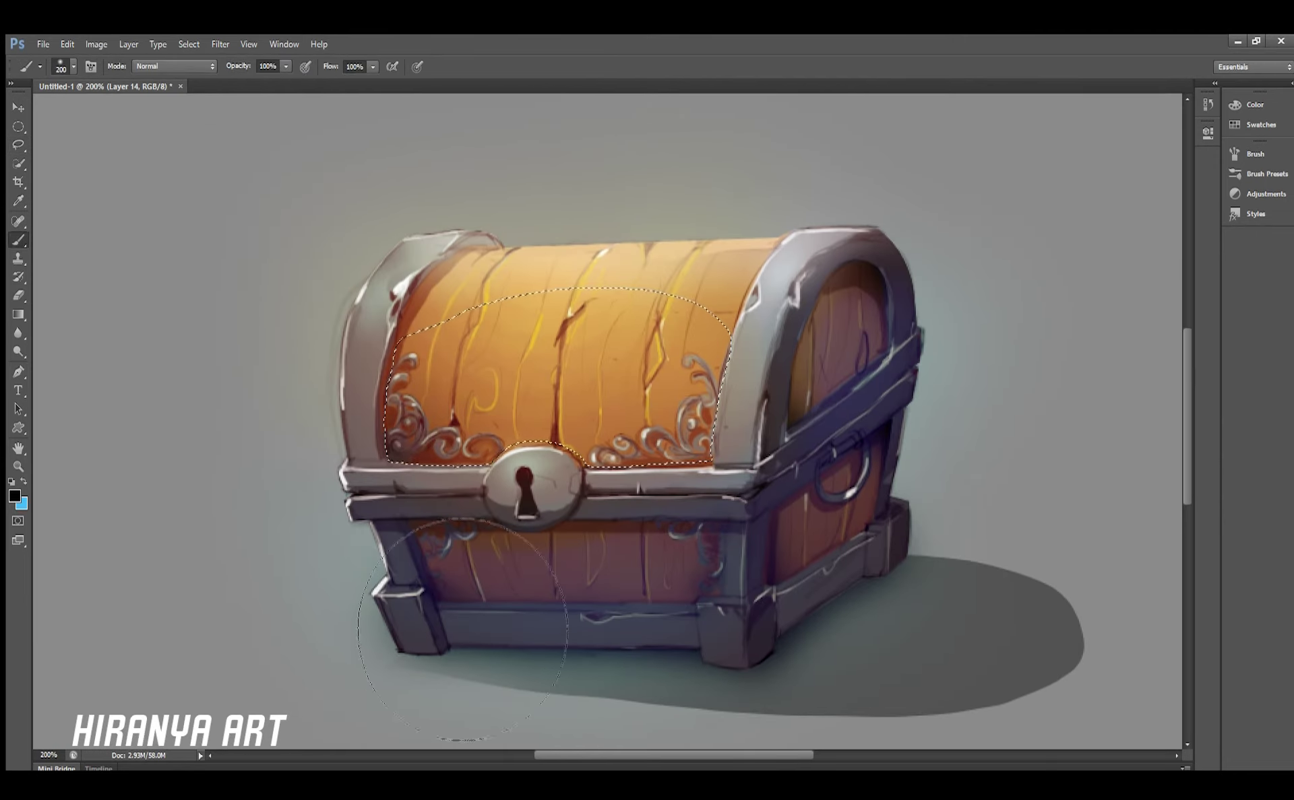
pyautogui.hotkey('ctrl', 'd')
pyautogui.hotkey('ctrl', '-')
pyautogui.press('e')
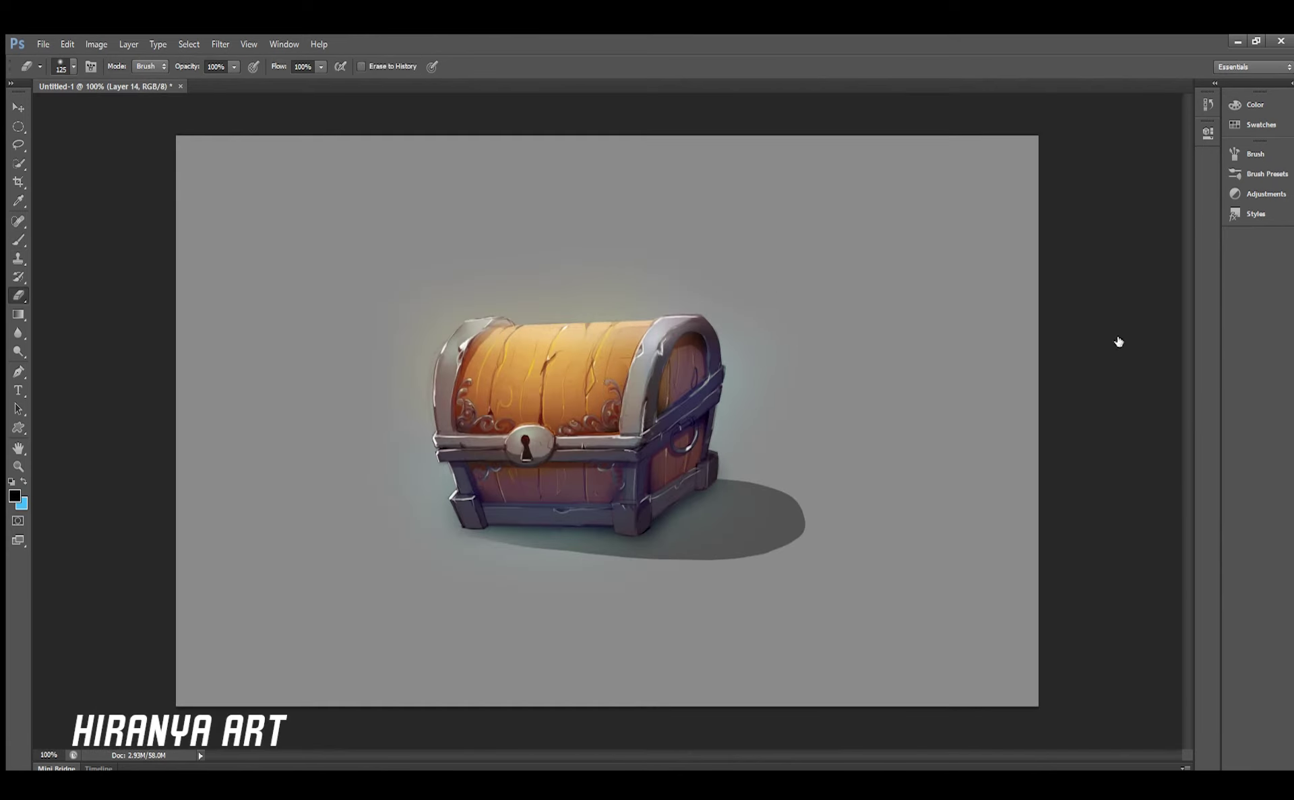
# Paint a light orange-yellow glow across the lid and switch to a smaller eraser
pyautogui.press('b')
pyautogui.moveTo(472, 364); pyautogui.dragTo(674, 350)
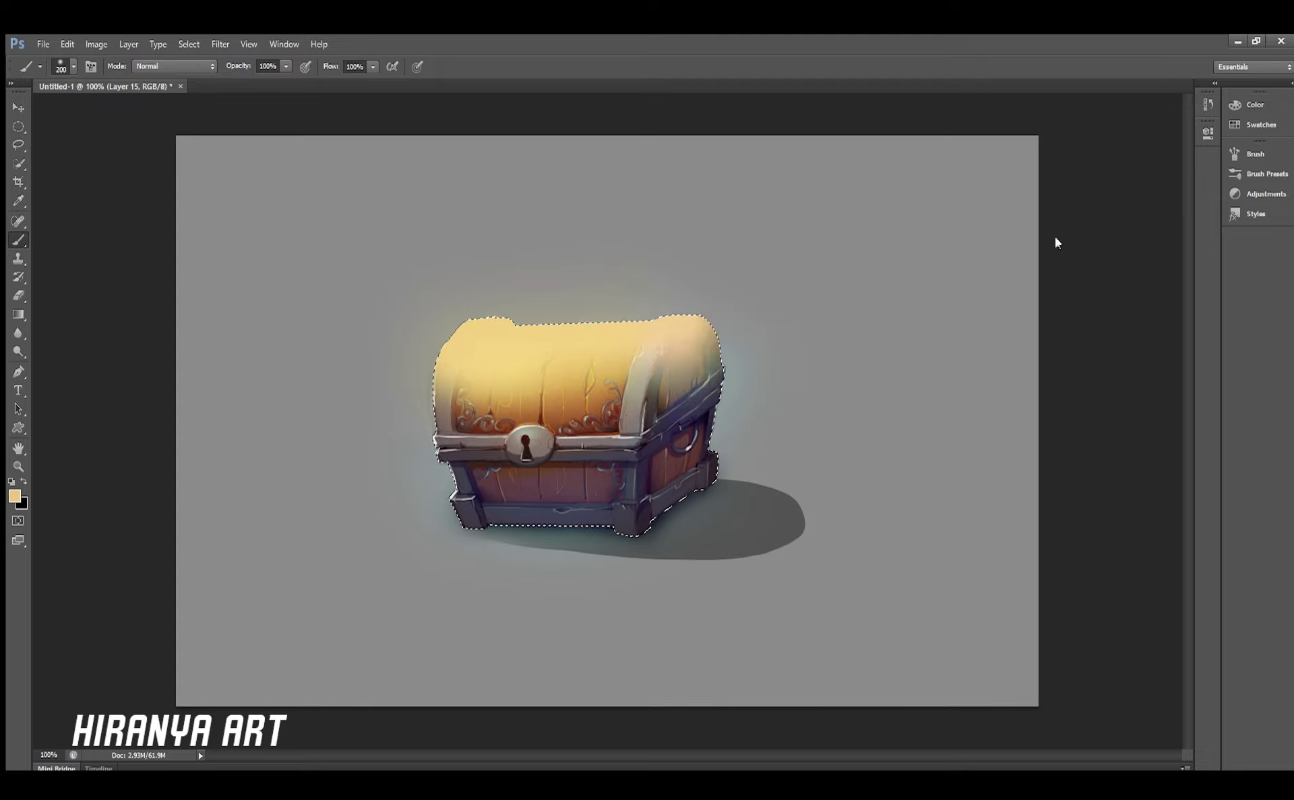
pyautogui.hotkey('ctrl', 'z')
pyautogui.press('e')
pyautogui.press('[')
pyautogui.press('[')
# Soften the lid glow with a low-strength eraser of size 150
pyautogui.press('5')
pyautogui.press('5')
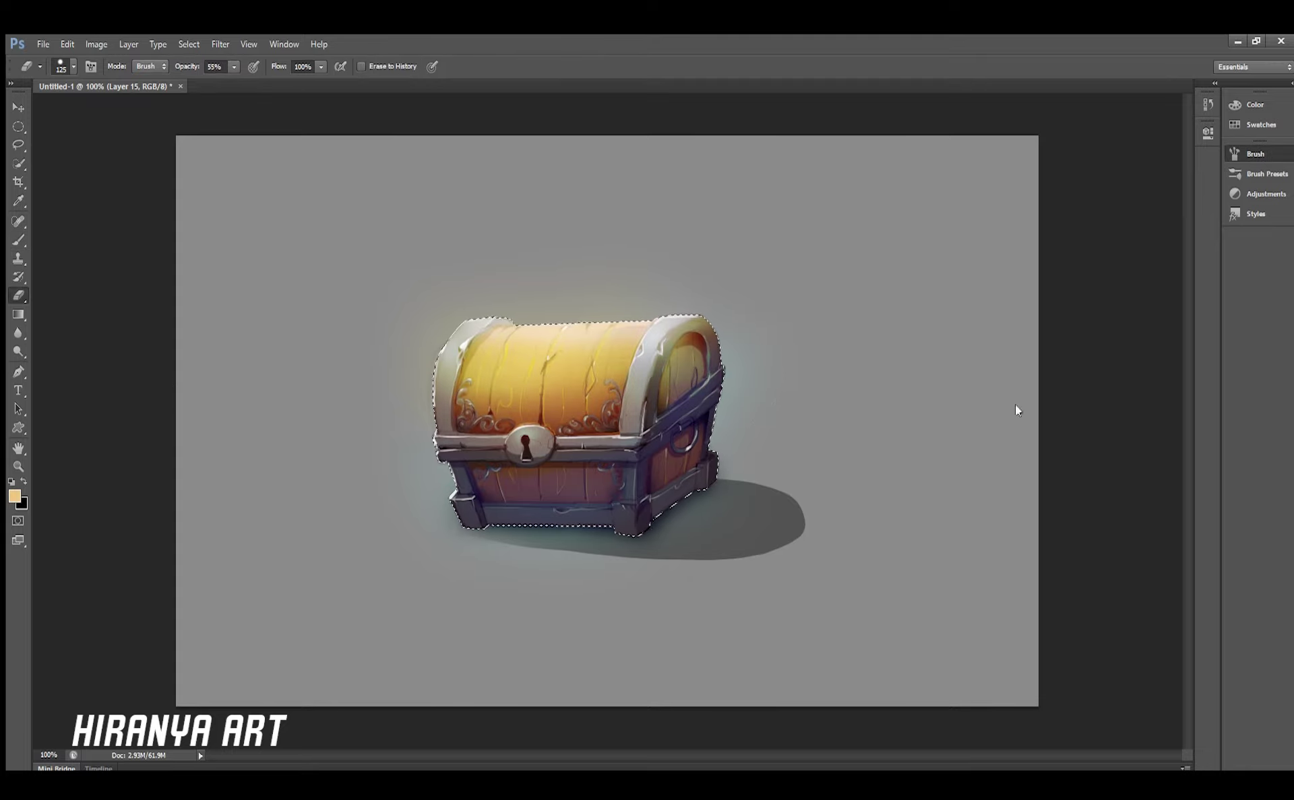
pyautogui.press('[')
pyautogui.press('[')
pyautogui.press('1')
pyautogui.press('6')
pyautogui.press(']')
pyautogui.press(']')
pyautogui.press(']')
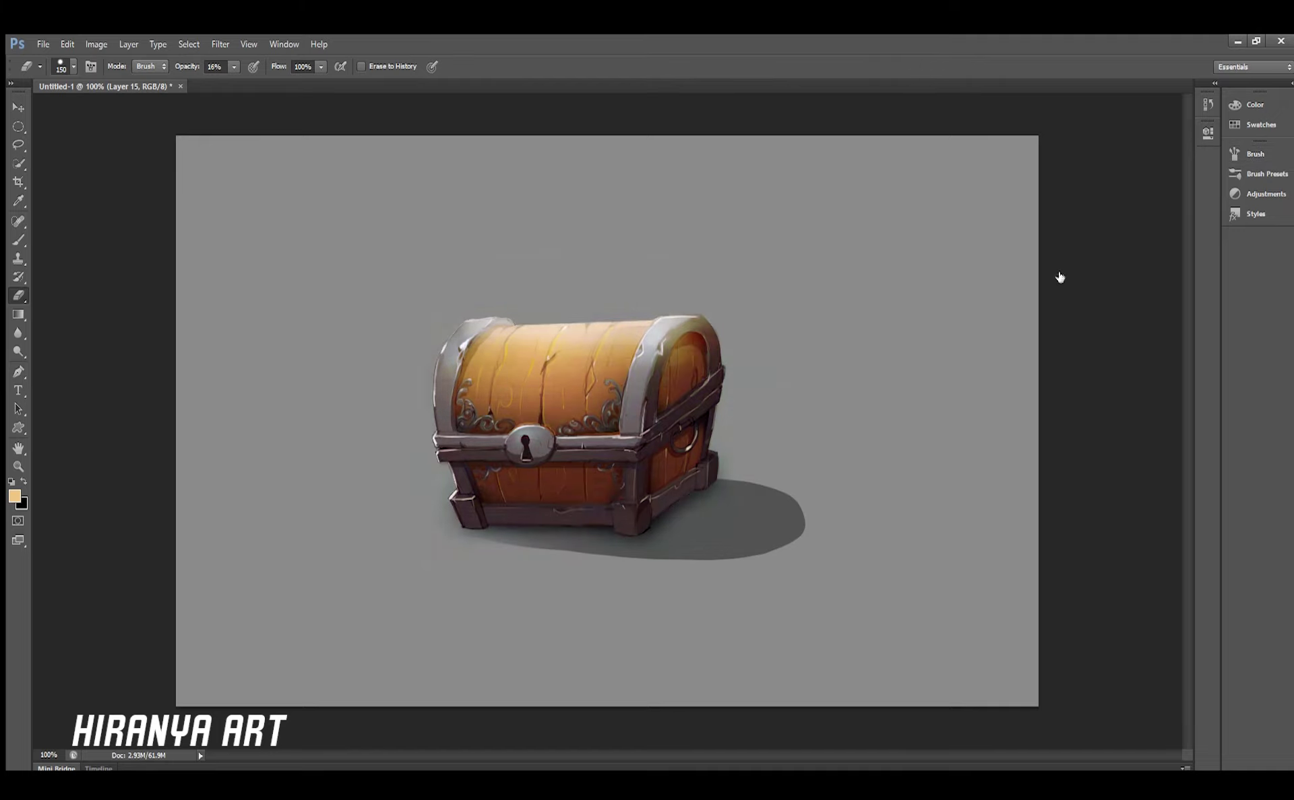
pyautogui.hotkey('ctrl', '-')
pyautogui.hotkey('ctrl', '-')
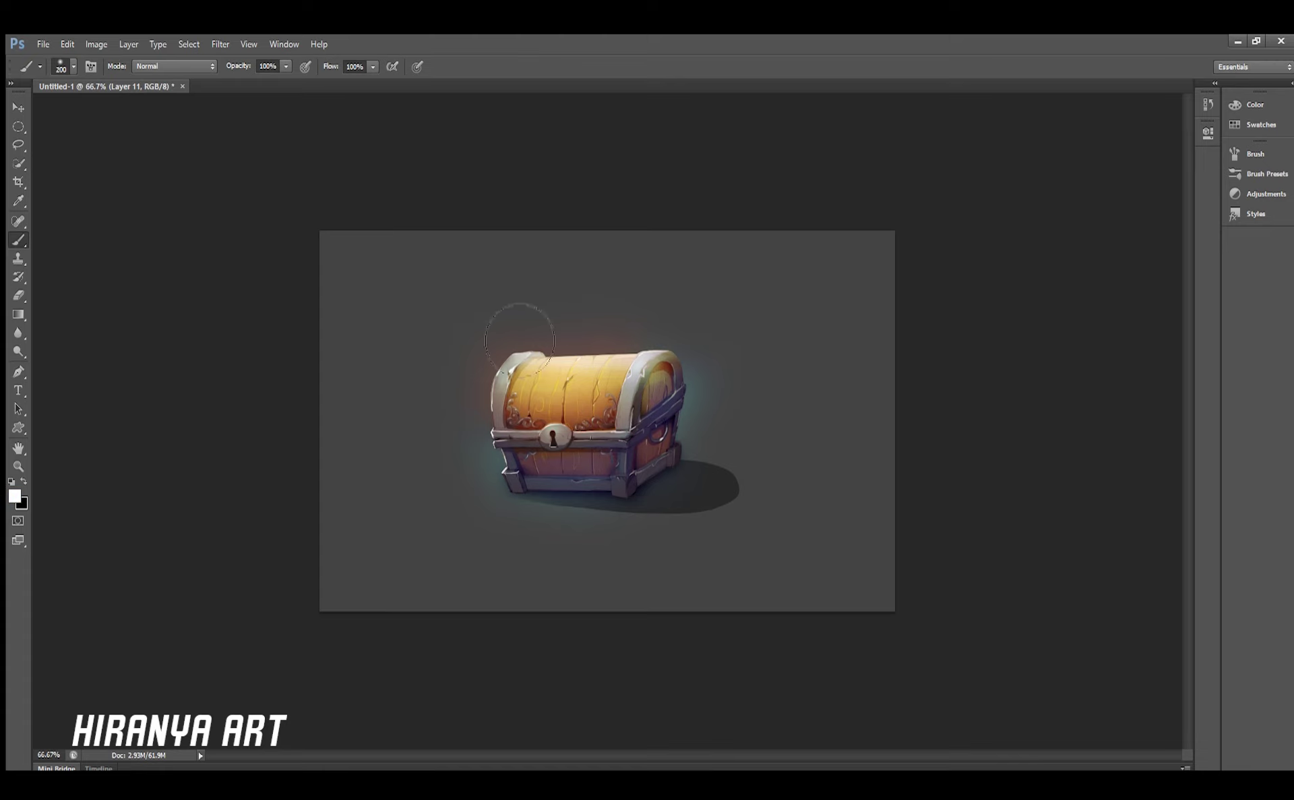
# Zoom the view back to 100%
pyautogui.hotkey('ctrl', '+')
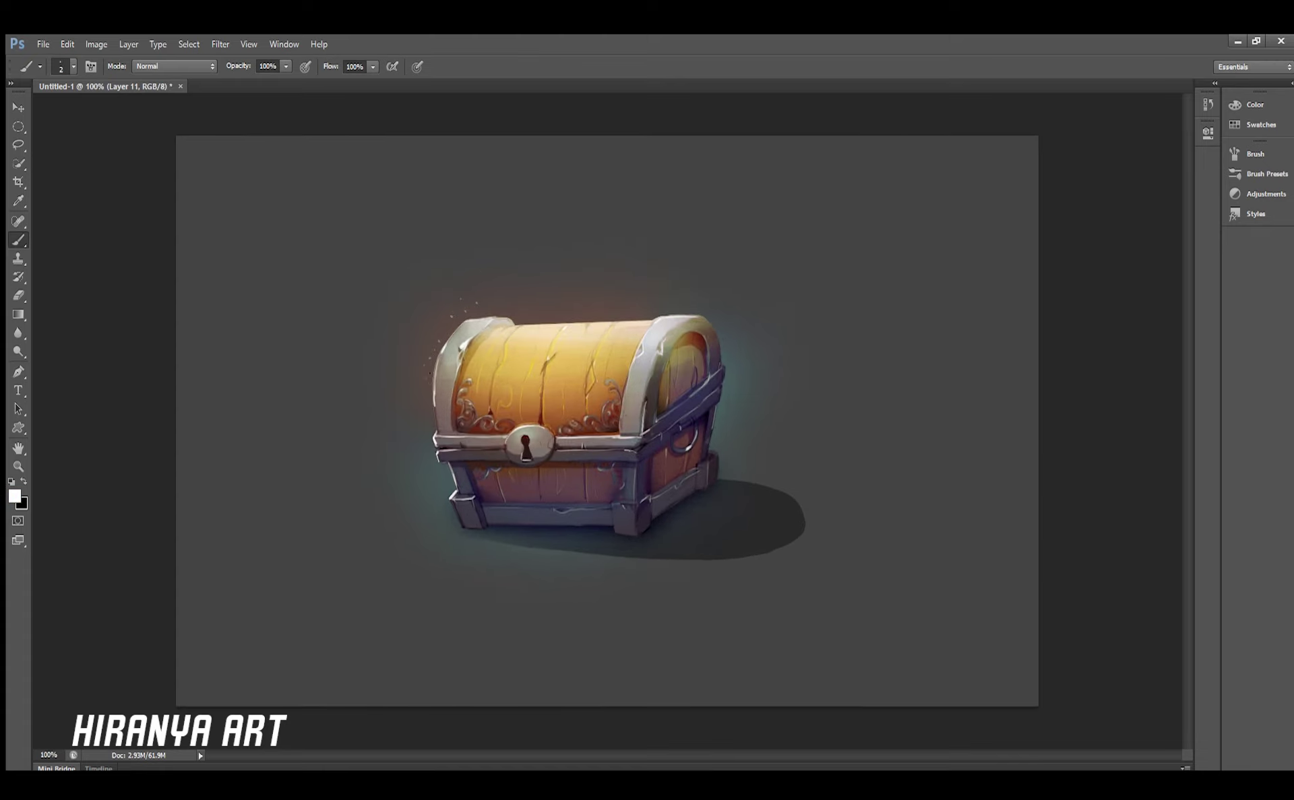